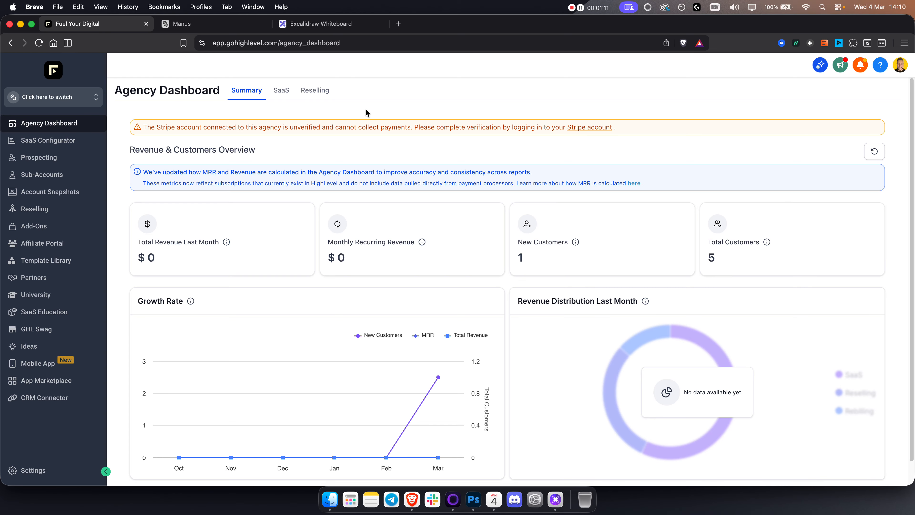
Step: Switch to the Excalidraw whiteboard and review the numbered list of AI real estate systems
left_click(327, 24)
scroll(469, 347, "down", 10)
scroll(480, 163, "up", 3)
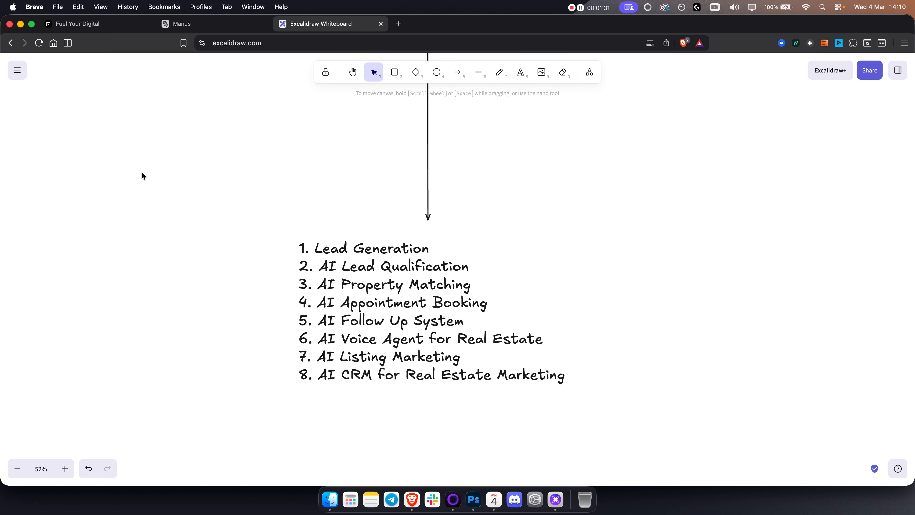
Step: Switch to Manus and submit the task "scrape me for sale by owner leads in dubai, for all properties under $1M"
left_click(227, 26)
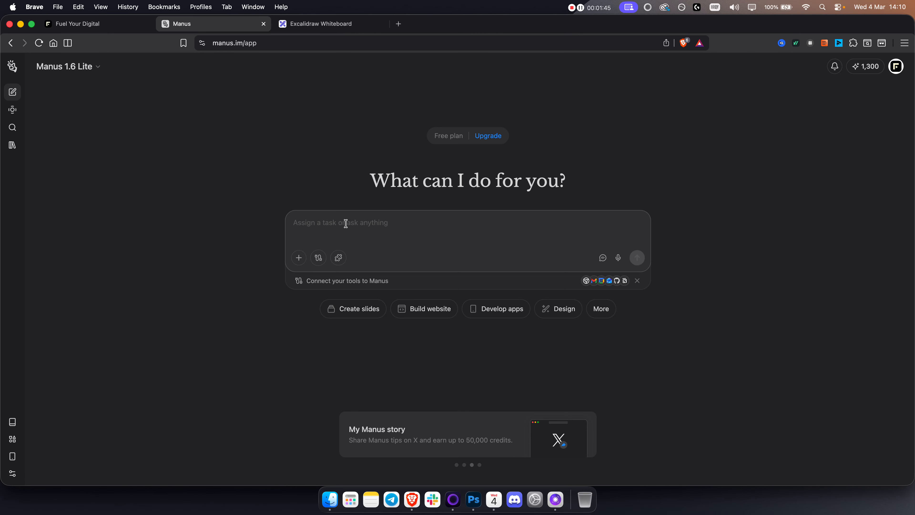
type("scrape me for sale ")
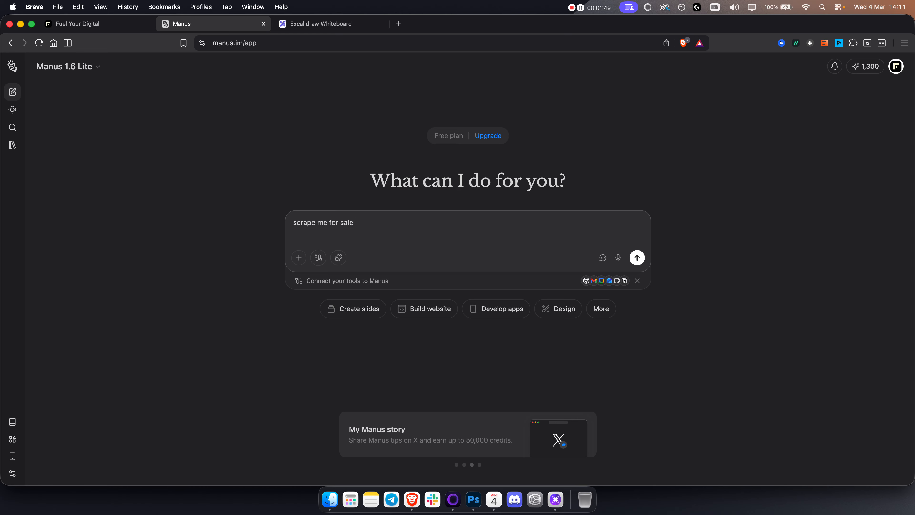
type("by owner leads in dubai, ")
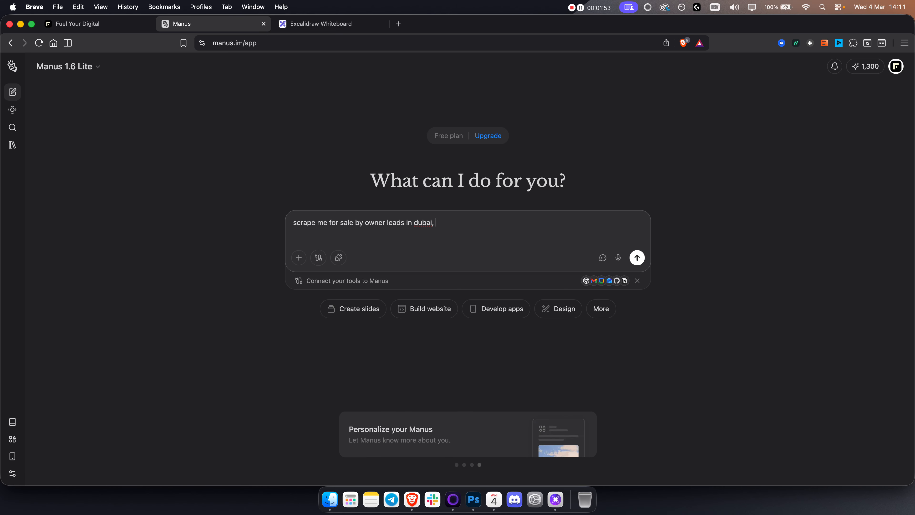
type("for all properties under $1M")
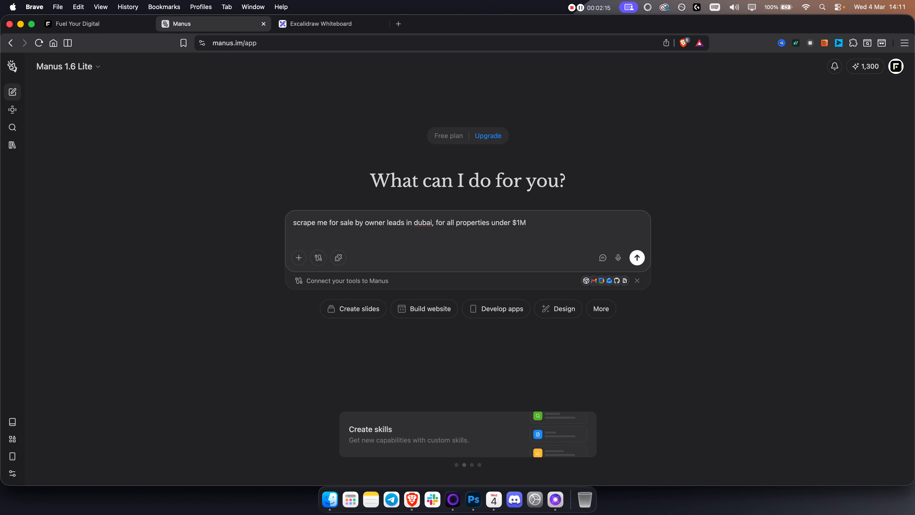
key("Return")
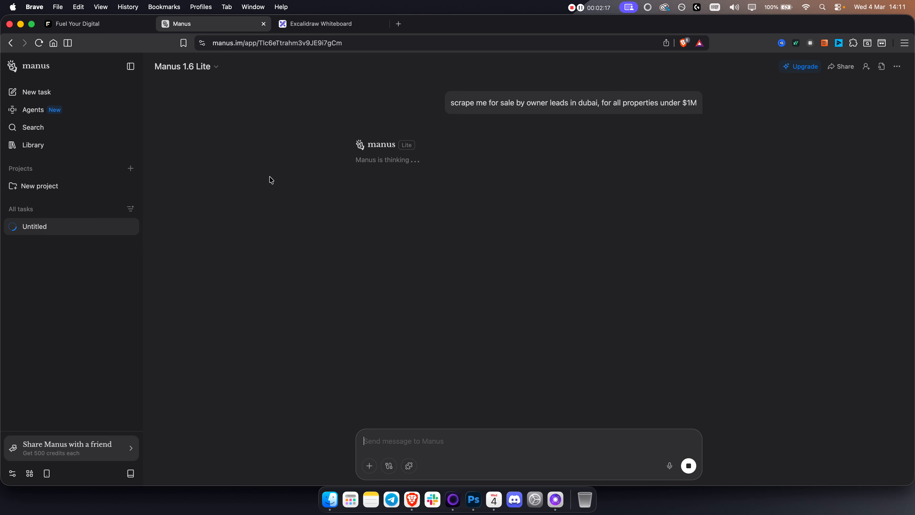
Step: Collapse the Manus sidebar, check the live browser view of the running task, and switch to GoHighLevel
left_click(131, 66)
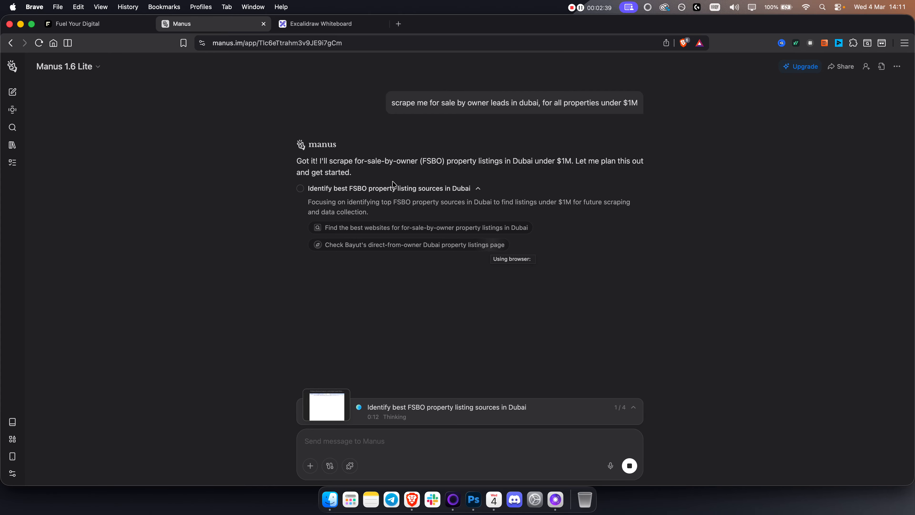
left_click(333, 410)
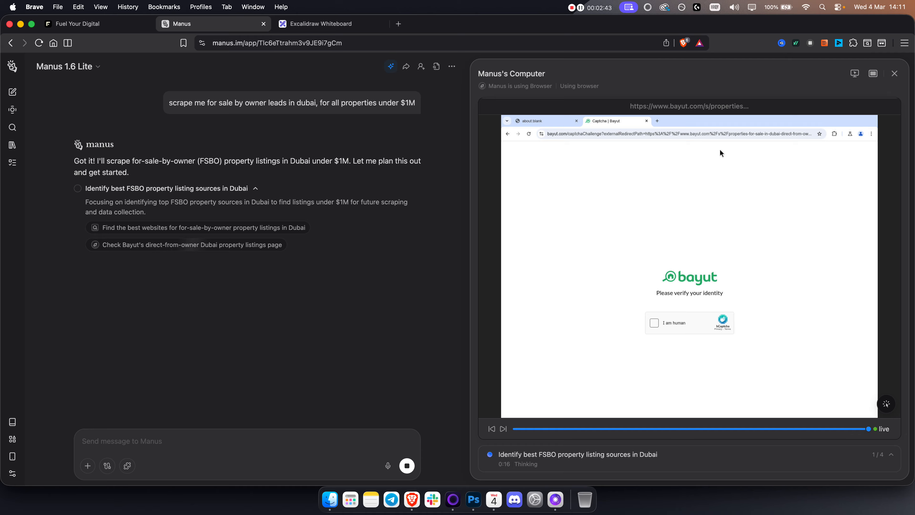
left_click(892, 76)
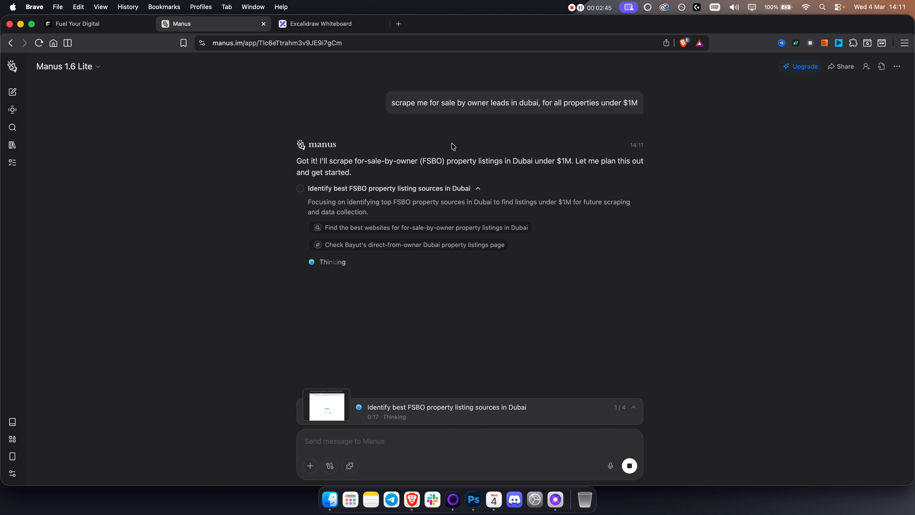
left_click(108, 25)
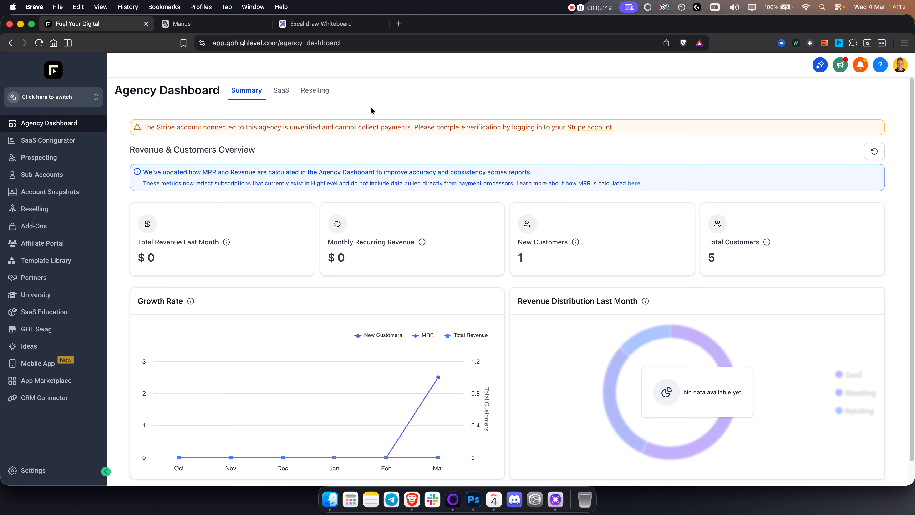
left_click(212, 24)
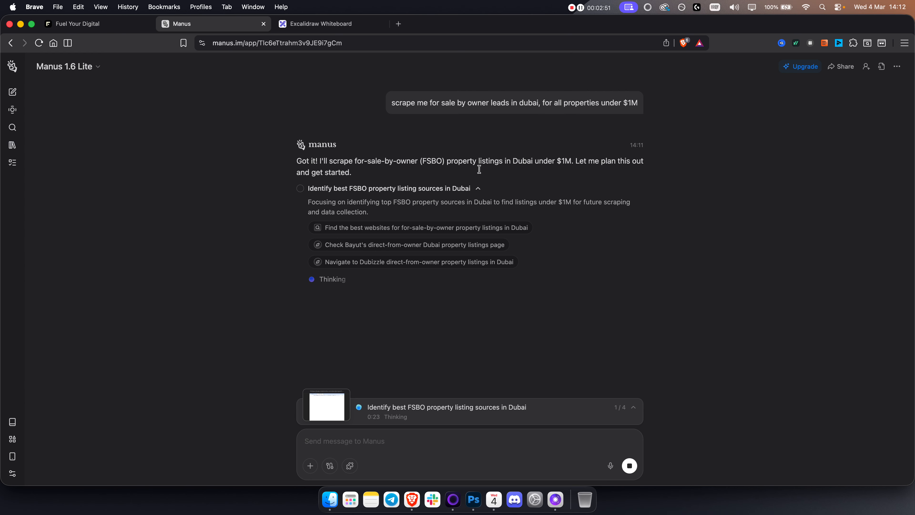
left_click(108, 24)
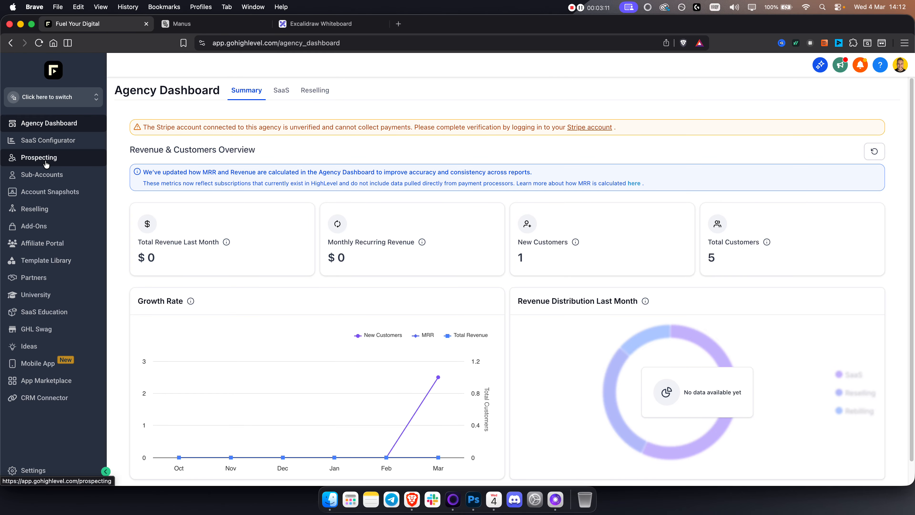
Step: Start creating a regular sub-account and search its snapshot templates for "real e" to select Real Estate Agent
left_click(52, 176)
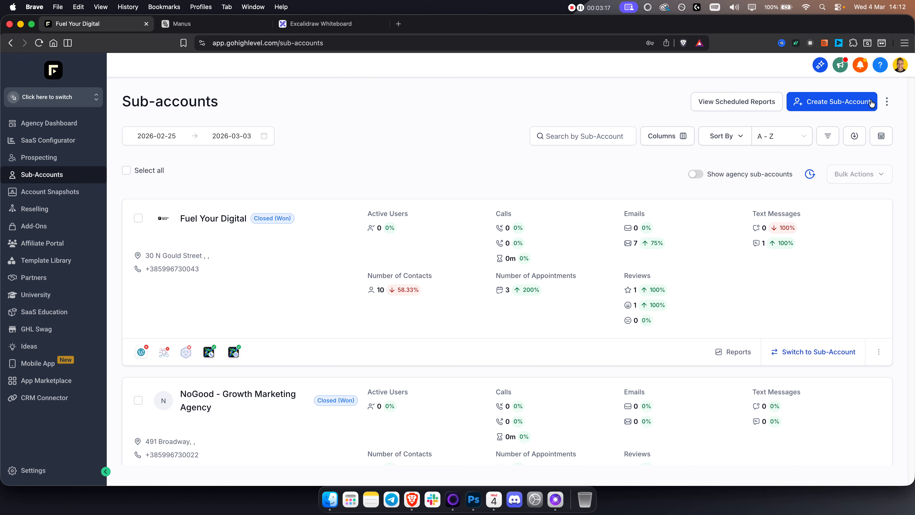
left_click(843, 102)
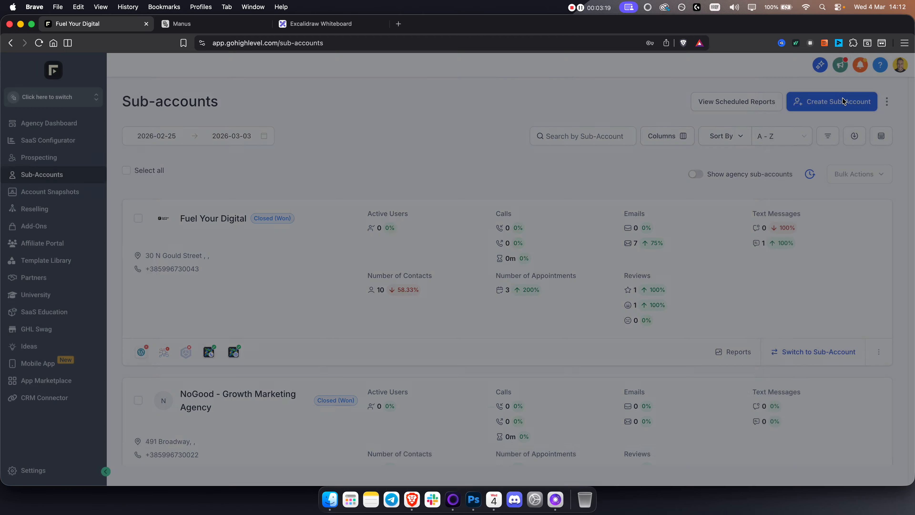
left_click(540, 88)
left_click(648, 156)
type("real e")
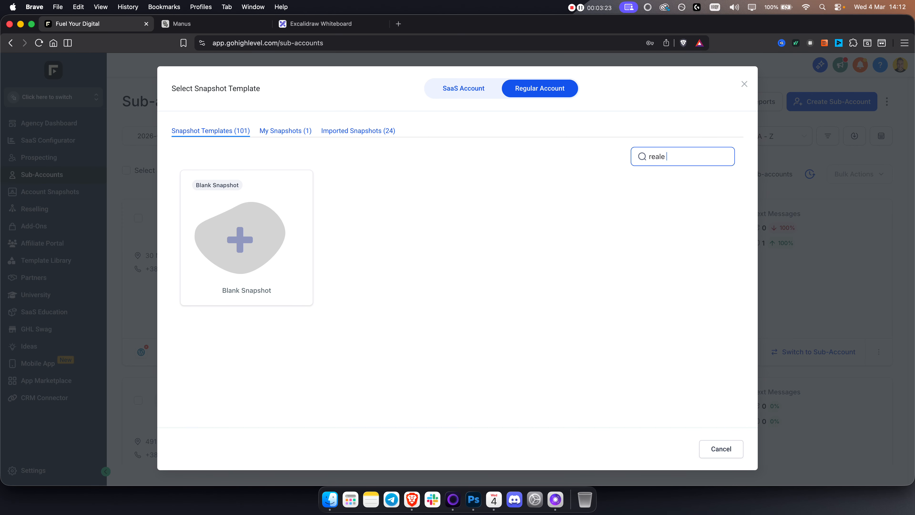
mouse_move(378, 251)
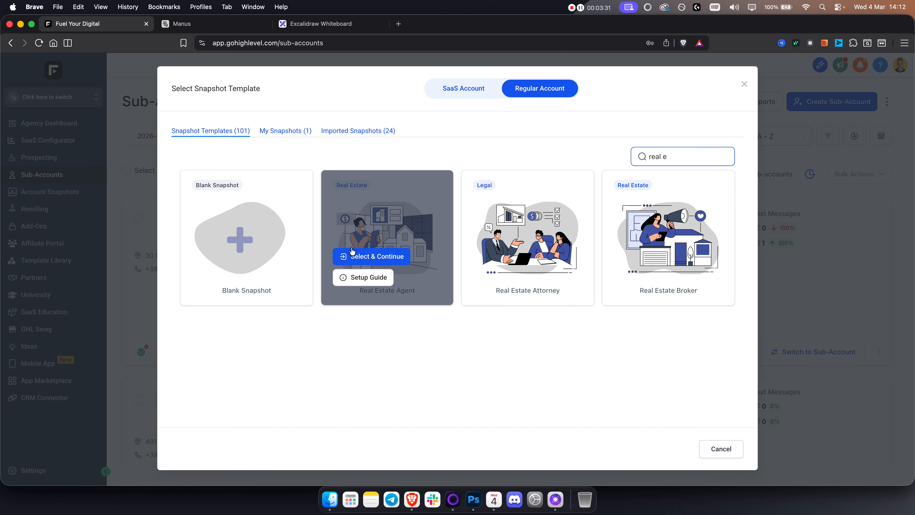
left_click(364, 256)
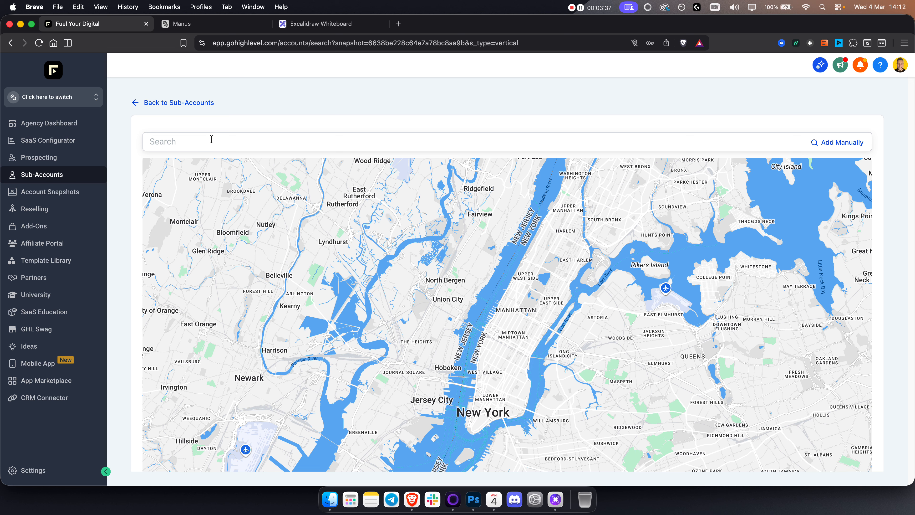
Step: Enter the owner's full name in the business map search and switch to adding the sub-account manually
left_click(211, 139)
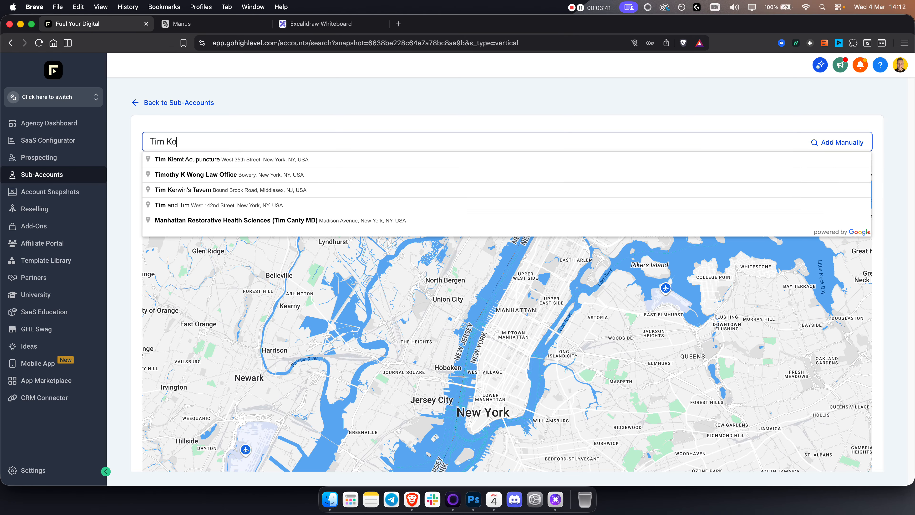
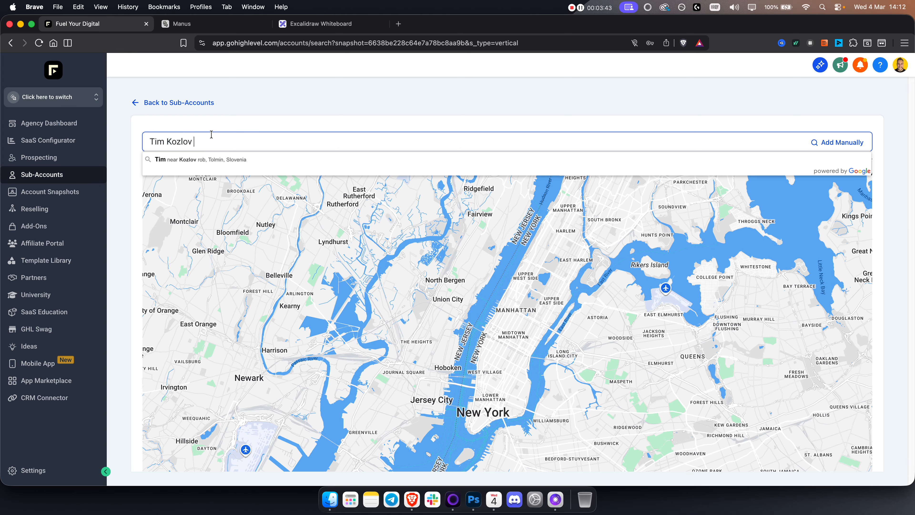
left_click(841, 142)
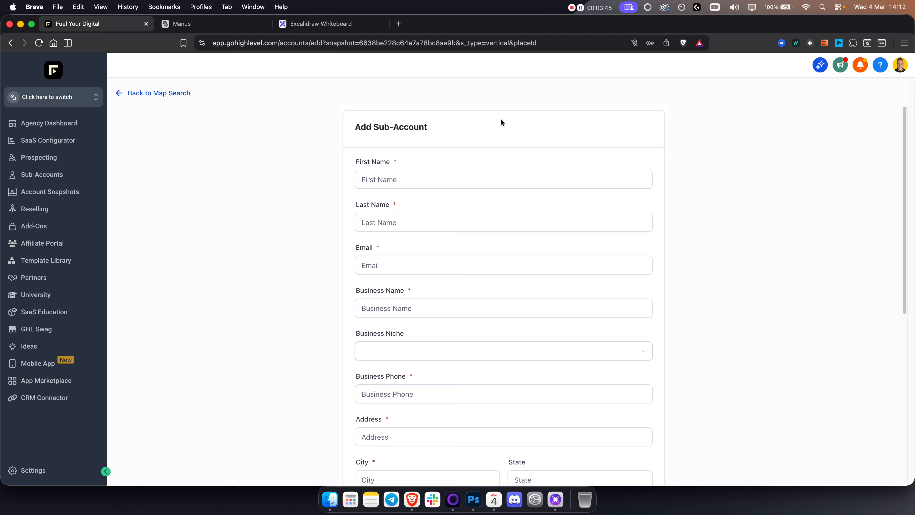
Step: Set the account type in the Add Sub-Account form to "This is my own account"
scroll(503, 148, "down", 2)
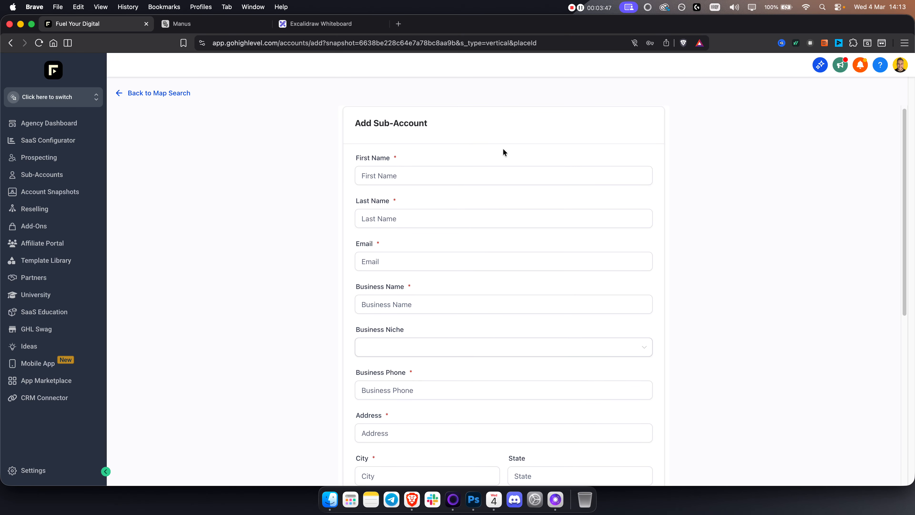
scroll(495, 209, "down", 7)
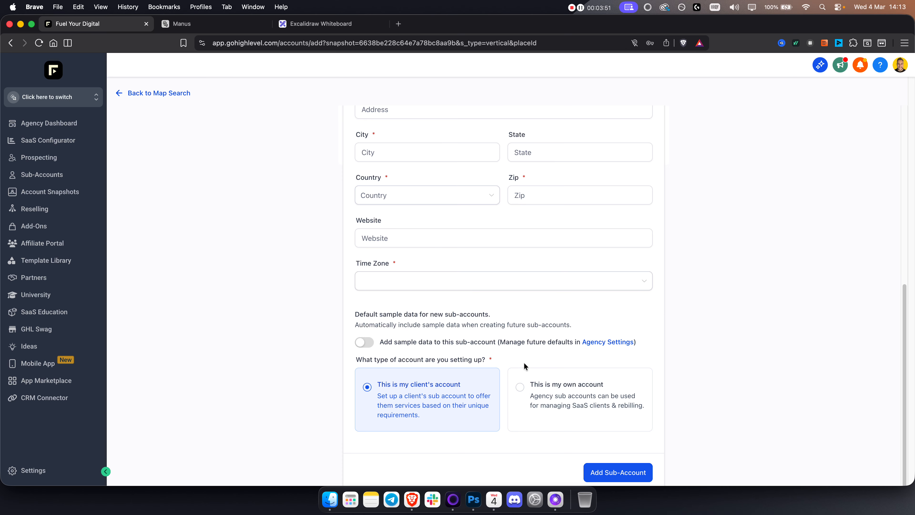
left_click(520, 388)
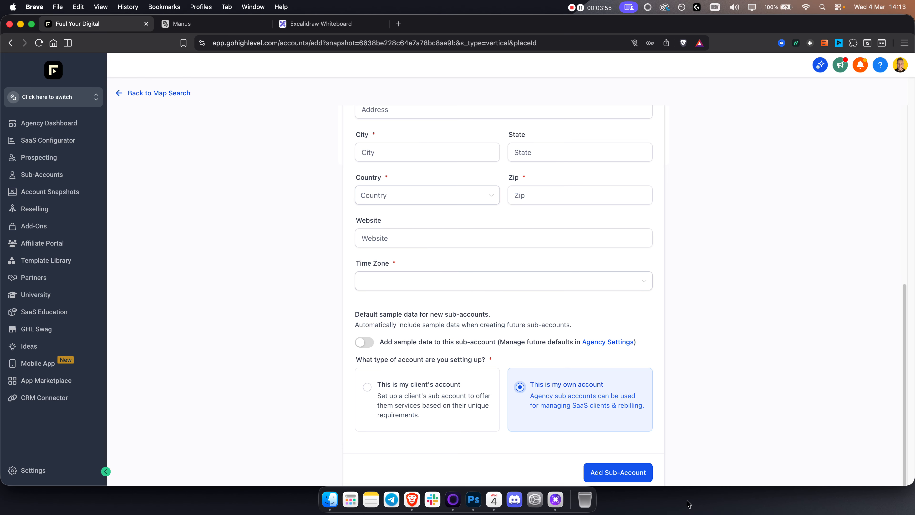
Step: Switch to the existing sub-account The Oppenheim Group
left_click(30, 96)
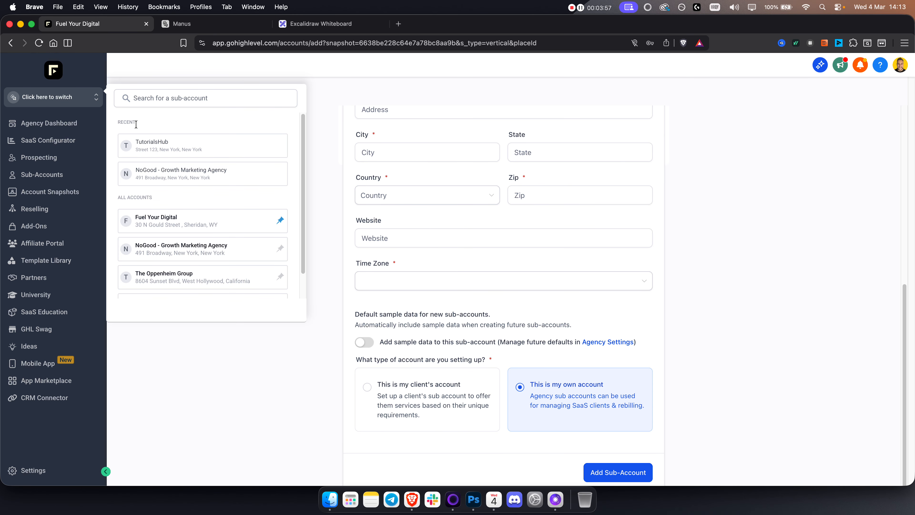
scroll(167, 249, "down", 1)
left_click(168, 249)
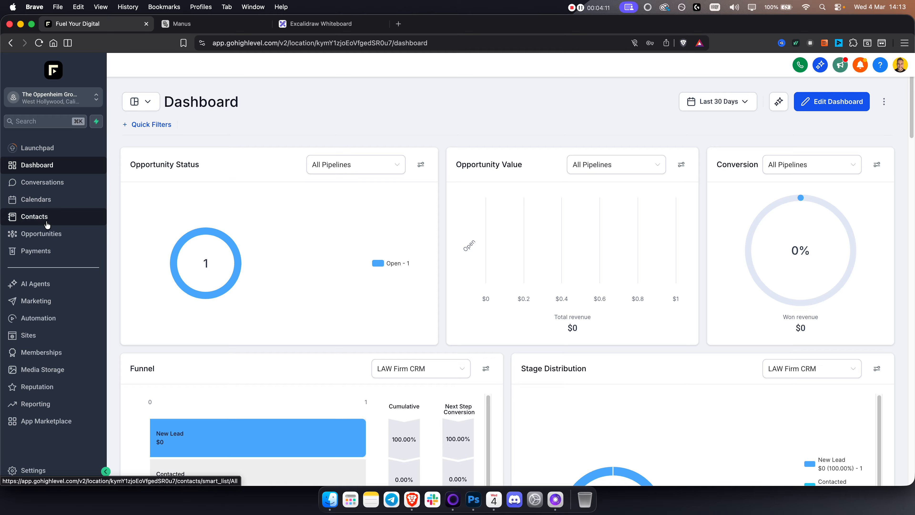
Step: Start a new website in Sites using the From templates option and continue to the template library
left_click(38, 335)
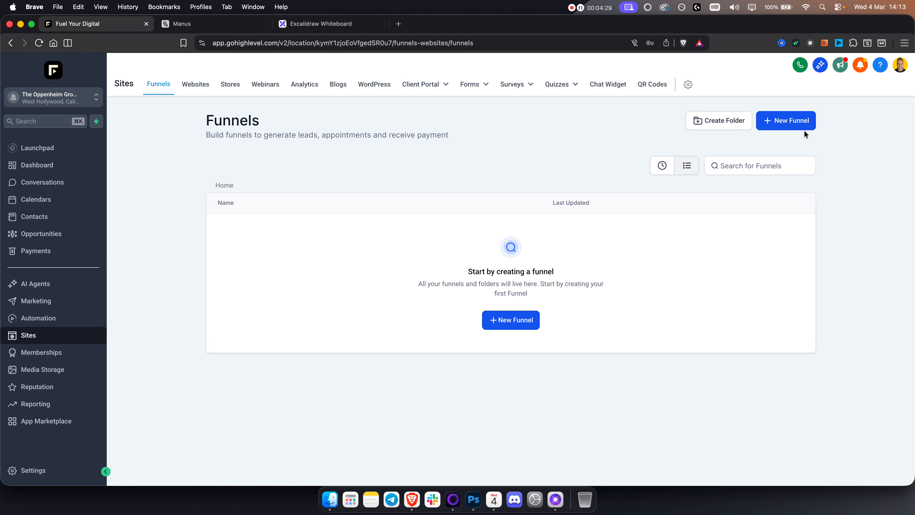
left_click(196, 84)
left_click(789, 122)
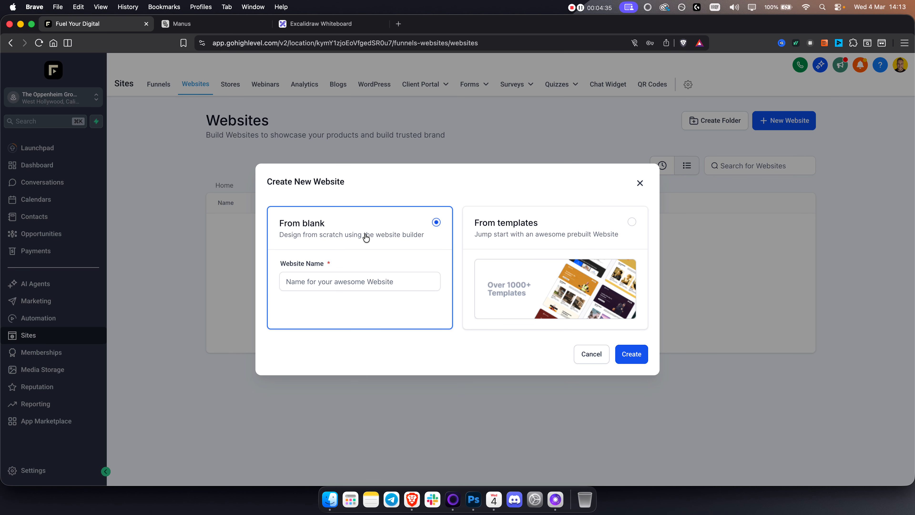
left_click(587, 241)
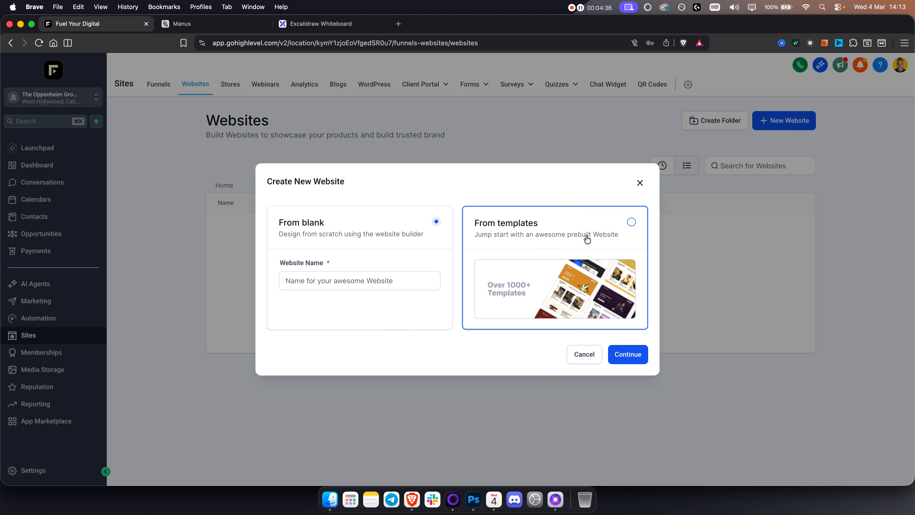
left_click(634, 352)
Step: Search the website template library for "real estate"
left_click(665, 109)
type("re")
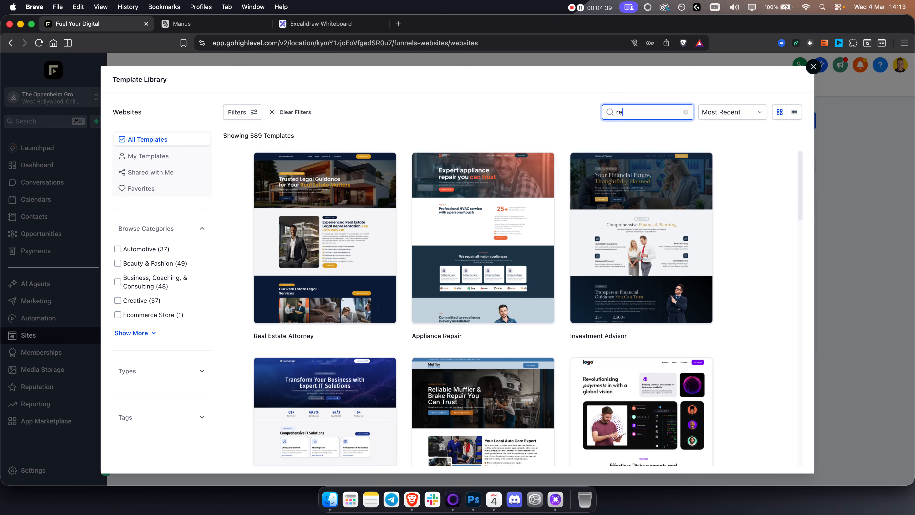
type("al. esta")
key("BackSpace")
key("BackSpace")
key("BackSpace")
key("BackSpace")
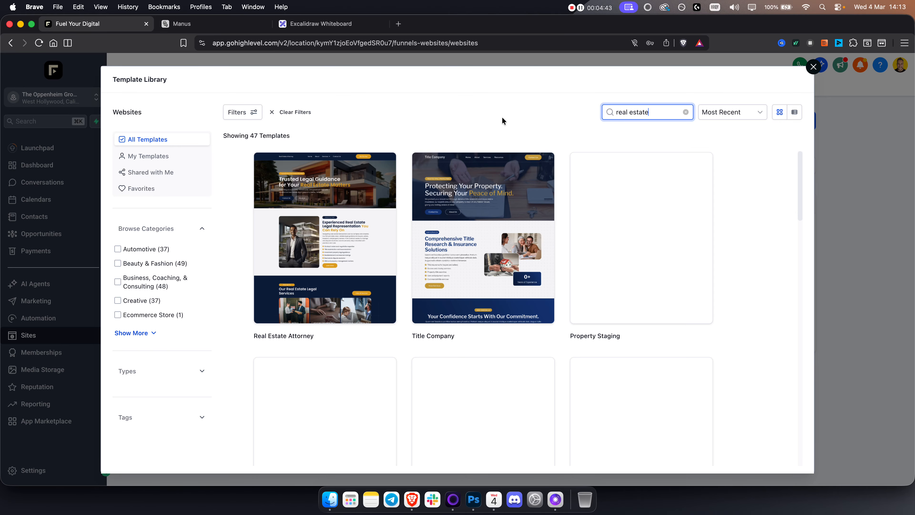
Step: Browse the real estate website templates and preview the Real Estate Attorney design
scroll(541, 217, "down", 5)
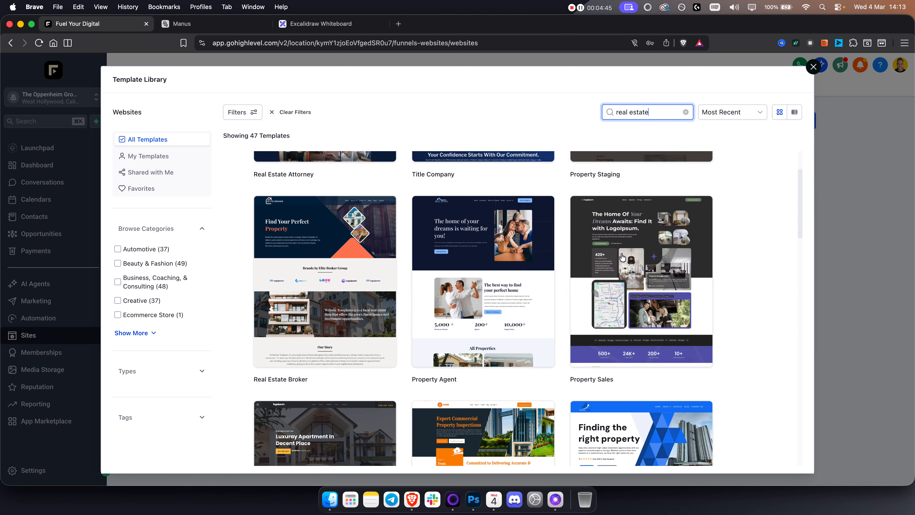
scroll(396, 331, "down", 5)
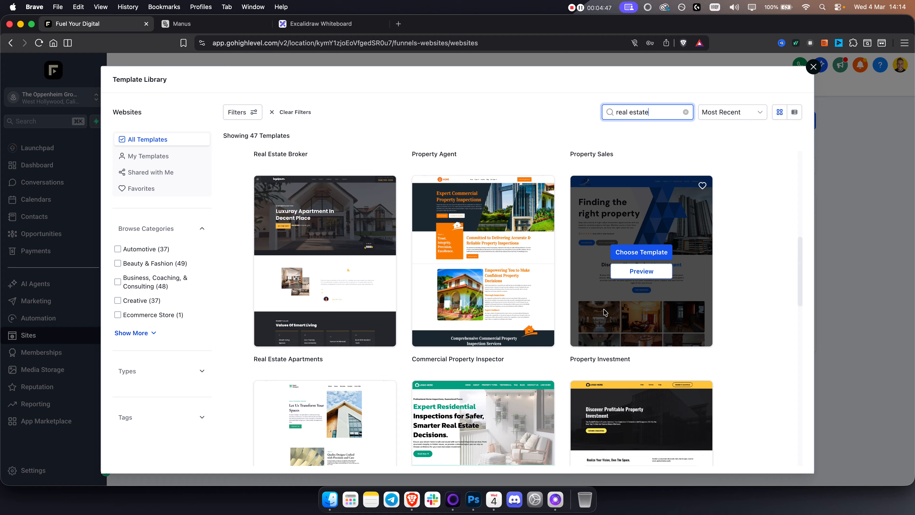
scroll(483, 252, "down", 5)
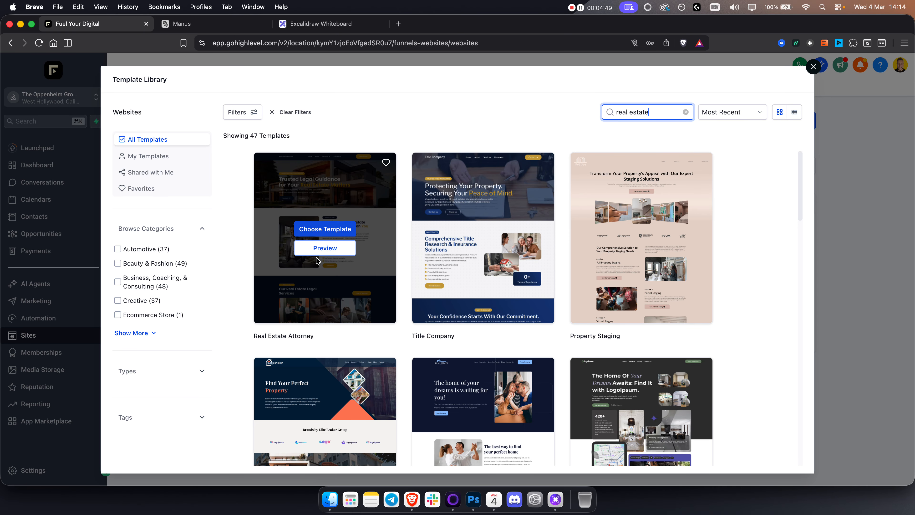
left_click(325, 248)
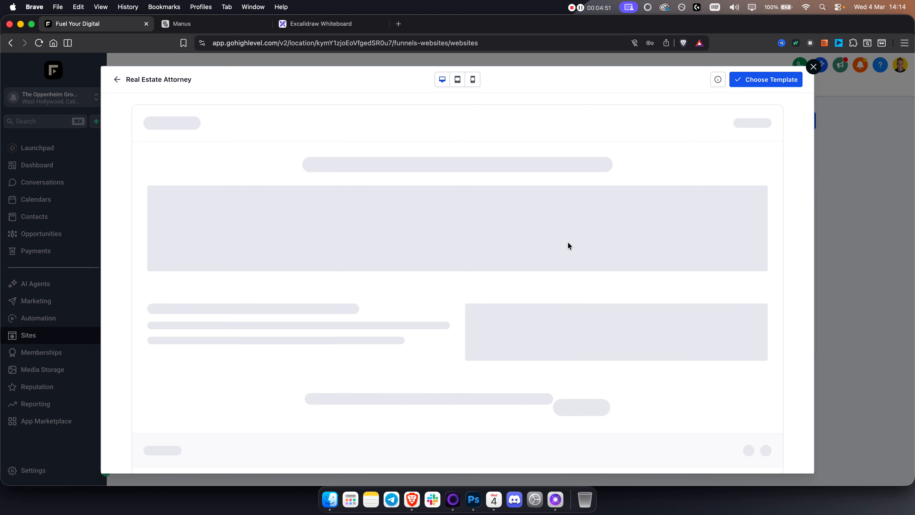
scroll(566, 240, "down", 10)
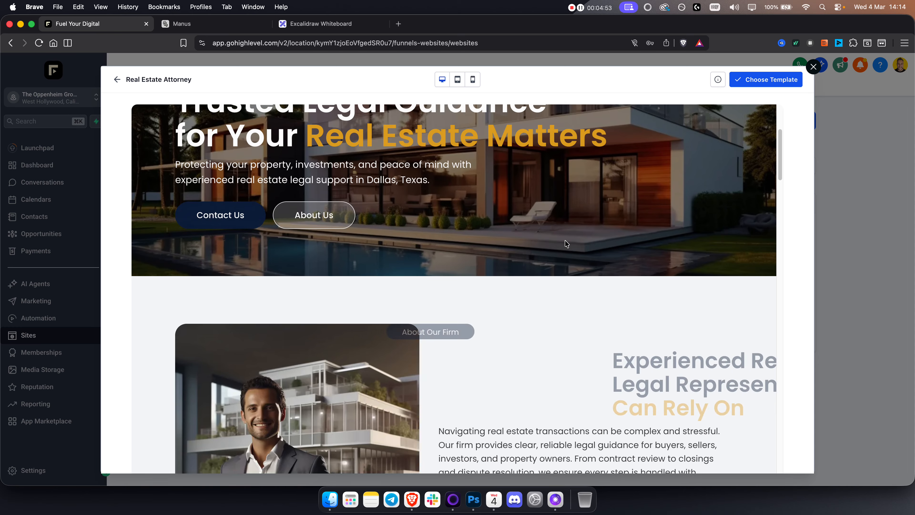
Step: Look through the Real Estate Attorney template preview down to its footer and return to the template library
scroll(565, 241, "down", 20)
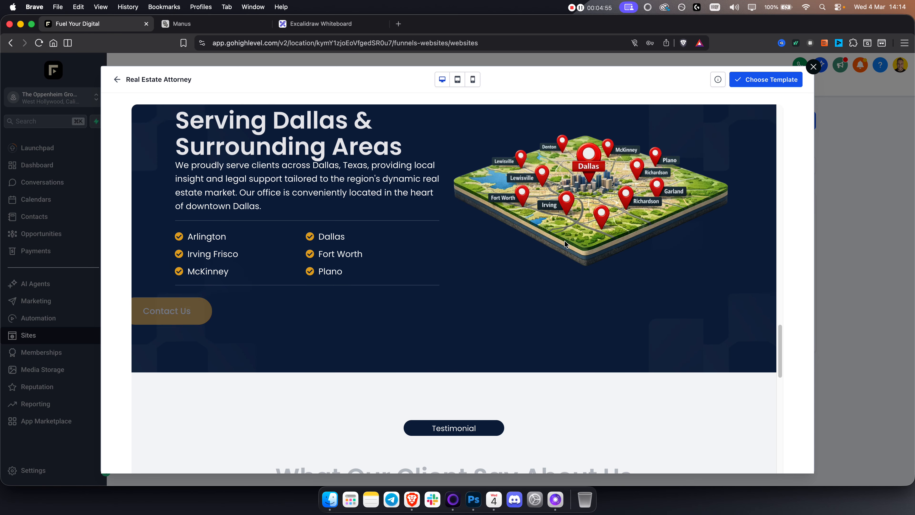
scroll(564, 244, "down", 15)
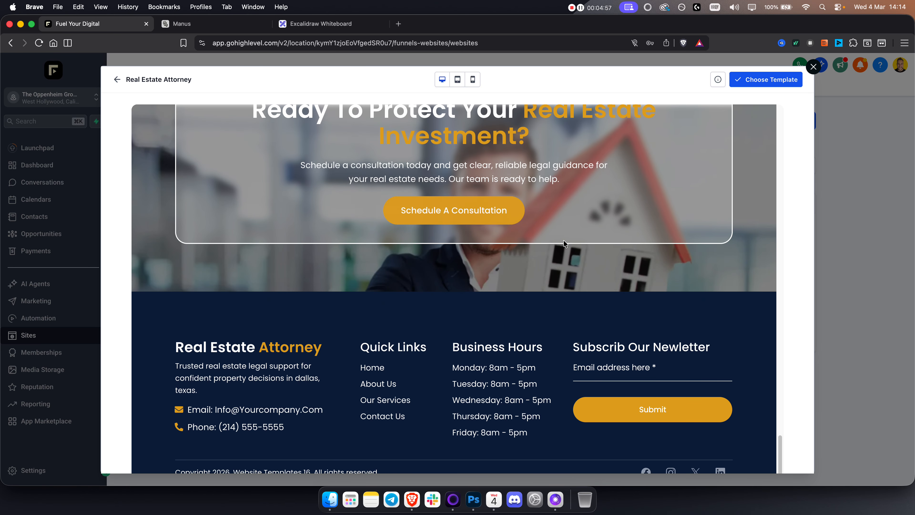
scroll(563, 244, "up", 4)
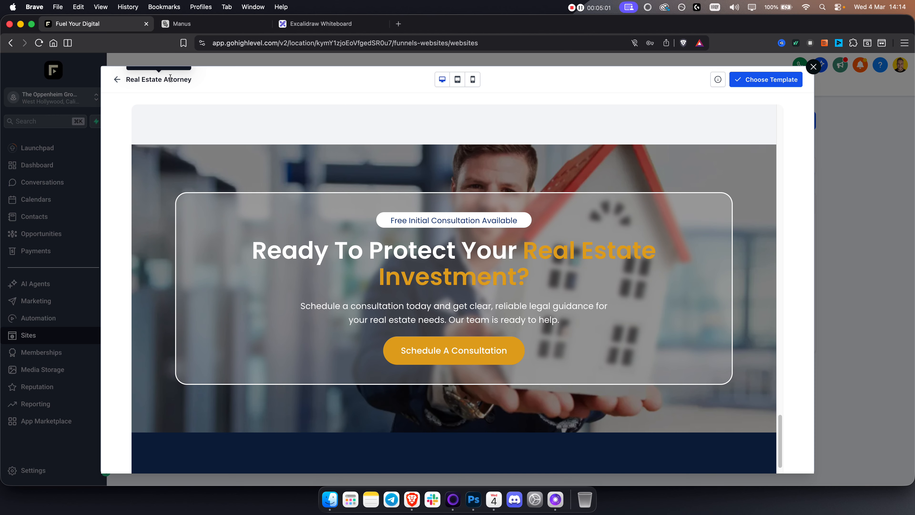
left_click(117, 79)
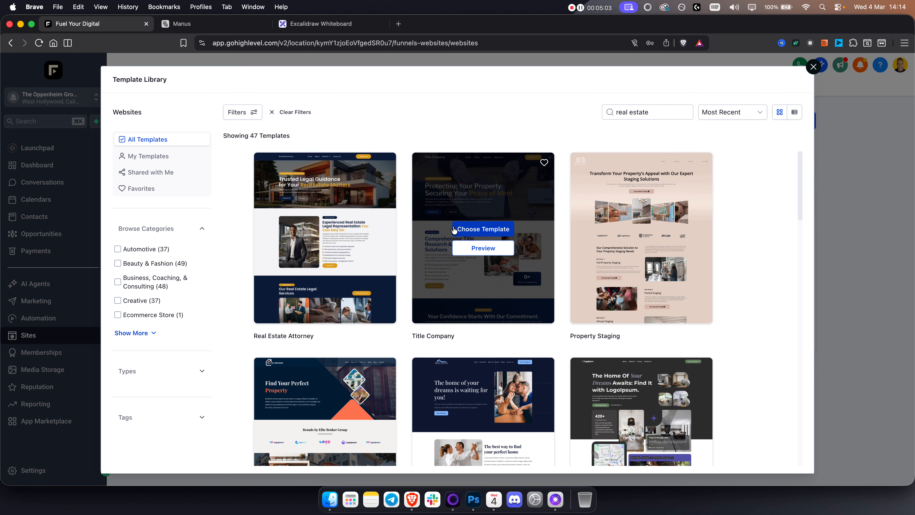
Step: Replace the template library search with "leads" and look over the matching website templates
triple_click(655, 114)
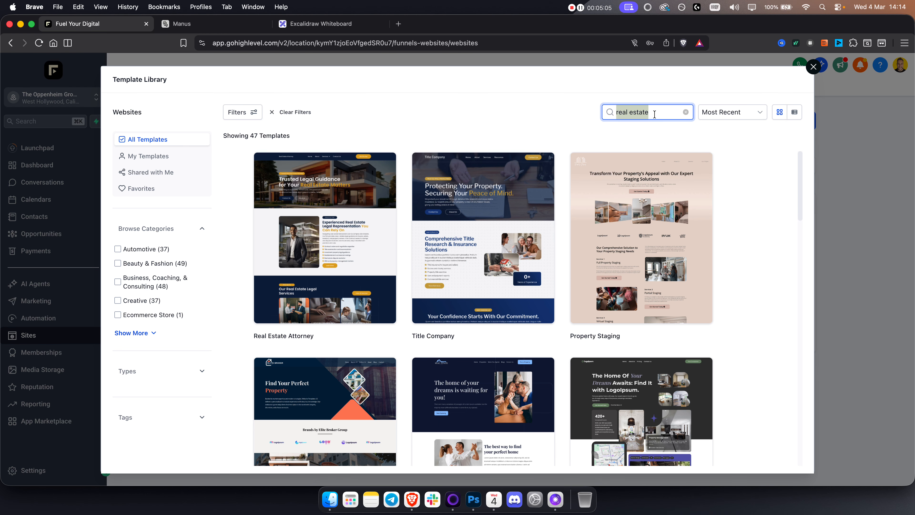
key("BackSpace")
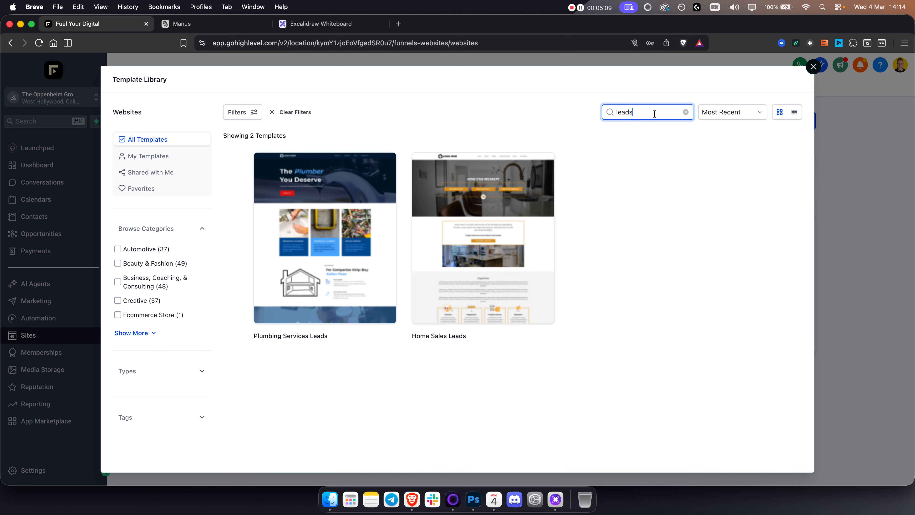
mouse_move(346, 201)
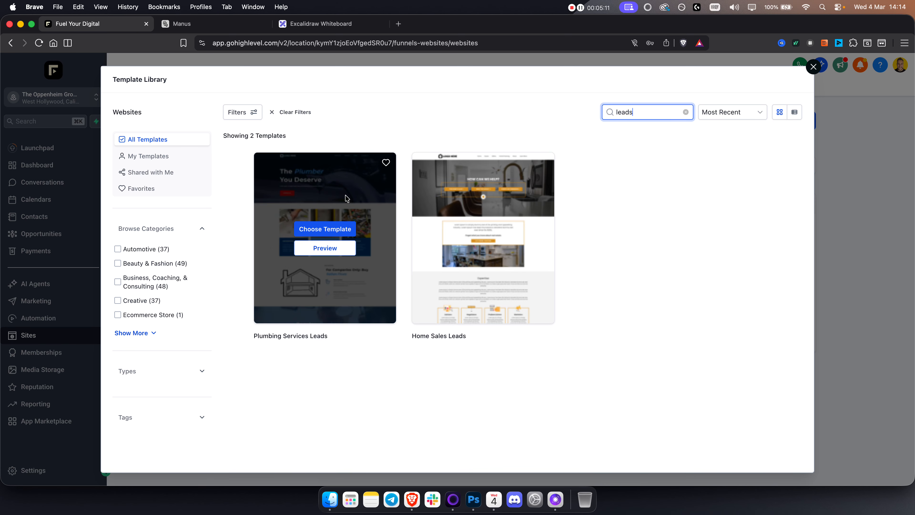
Step: Search the template library for "real estate" again and open the preview of the Title Company template
double_click(656, 114)
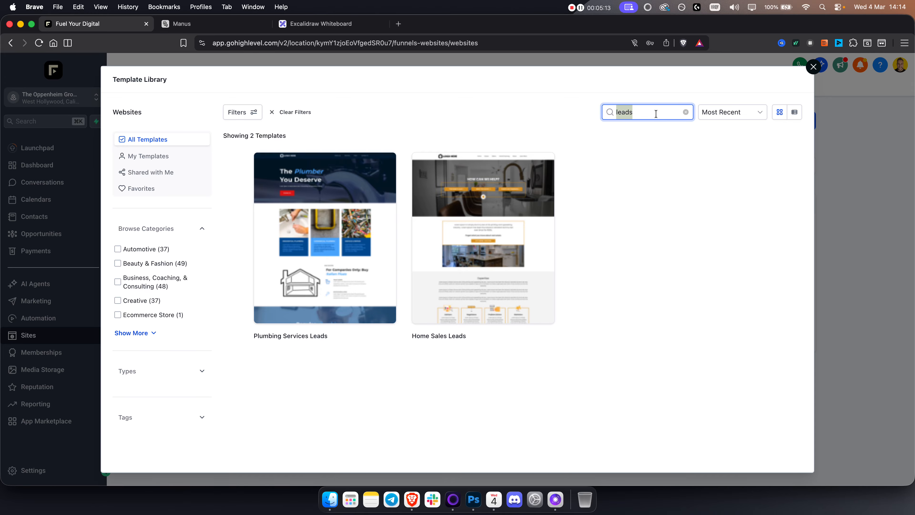
type("real estate")
mouse_move(510, 204)
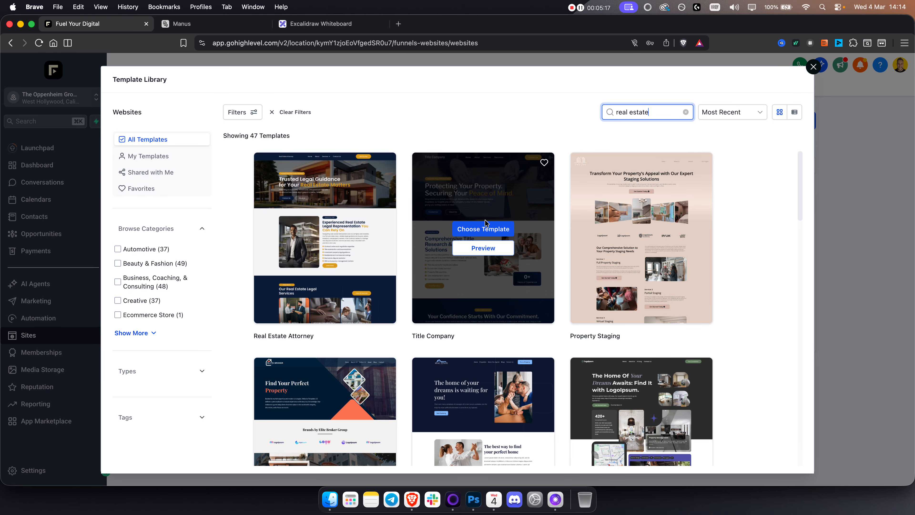
left_click(484, 249)
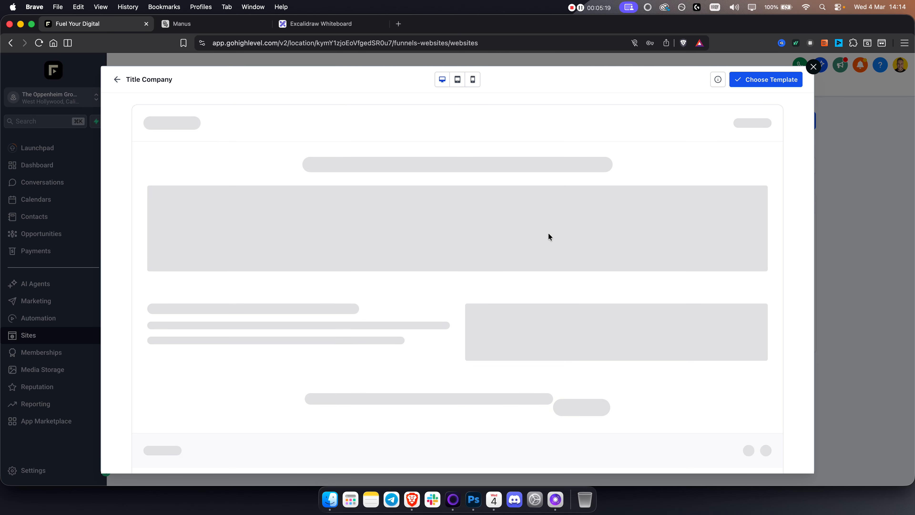
Step: Review the Title Company template's page sections and choose it as the template for the new website
scroll(544, 232, "down", 15)
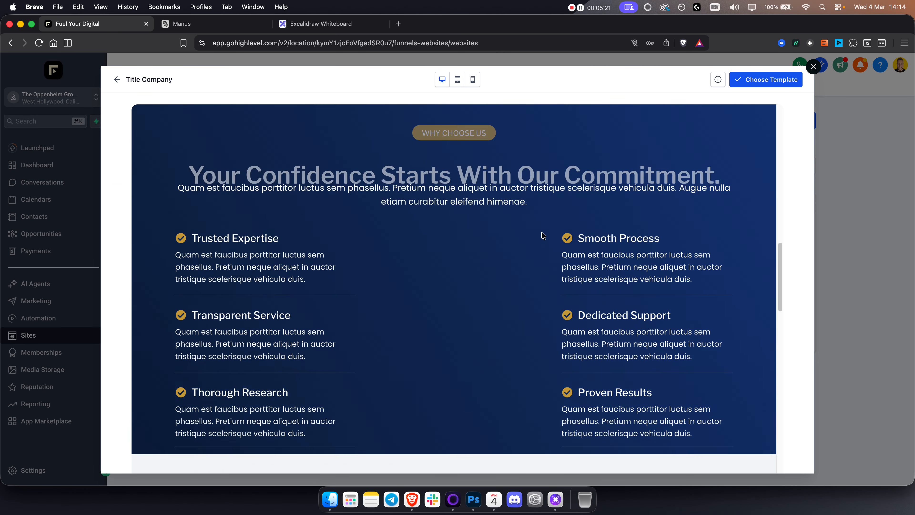
scroll(542, 234, "down", 10)
scroll(478, 274, "up", 4)
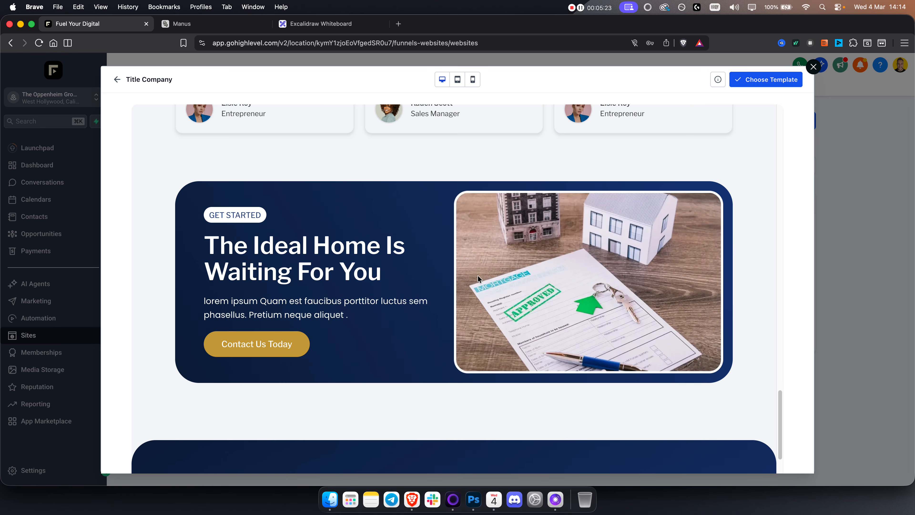
left_click(765, 80)
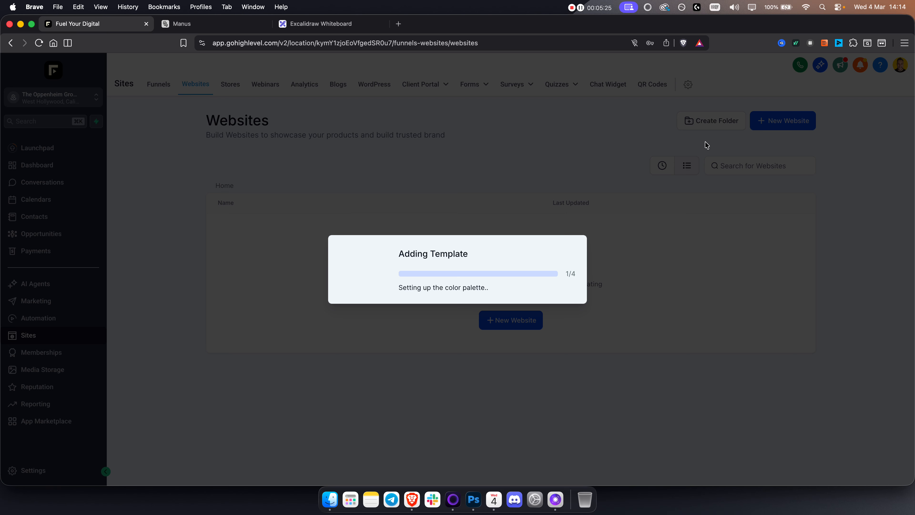
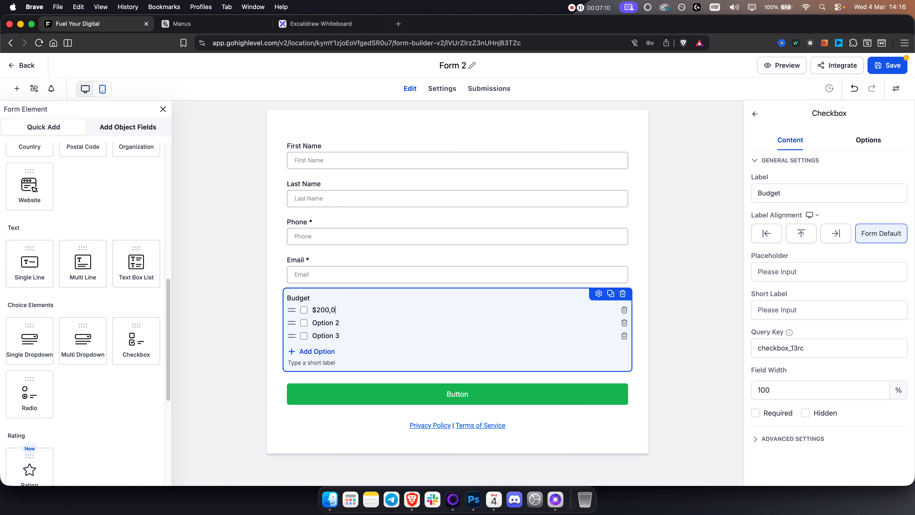
Step: Set the Budget checkbox options to $200,000+, $500,000+ and $1M+, and save the form
key("Tab")
type("#")
key("Tab")
type("$1")
left_click(268, 357)
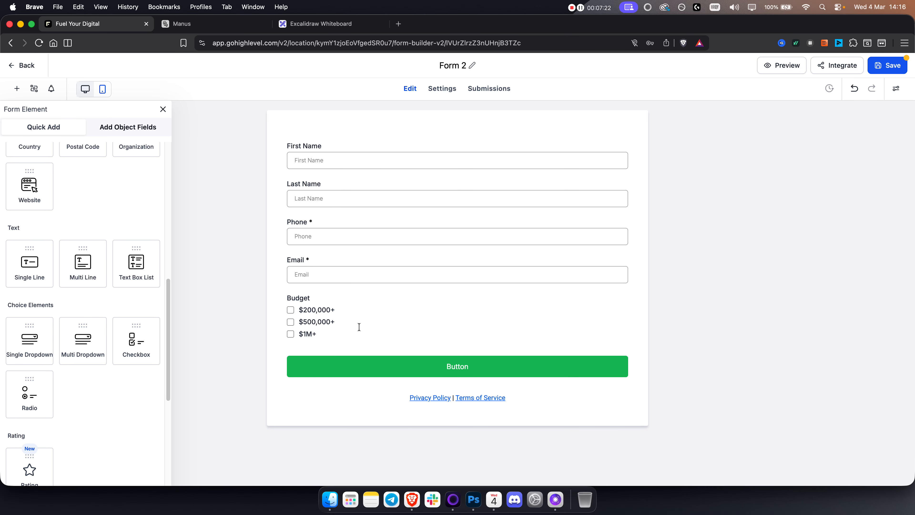
left_click(890, 67)
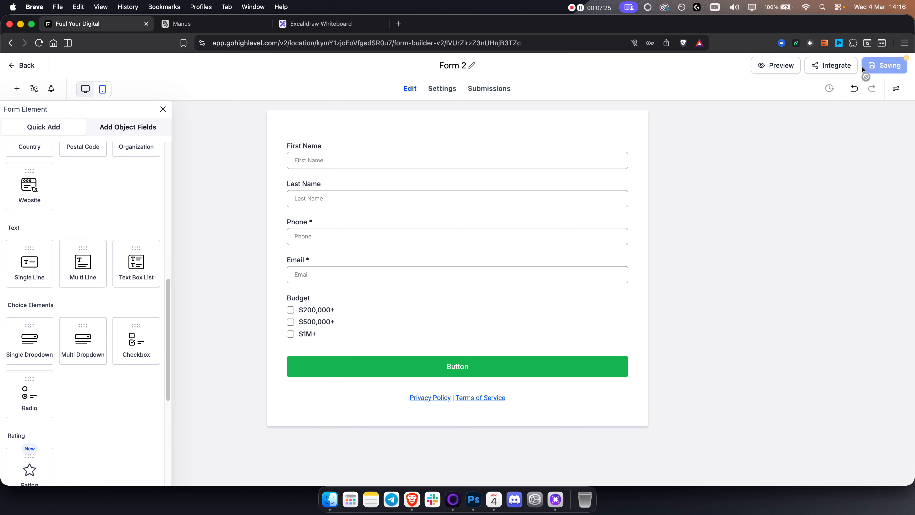
Step: Copy the form's share link from its integration options and close the sharing dialog
left_click(823, 67)
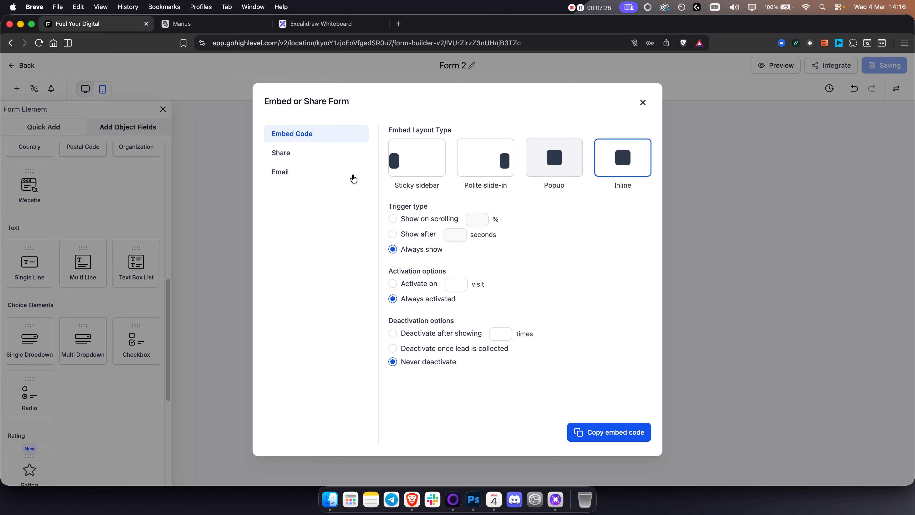
left_click(293, 153)
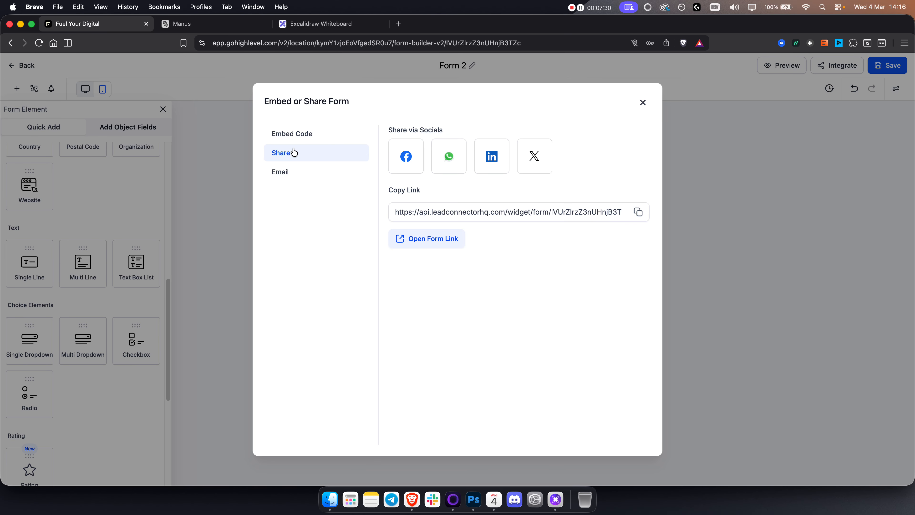
left_click(638, 211)
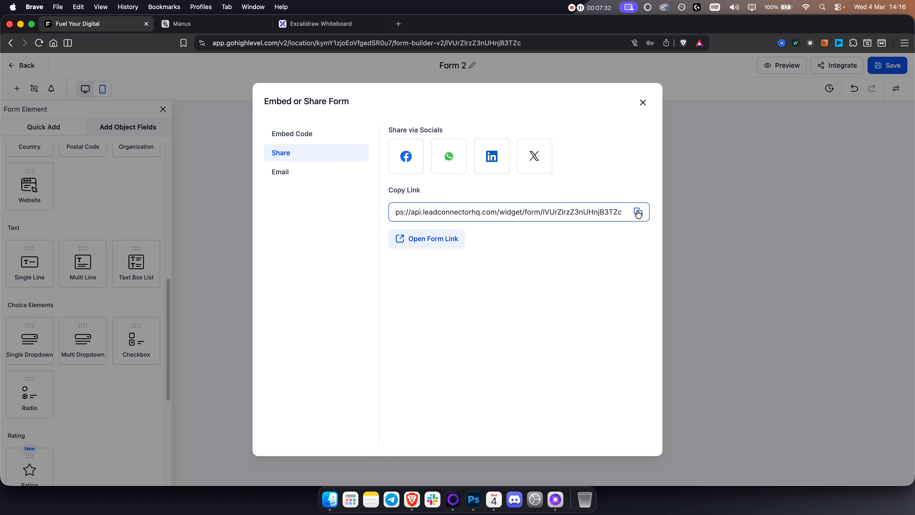
left_click(643, 102)
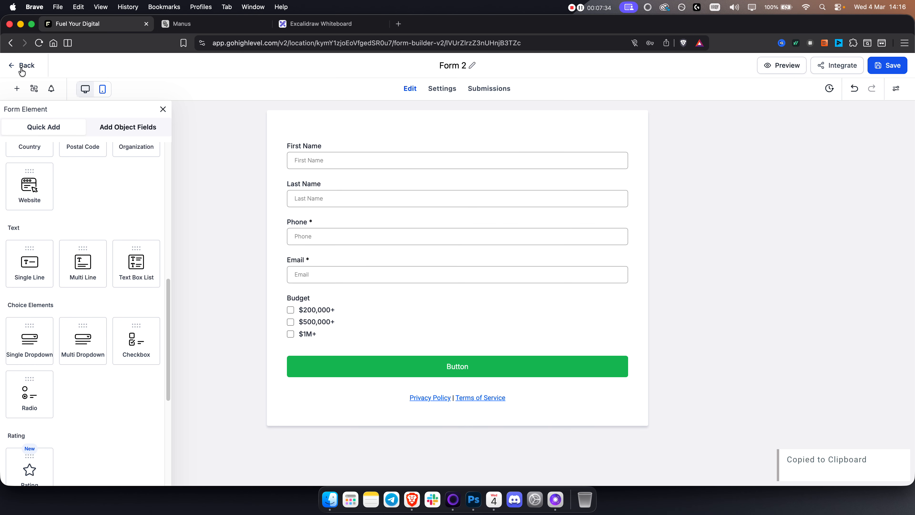
Step: Leave the form builder and open the Title Company website's Contact Us page for editing
left_click(22, 68)
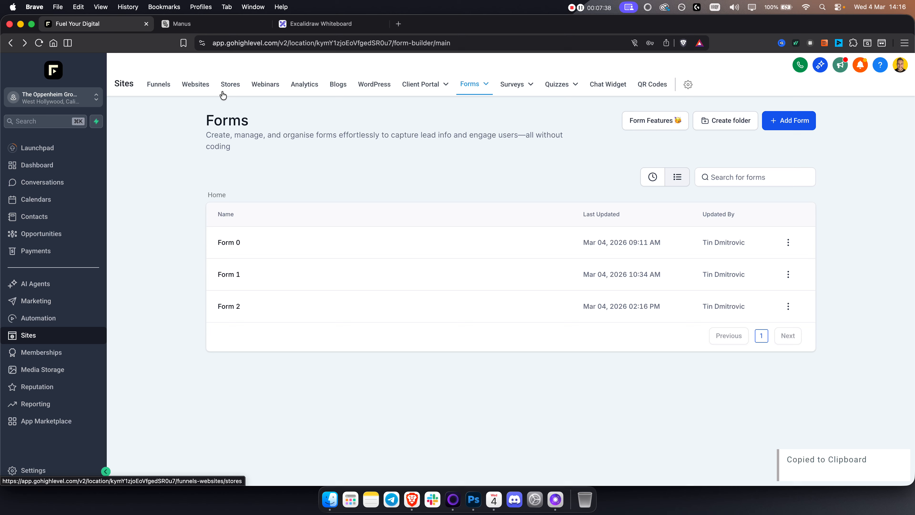
left_click(195, 84)
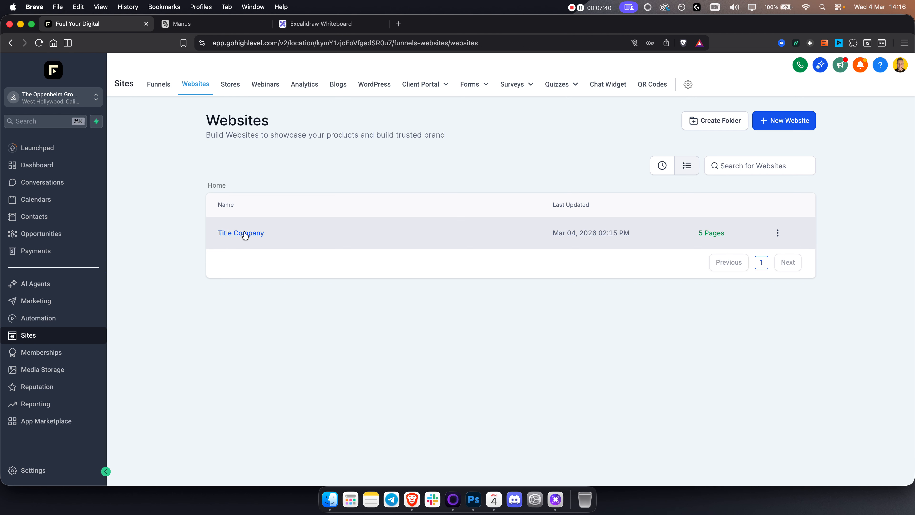
left_click(245, 233)
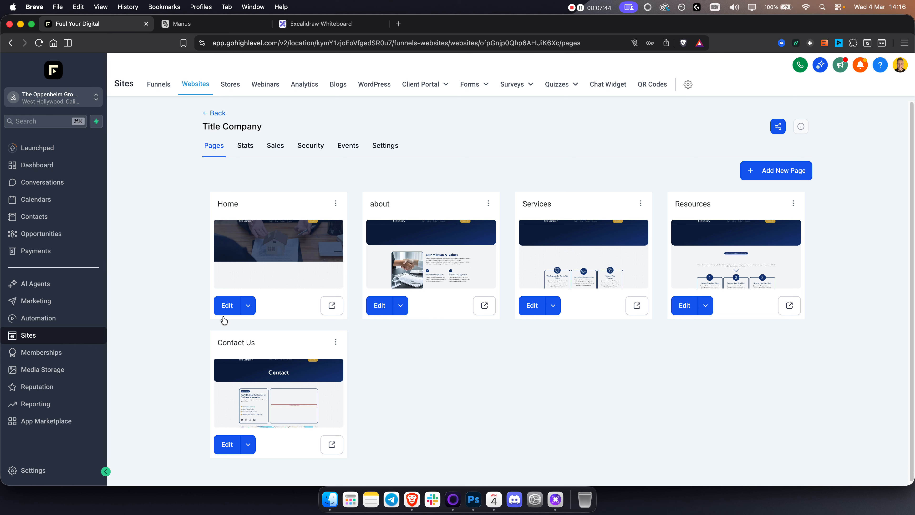
left_click(226, 450)
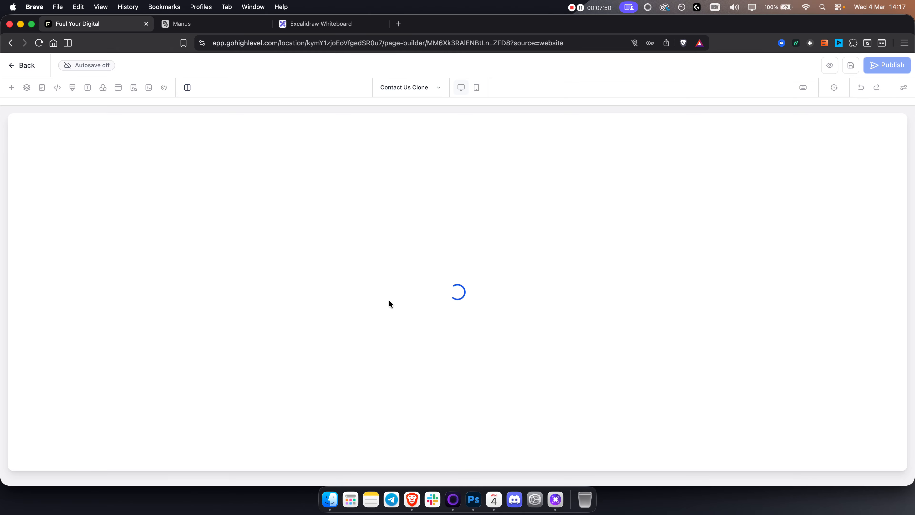
Step: Assign Form 2 to the empty form element beside the contact details, after trying Form 0 and Form 1
scroll(385, 300, "down", 5)
scroll(383, 299, "down", 12)
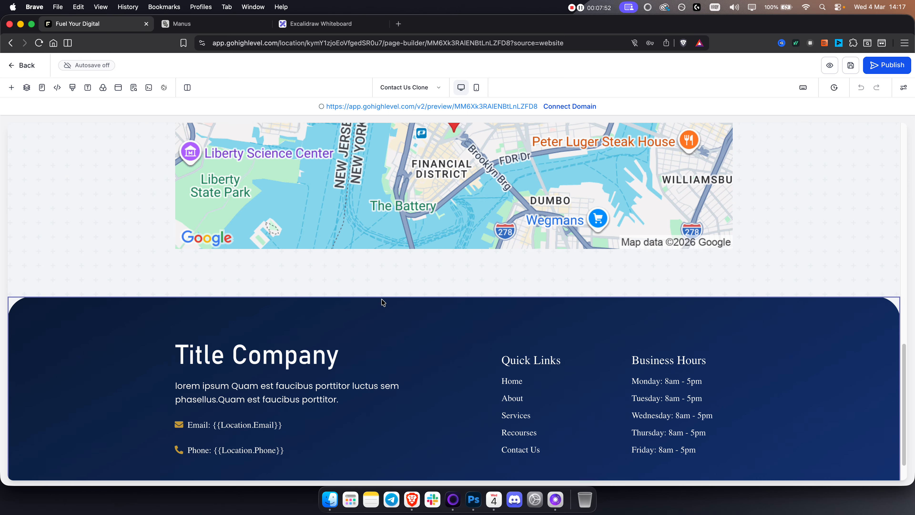
scroll(381, 300, "up", 12)
scroll(381, 299, "up", 5)
scroll(381, 299, "down", 6)
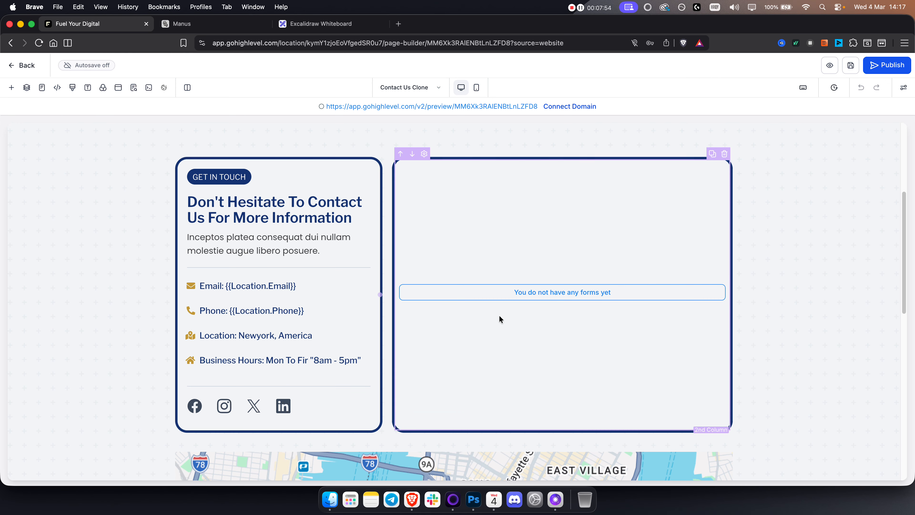
left_click(586, 298)
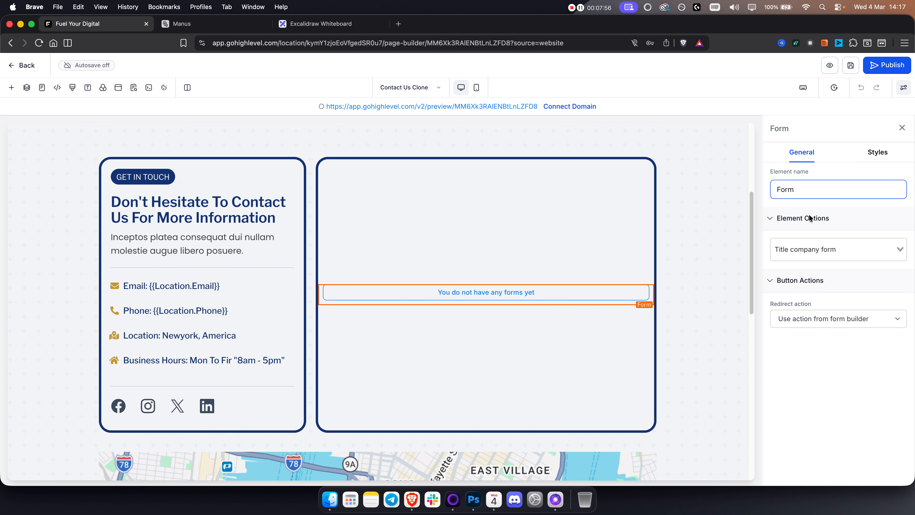
left_click(808, 247)
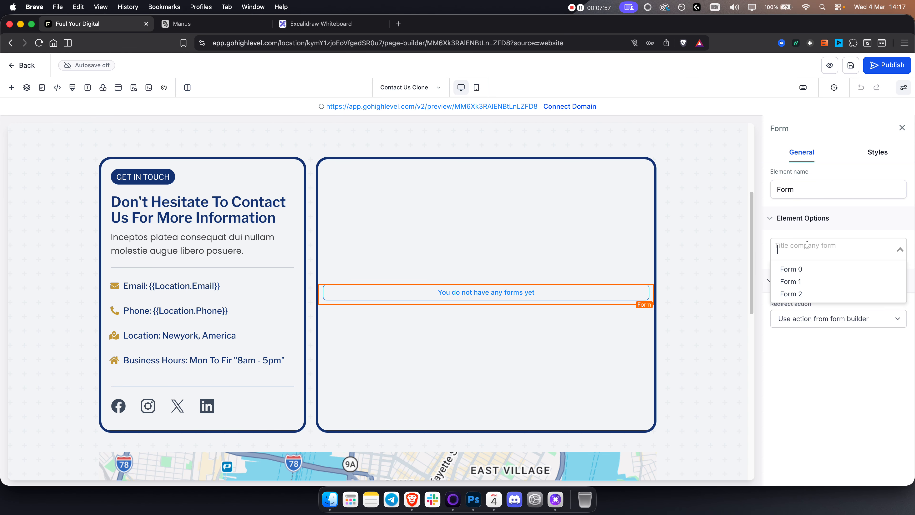
left_click(797, 273)
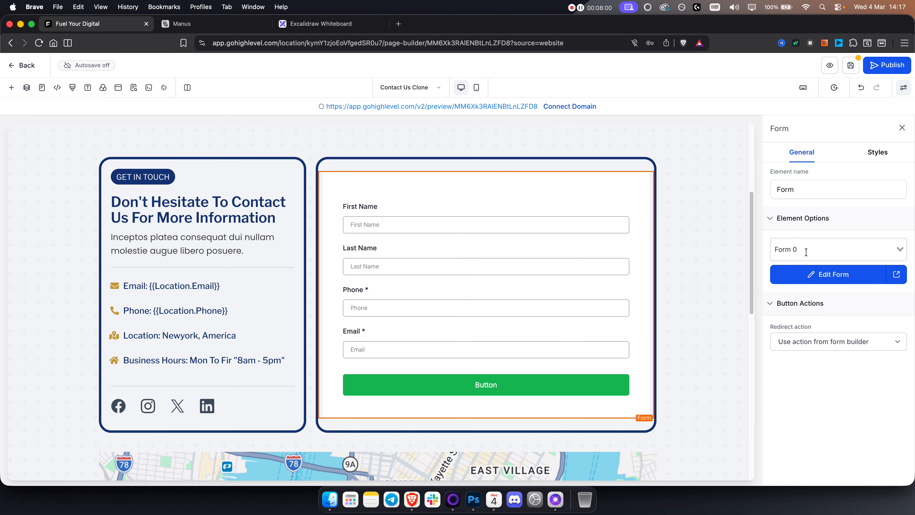
left_click(806, 251)
left_click(798, 281)
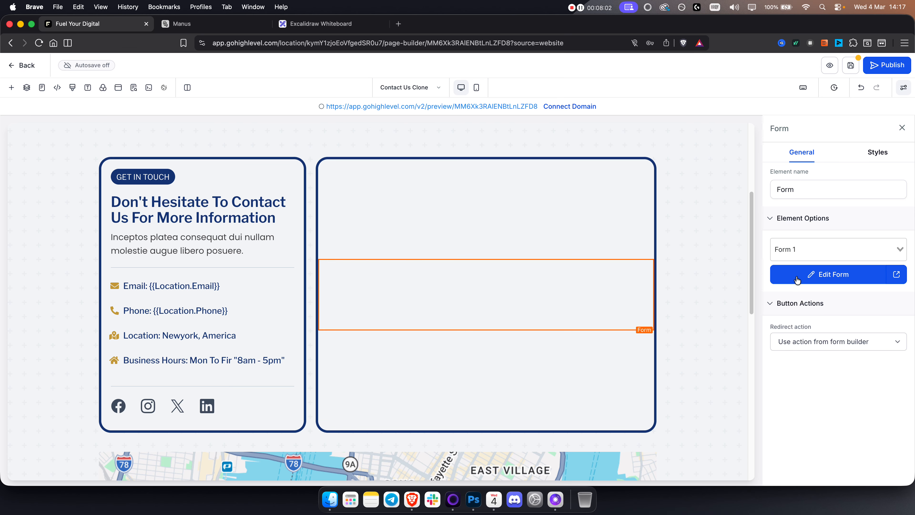
left_click(803, 249)
left_click(796, 295)
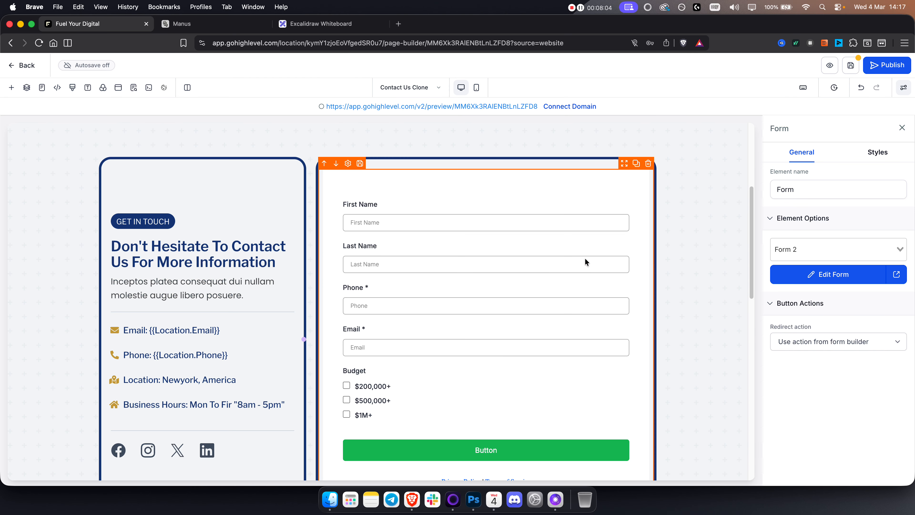
scroll(541, 348, "down", 2)
scroll(545, 341, "up", 1)
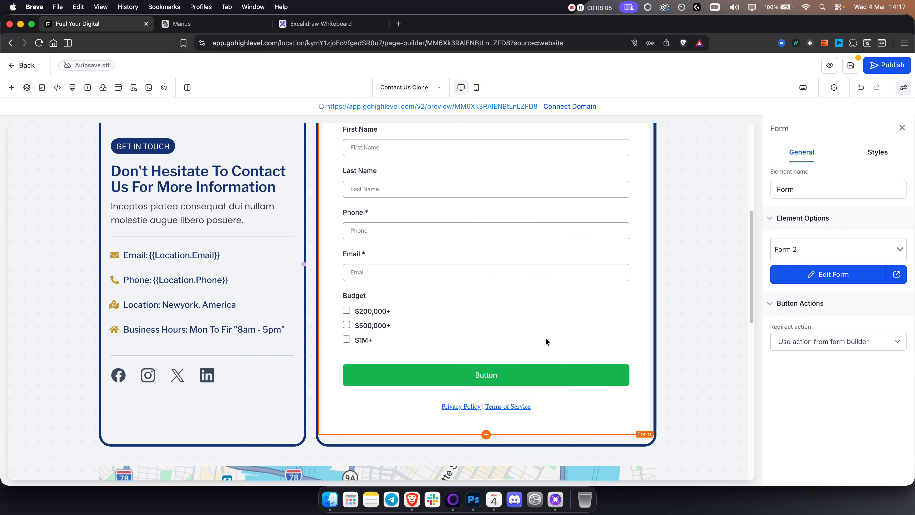
Step: Save the Contact Us page and leave the page builder for the Automation workflow list
left_click(853, 67)
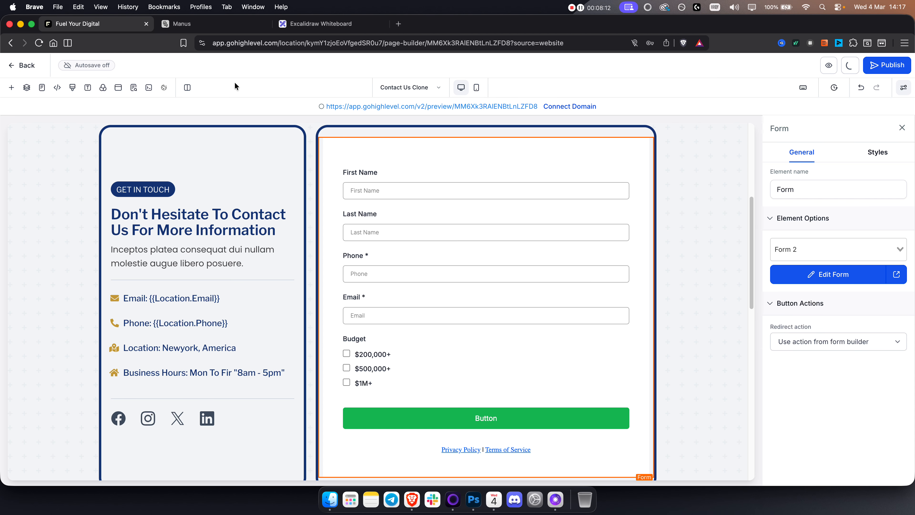
left_click(133, 88)
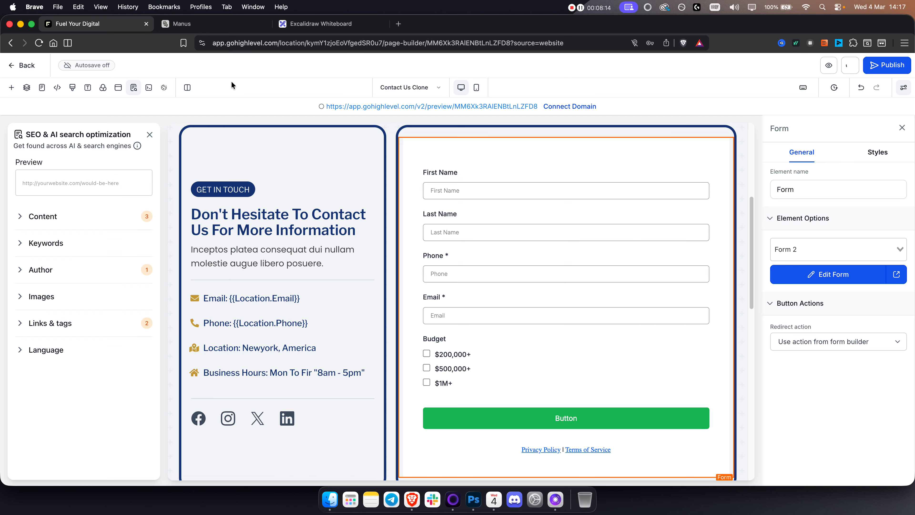
left_click(13, 67)
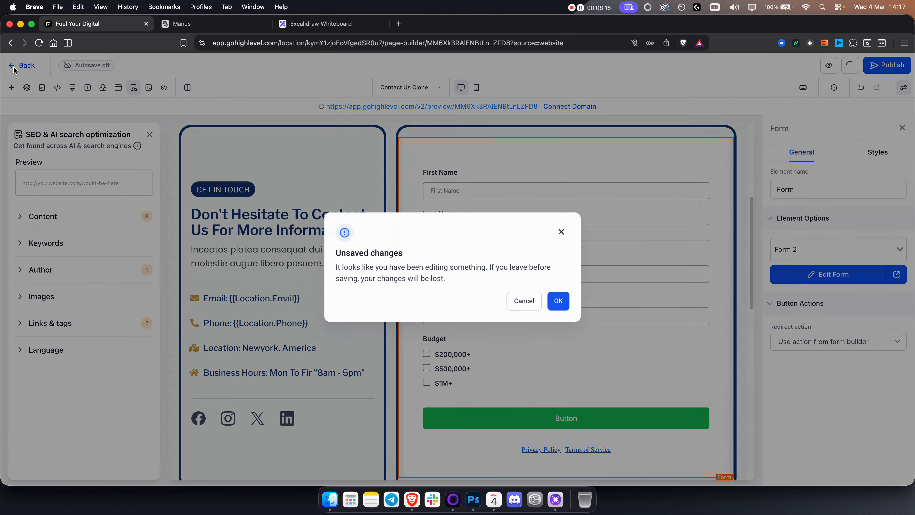
left_click(556, 304)
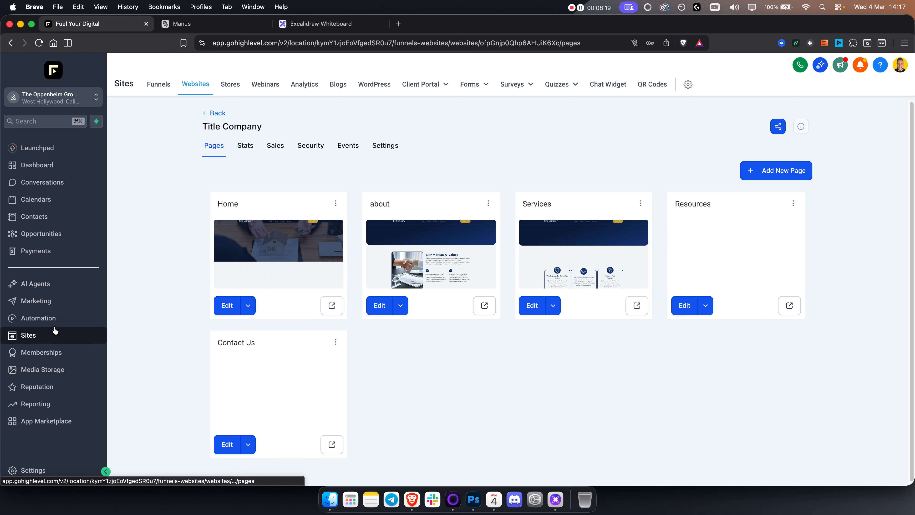
left_click(52, 320)
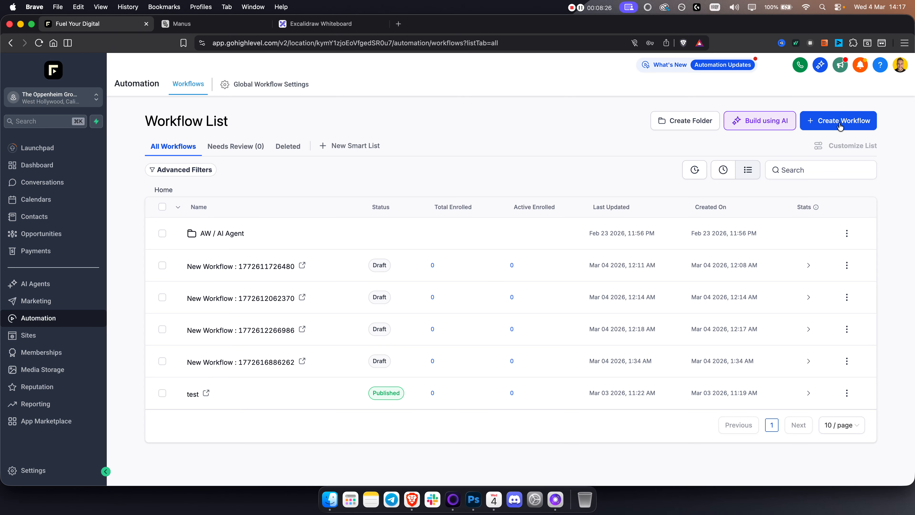
left_click(840, 126)
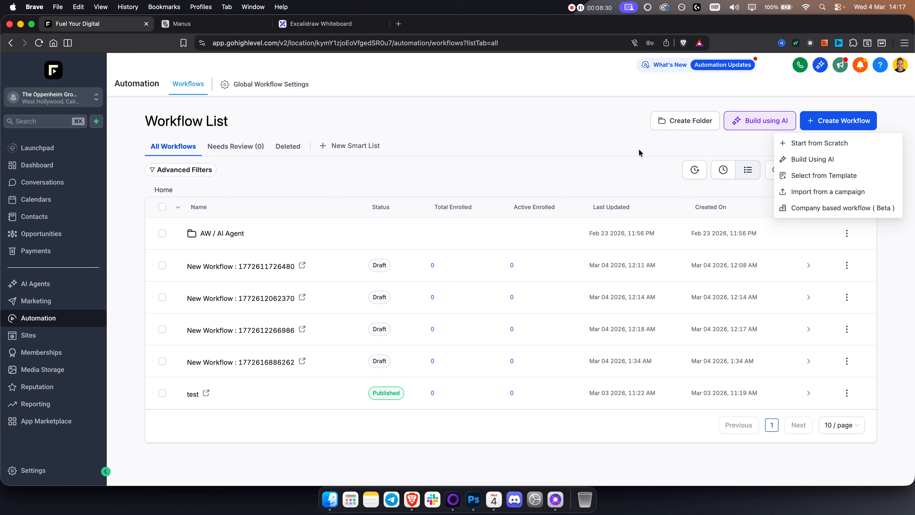
left_click(798, 159)
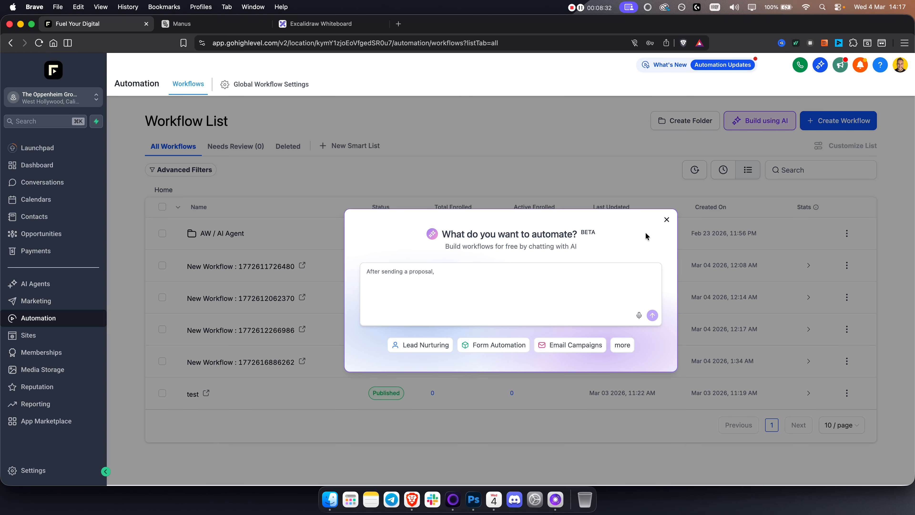
left_click(666, 219)
Step: Create a workflow from scratch and give it a Form Submitted trigger
left_click(834, 124)
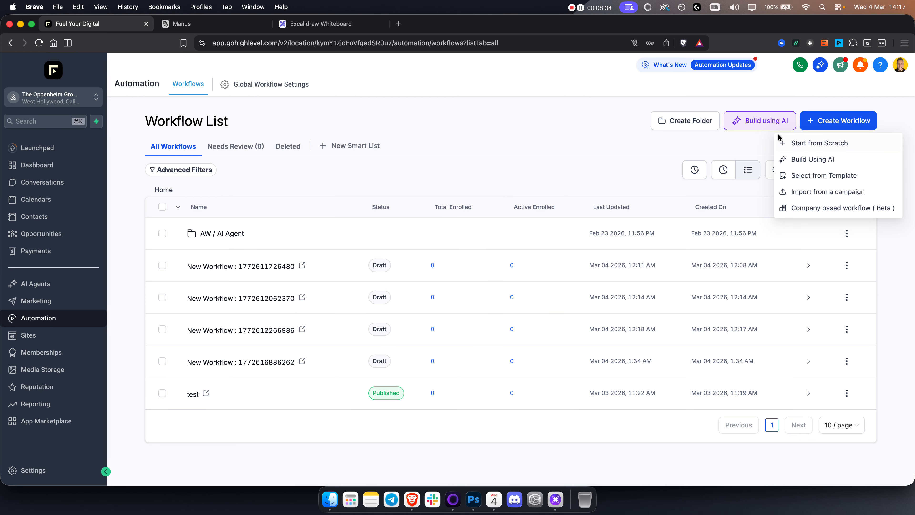
left_click(798, 141)
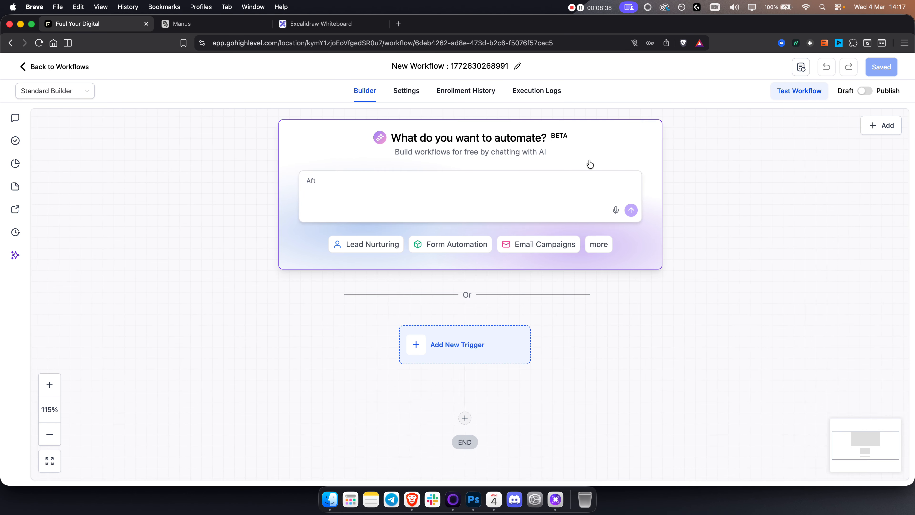
left_click(482, 317)
type("form")
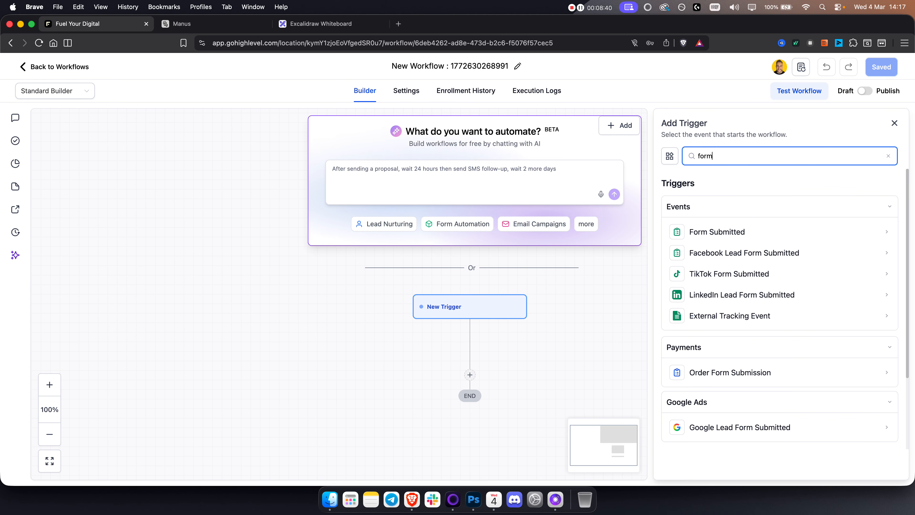
left_click(739, 232)
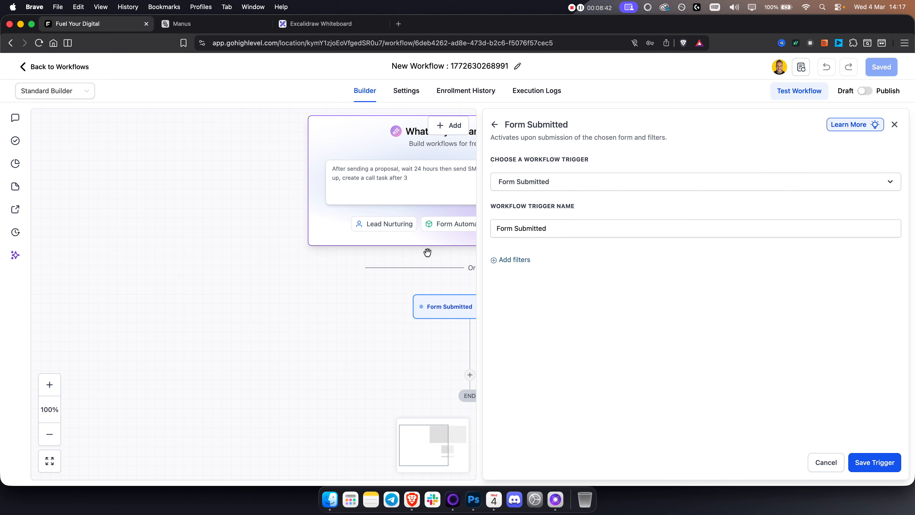
Step: Add a "Form is" filter to the Form Submitted trigger, choose its form, and save the trigger
left_click(528, 260)
left_click(536, 274)
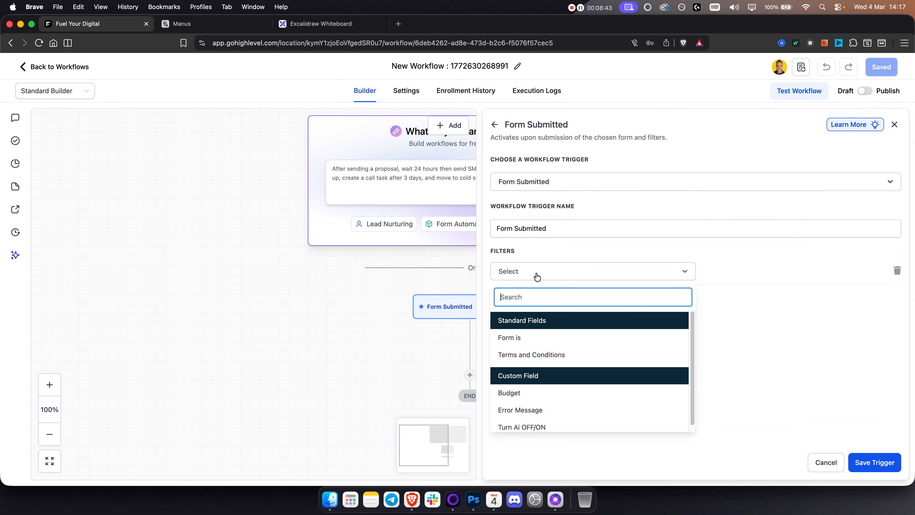
left_click(555, 337)
left_click(780, 277)
left_click(725, 292)
left_click(874, 462)
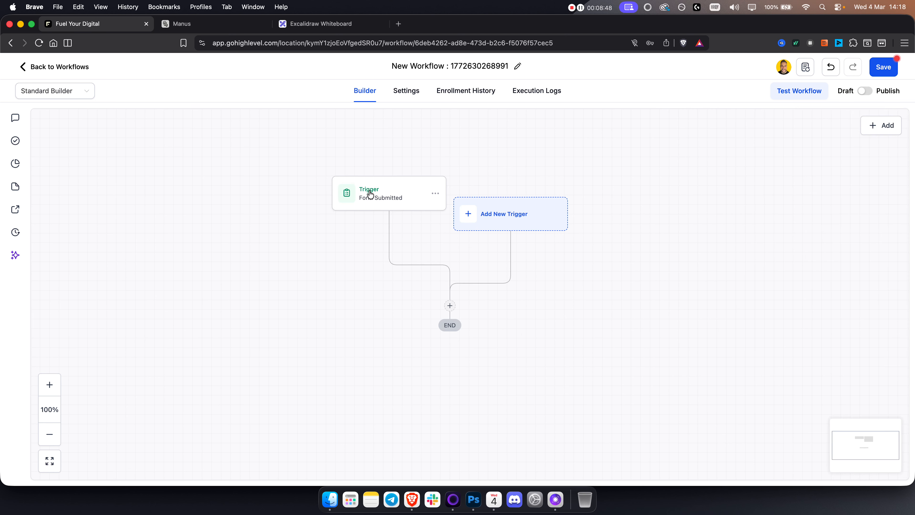
Step: Add a Send SMS action after the trigger and start its message with "Hey" followed by the contact's first-name variable
left_click(442, 242)
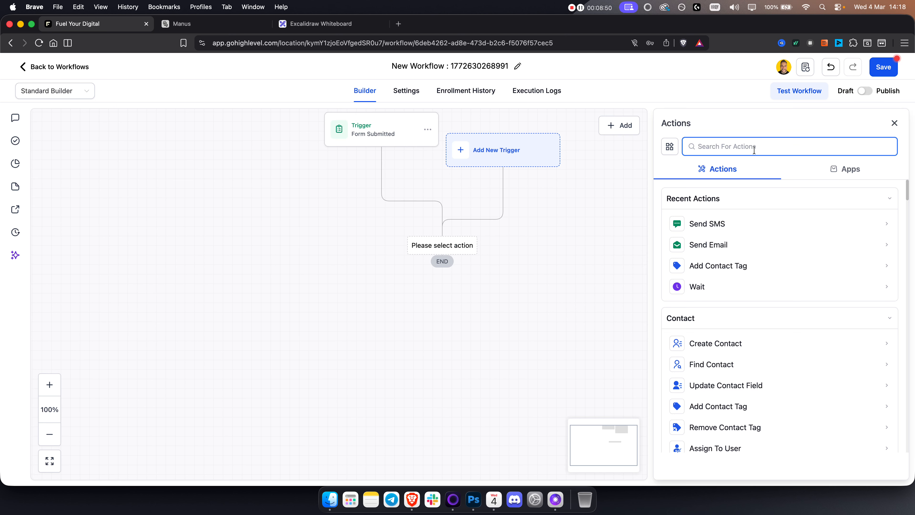
left_click(708, 225)
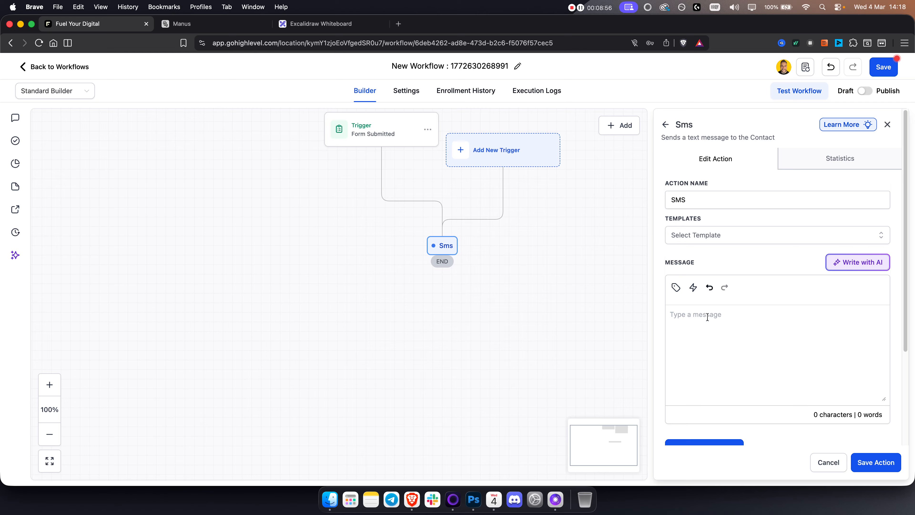
left_click(706, 316)
type("H")
left_click(679, 287)
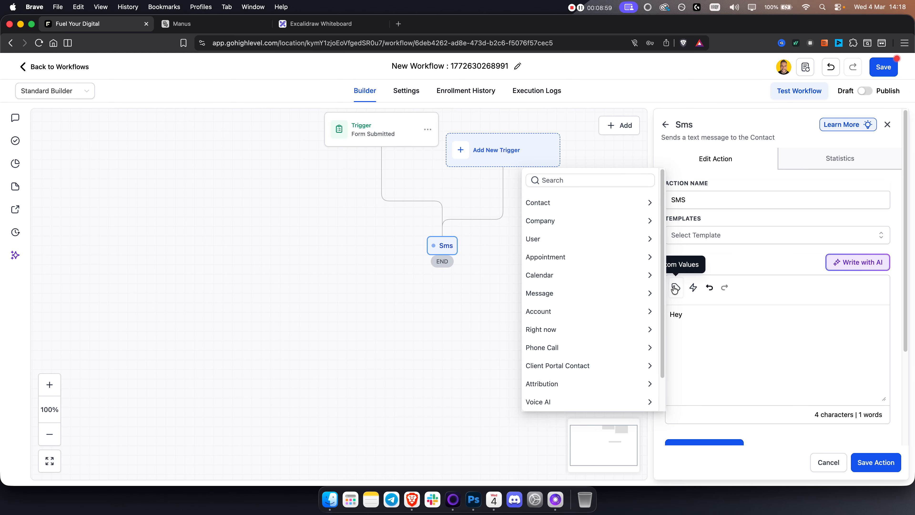
left_click(590, 202)
left_click(555, 237)
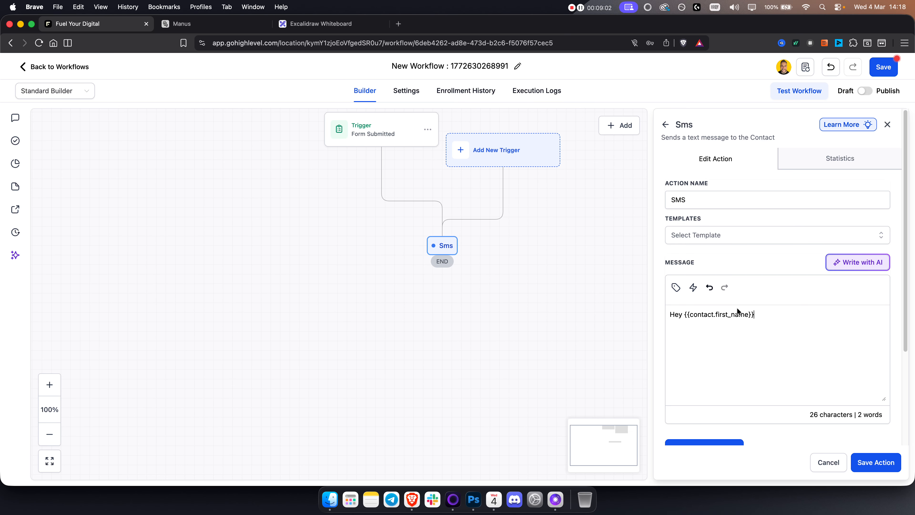
Step: Complete the SMS text with "Saw that you're interested in buying your property, what is your availability this week" and save the action
key("BackSpace")
type("that you're interested in")
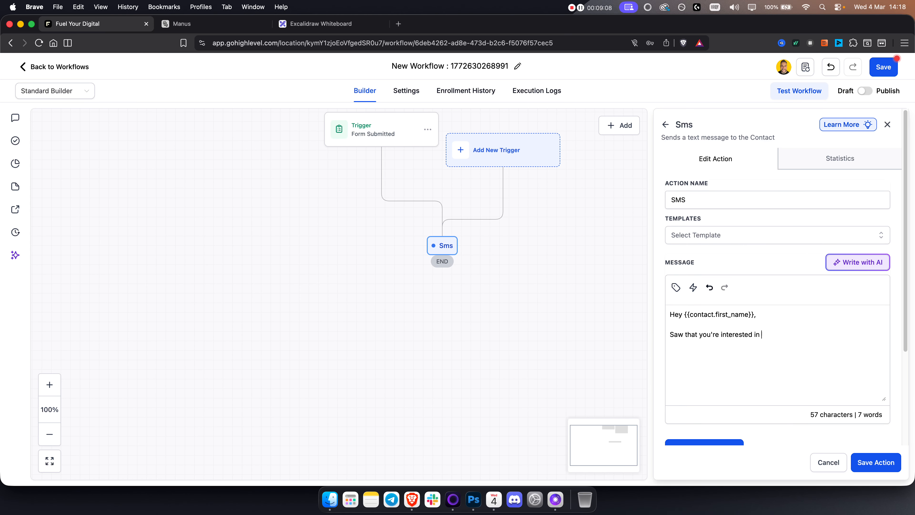
type(" se")
key("BackSpace")
key("BackSpace")
key("BackSpace")
key("BackSpace")
key("BackSpace")
key("BackSpace")
type("r propert")
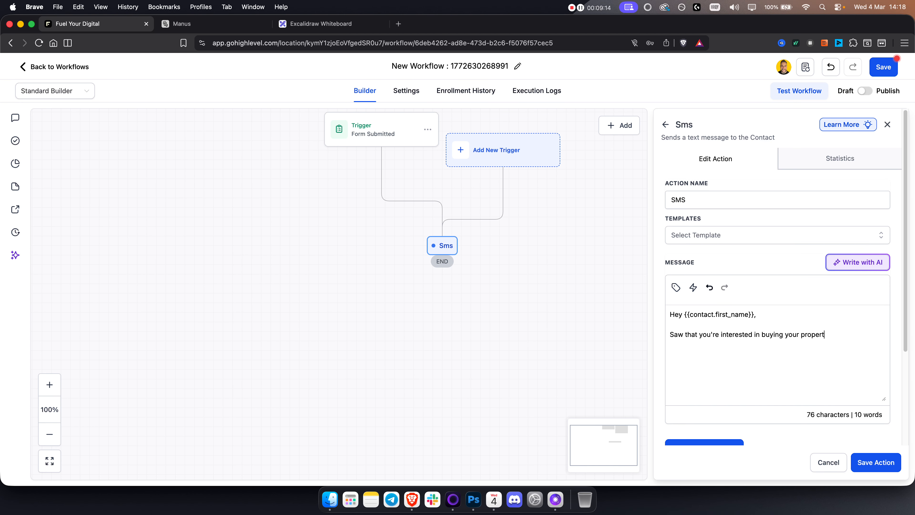
type("y, what is your avi")
type("ilability this week?")
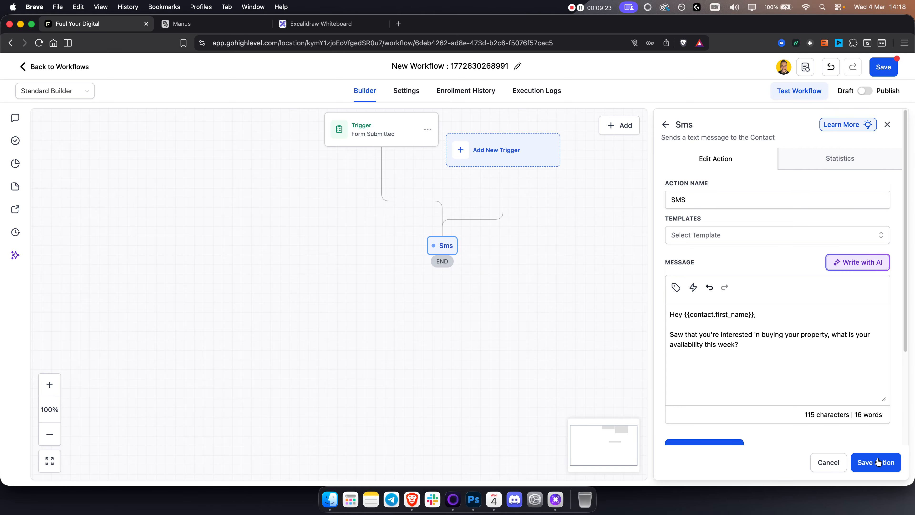
left_click(877, 462)
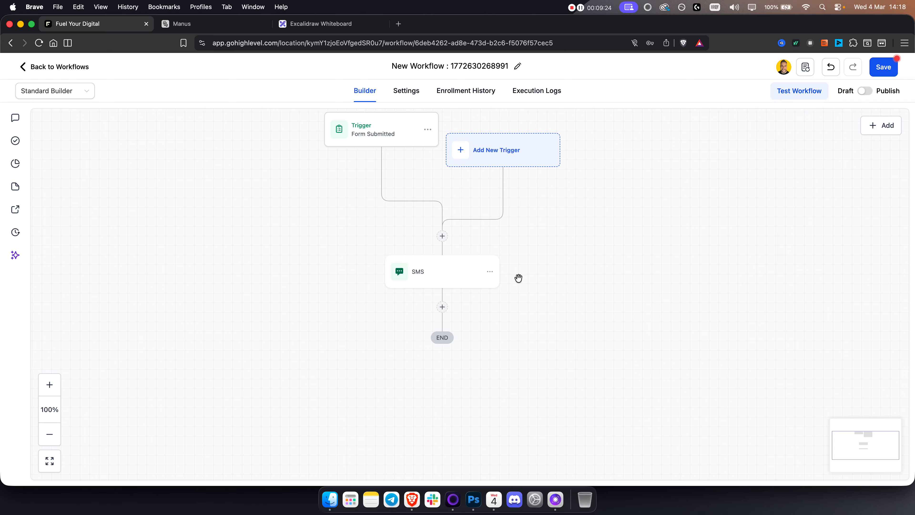
Step: Save the workflow with its SMS action and return to the workflow list
left_click(435, 314)
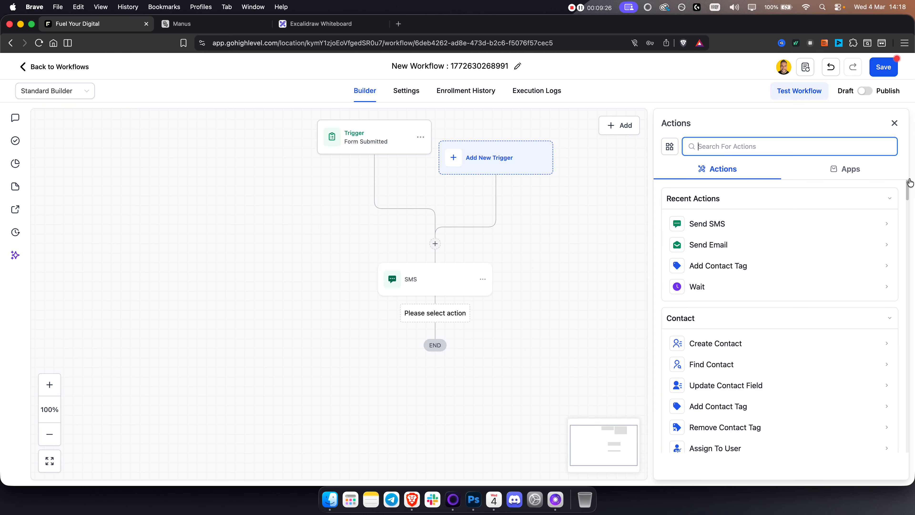
left_click(894, 121)
left_click(893, 71)
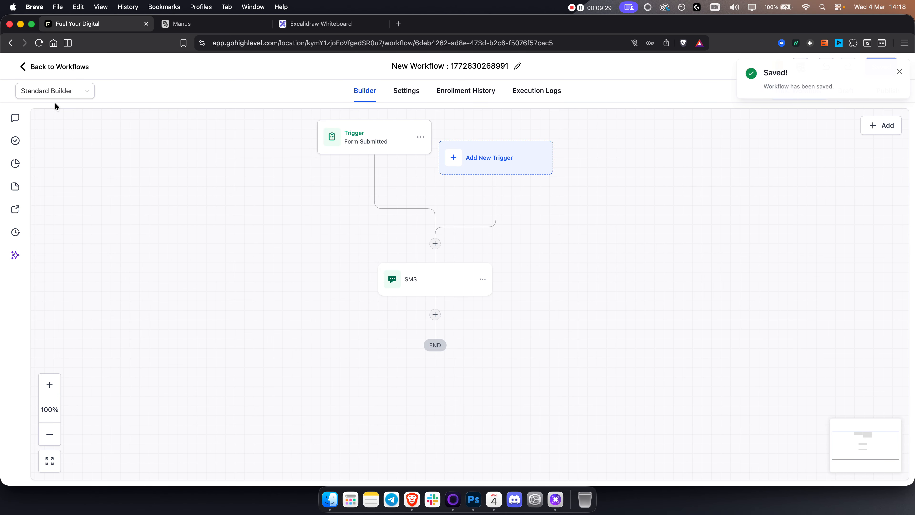
left_click(28, 69)
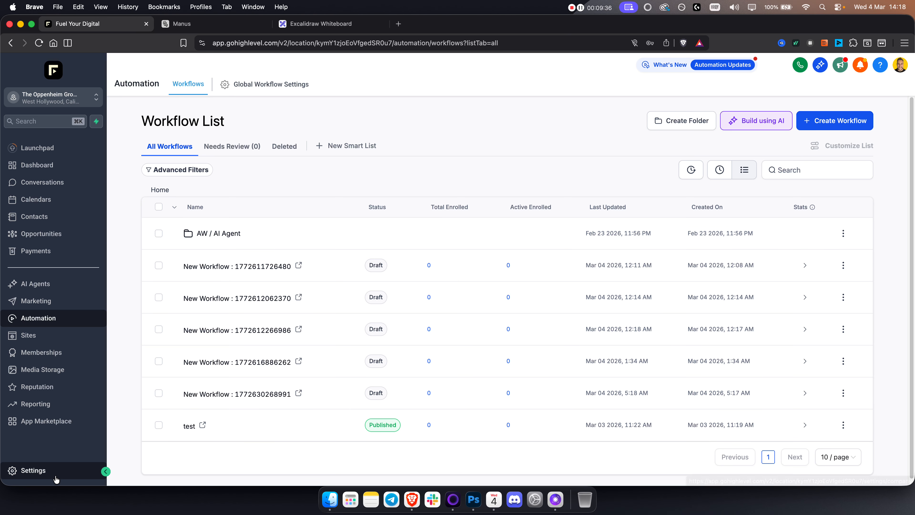
Step: Open the Phone System settings, view the United States numbers offered for purchase, and leave without buying one
left_click(47, 470)
left_click(38, 322)
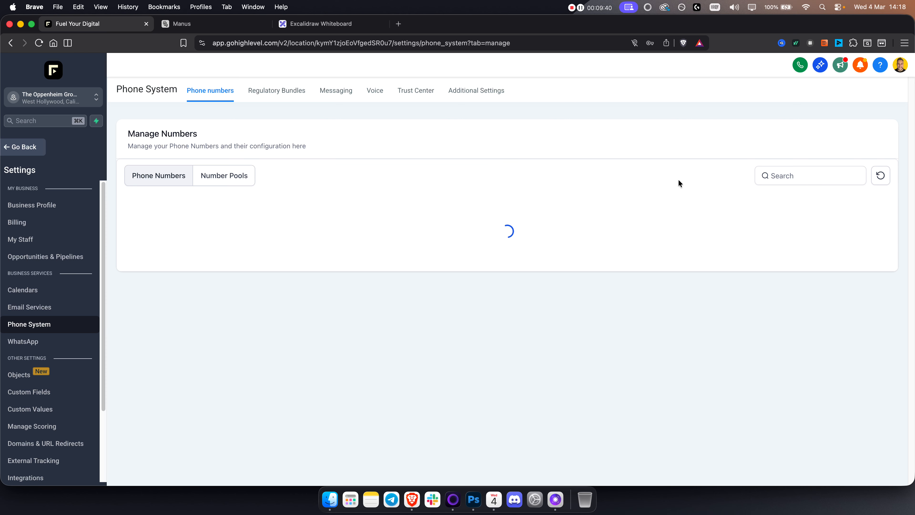
left_click(870, 143)
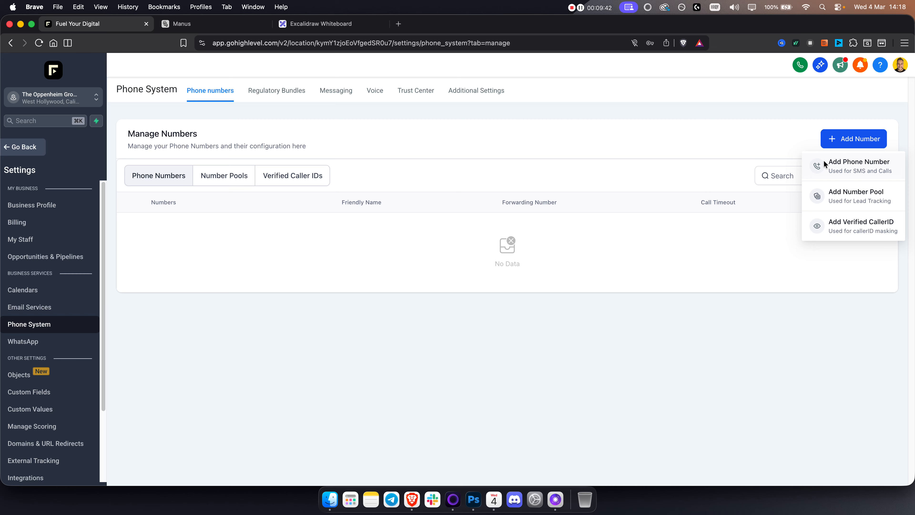
left_click(823, 165)
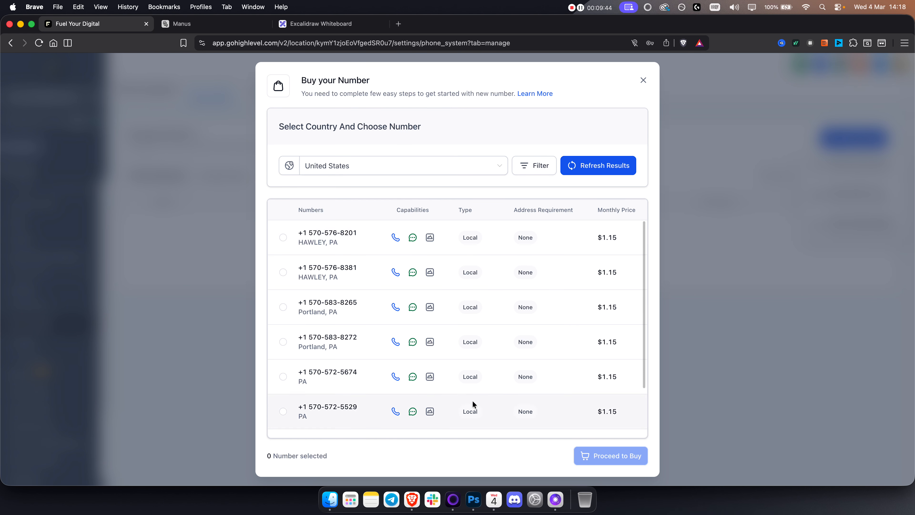
left_click(642, 78)
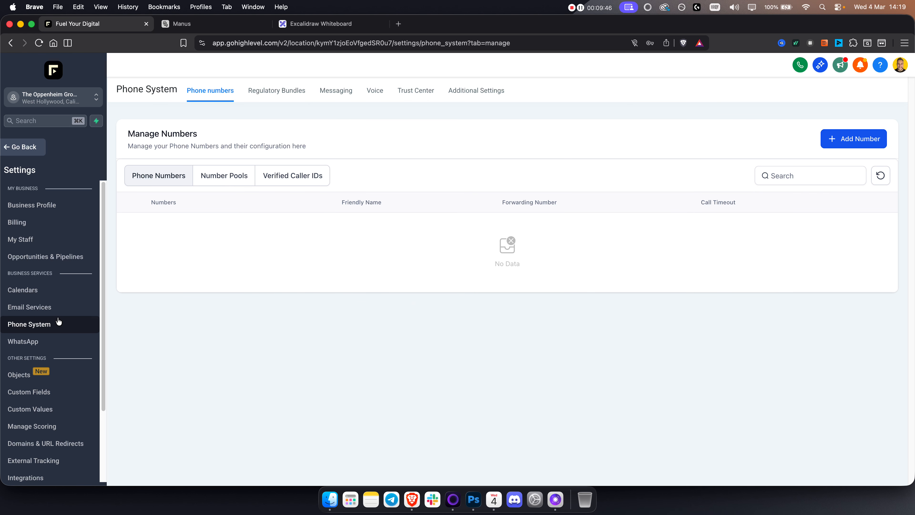
Step: View the form for adding a dedicated sending domain under Email Services, then leave the settings without entering a domain
left_click(50, 308)
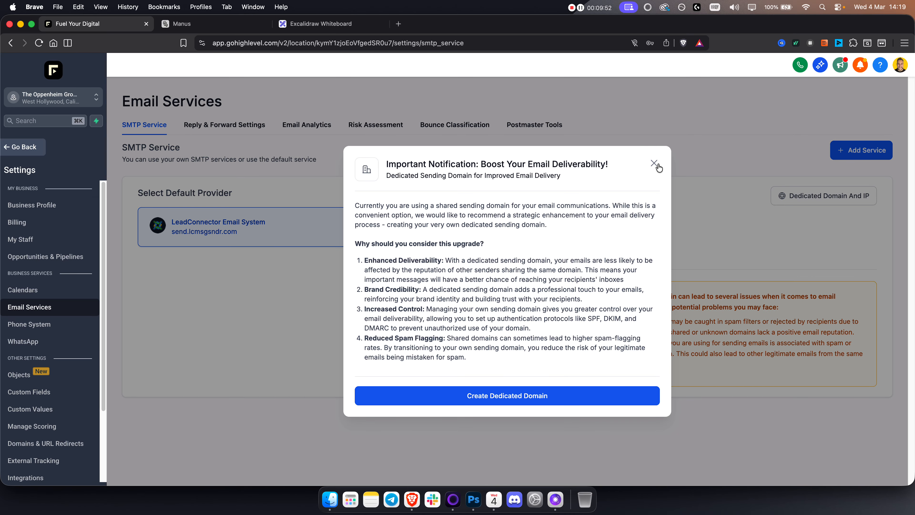
left_click(654, 163)
left_click(839, 198)
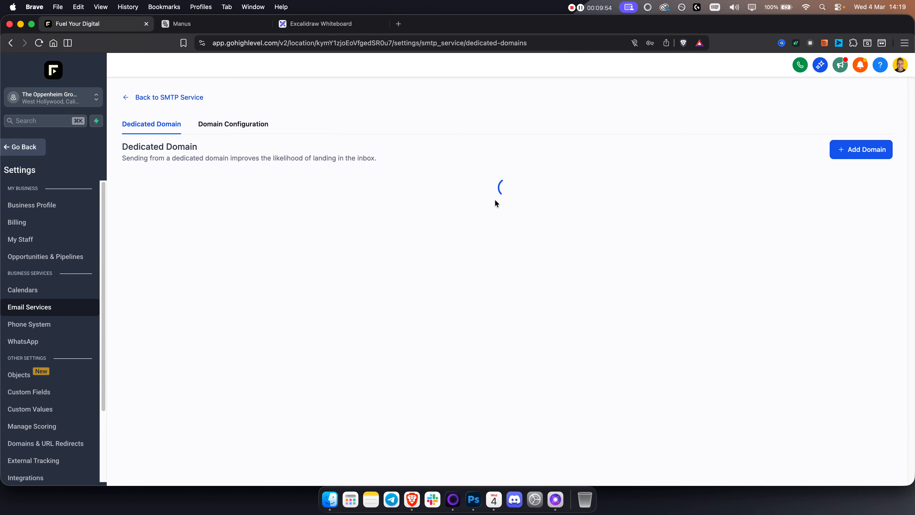
left_click(515, 312)
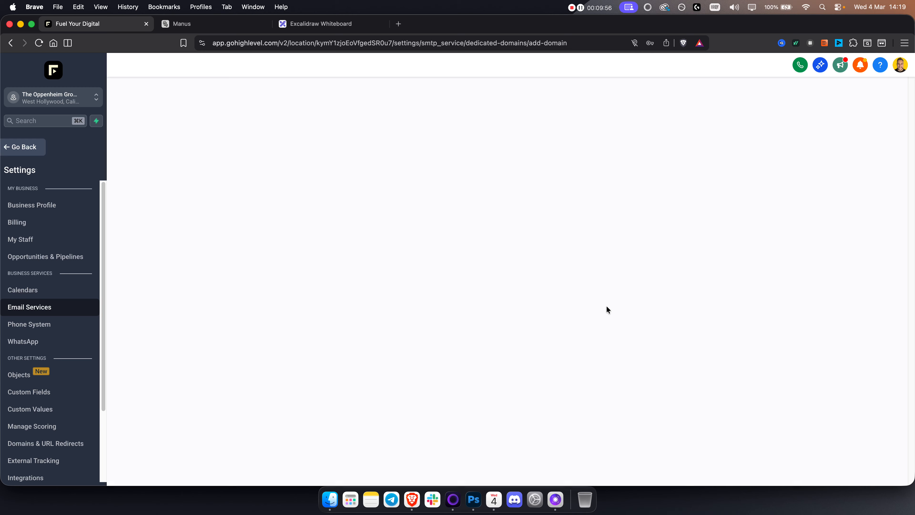
left_click(277, 190)
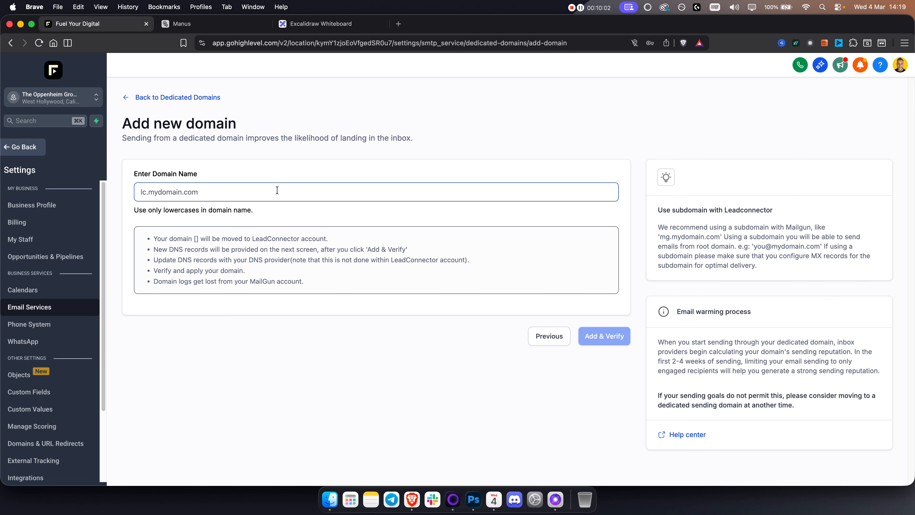
left_click(142, 128)
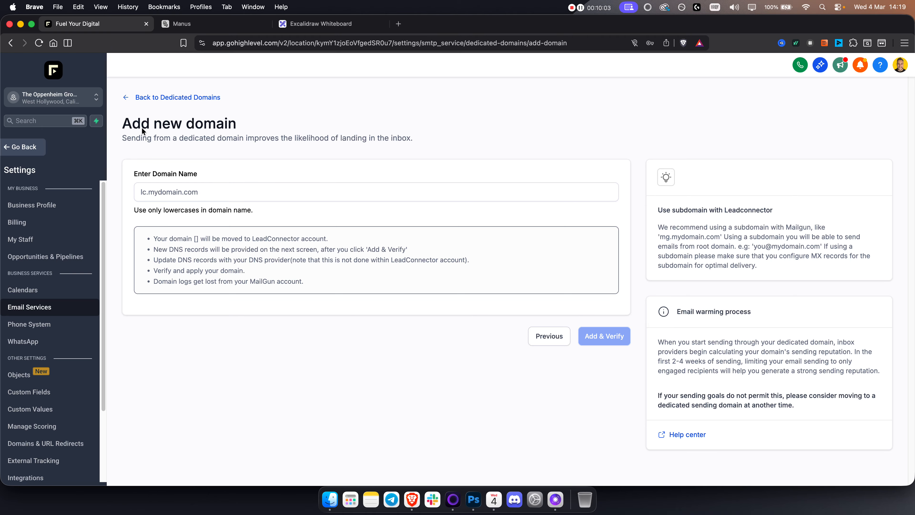
left_click(141, 102)
left_click(29, 148)
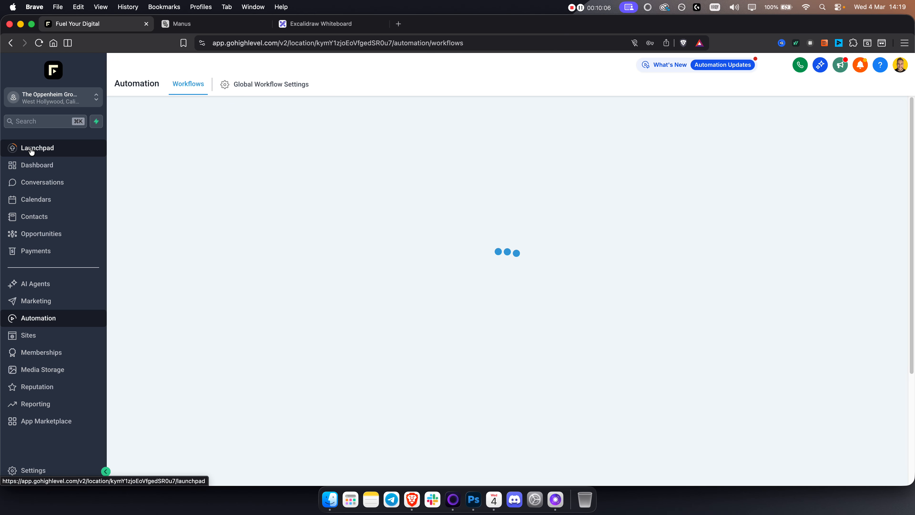
Step: Review the Excalidraw outline and the Manus scraping progress, then return to the GoHighLevel workflow list
left_click(351, 26)
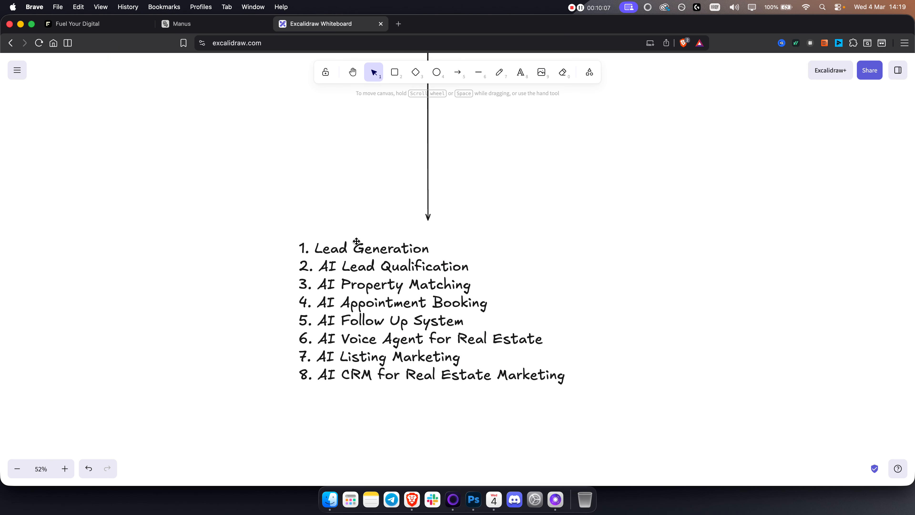
left_click(224, 27)
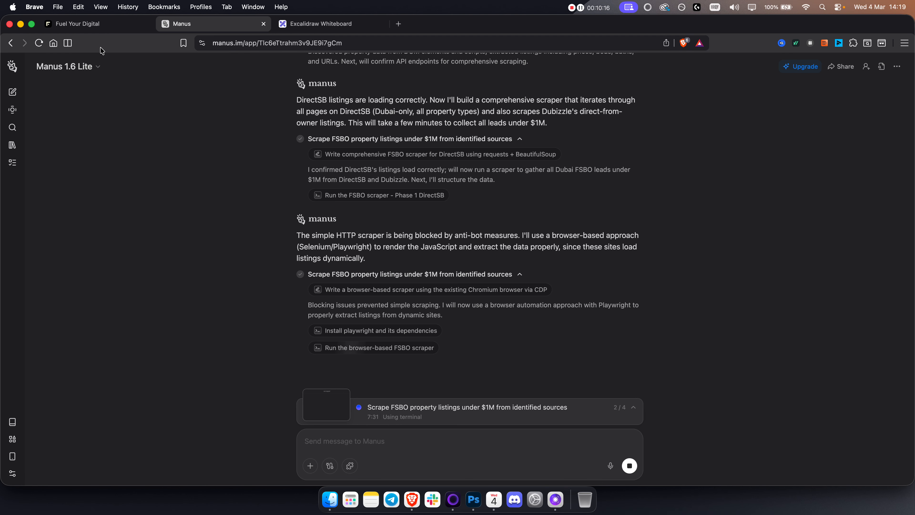
left_click(98, 25)
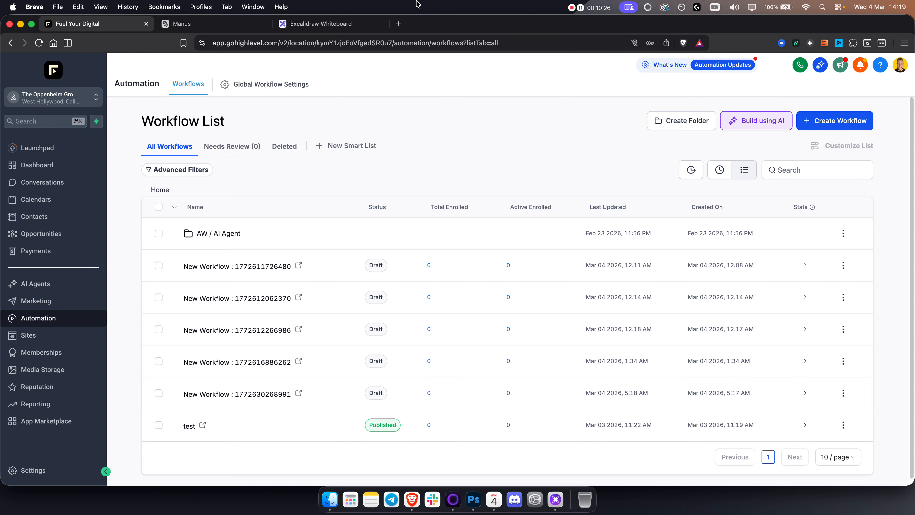
left_click(325, 24)
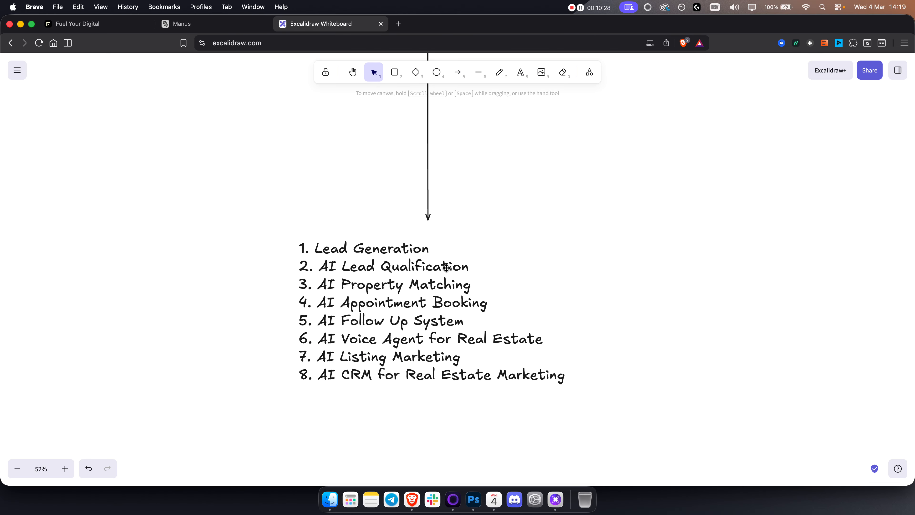
left_click(85, 24)
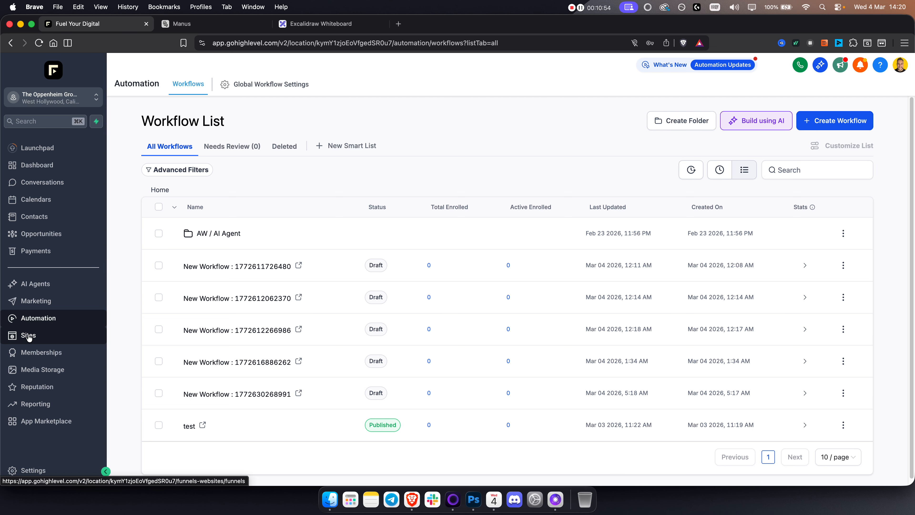
Step: Open the AI Agents section and view the Voice AI agent list
left_click(32, 288)
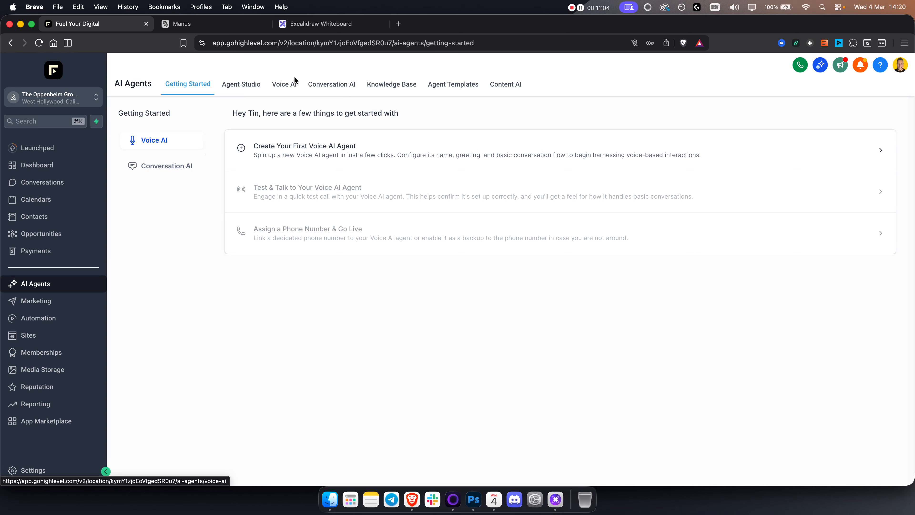
left_click(284, 85)
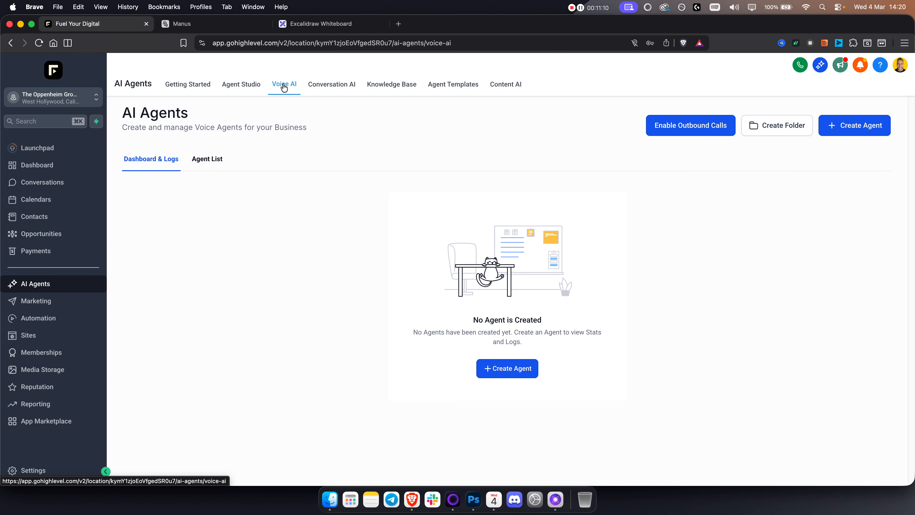
left_click(211, 158)
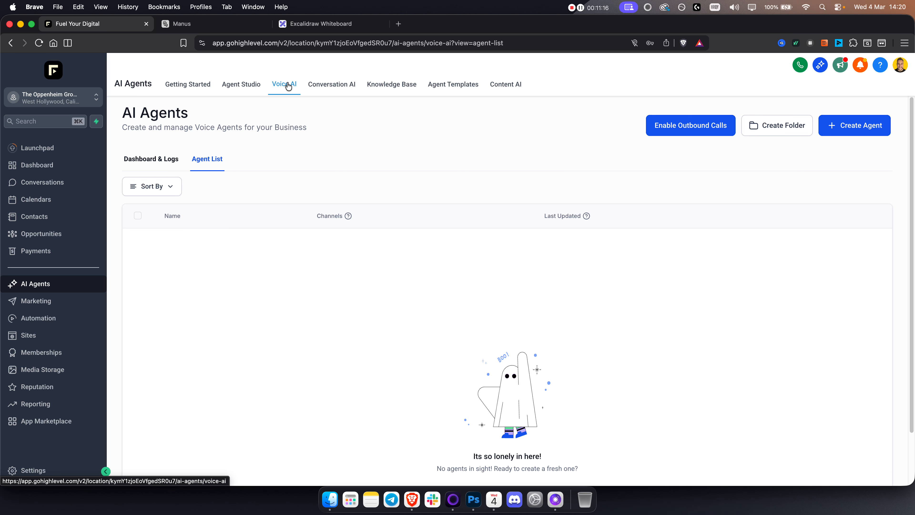
Step: Create a Conversation AI bot through Guided Form Setup with the Appointment booking type
left_click(328, 86)
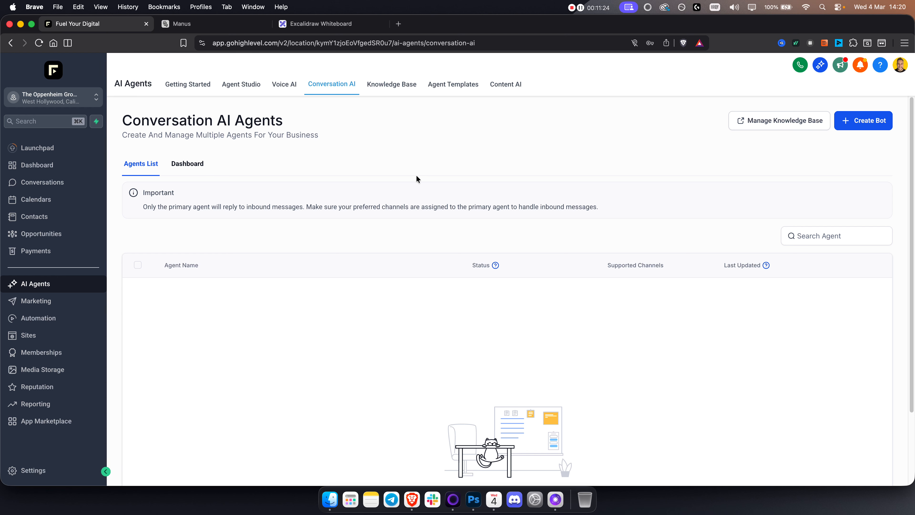
left_click(862, 126)
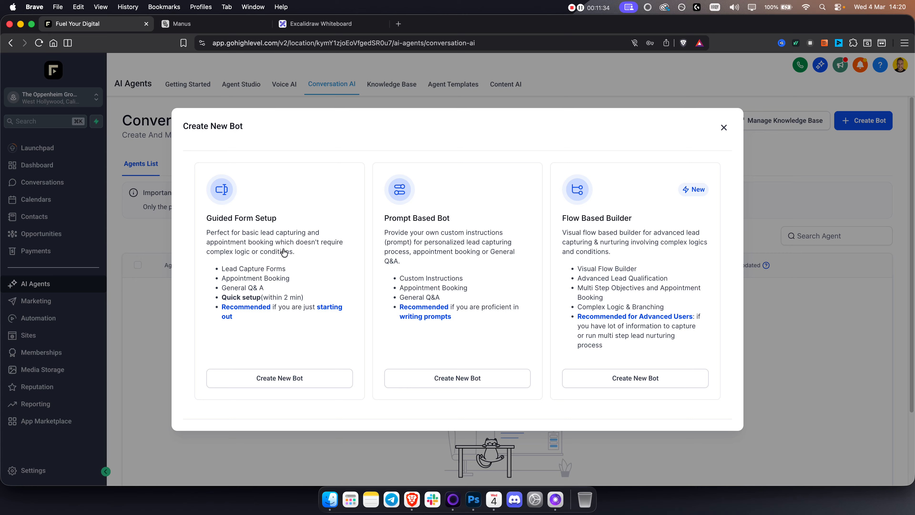
left_click(297, 382)
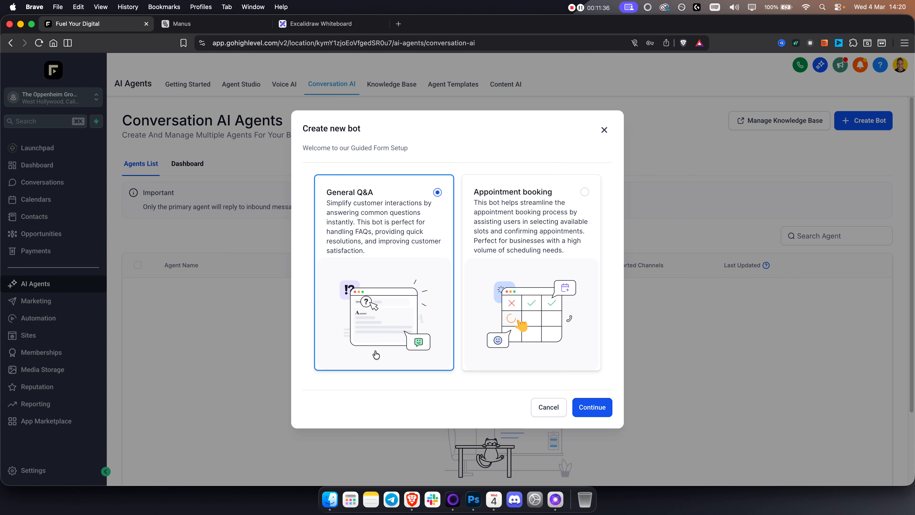
left_click(501, 196)
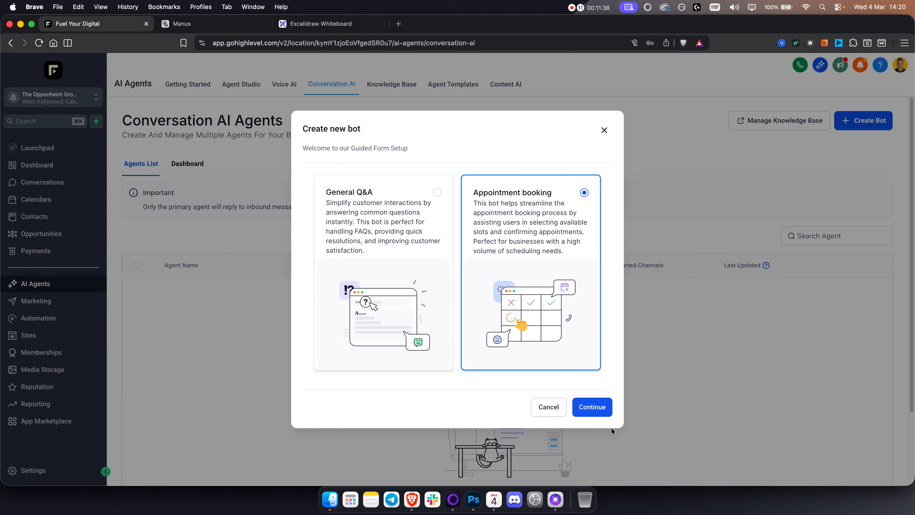
left_click(594, 410)
Step: Enter "Dubai Real Estate" as the brand name in the bot's basic brand info
scroll(273, 258, "down", 3)
left_click(273, 261)
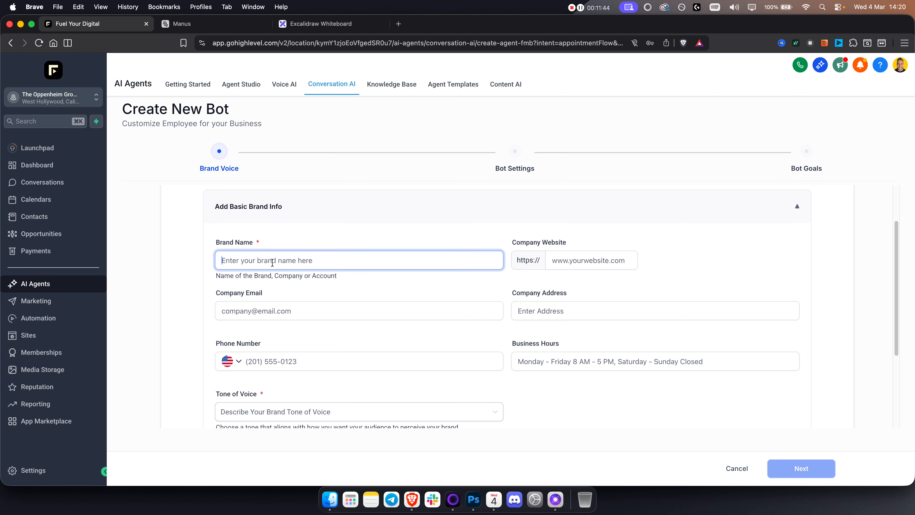
type("D")
key("Caps_Lock")
type("ubai Real Estate")
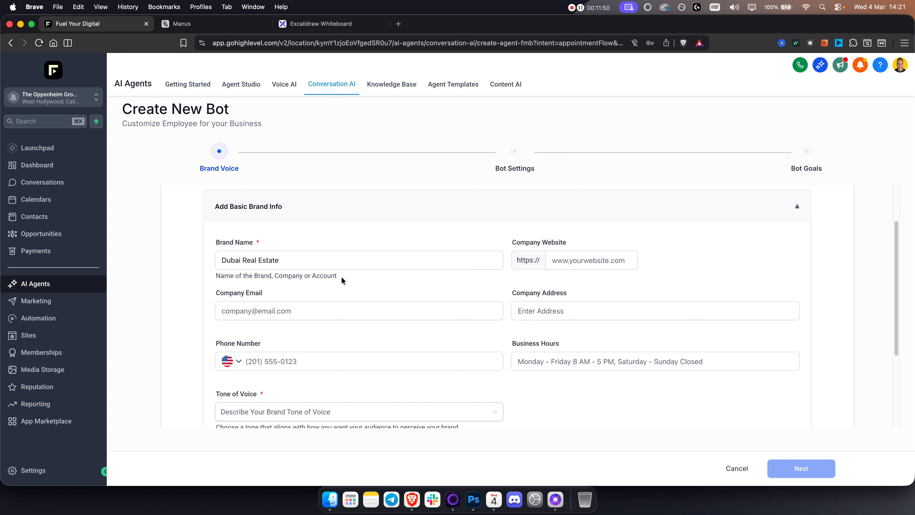
triple_click(302, 263)
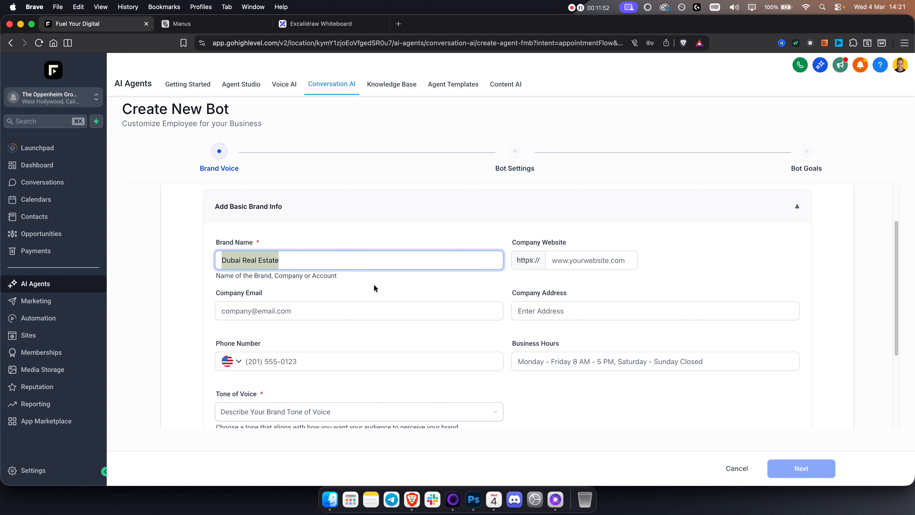
left_click_drag(220, 244, 260, 244)
left_click(302, 262)
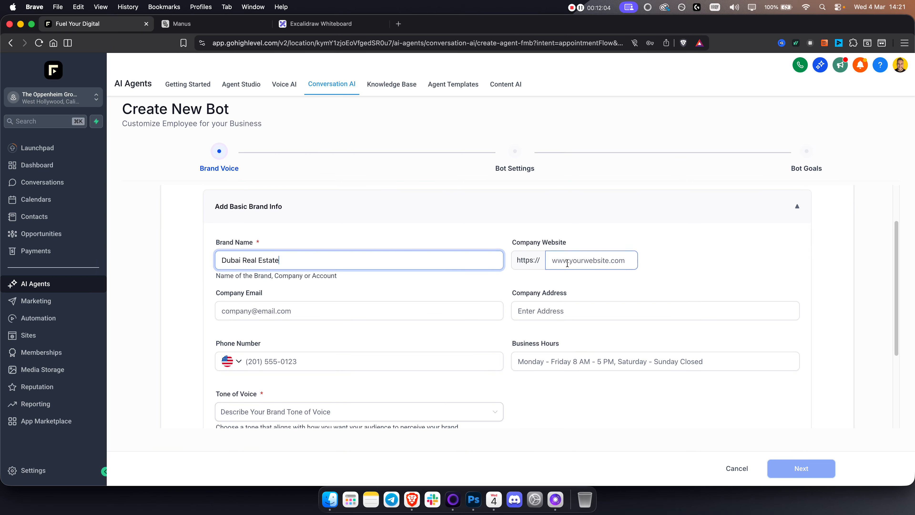
Step: Search Google for "oppenheim group" in a new browser tab and open the ogroup.com website
left_click(402, 26)
left_click(57, 45)
type("opp")
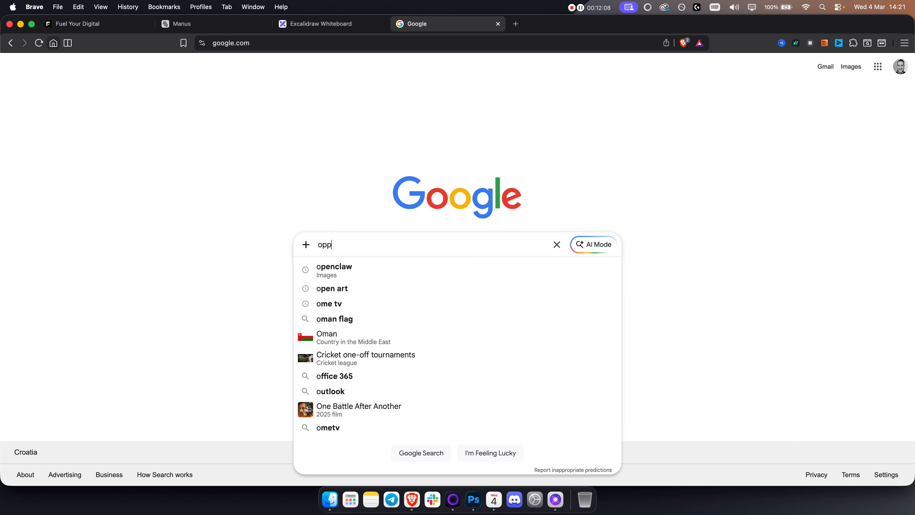
type("enheim group")
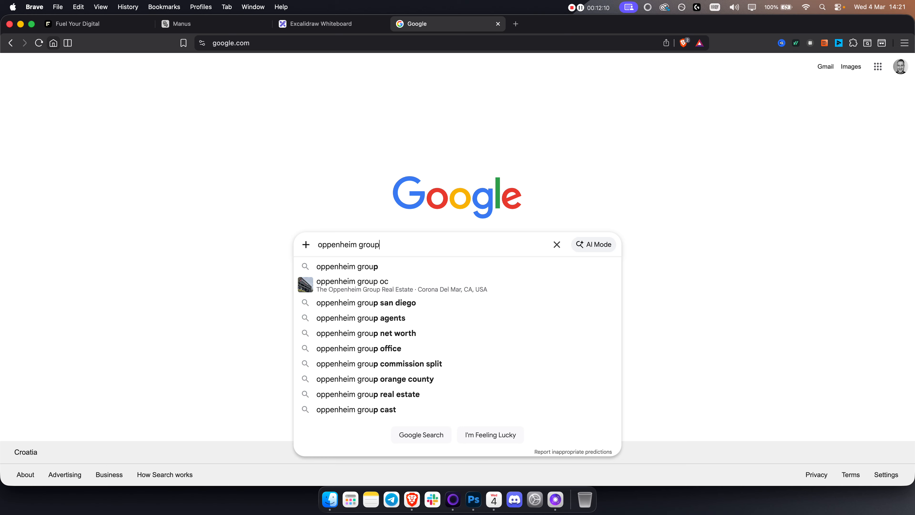
key("Return")
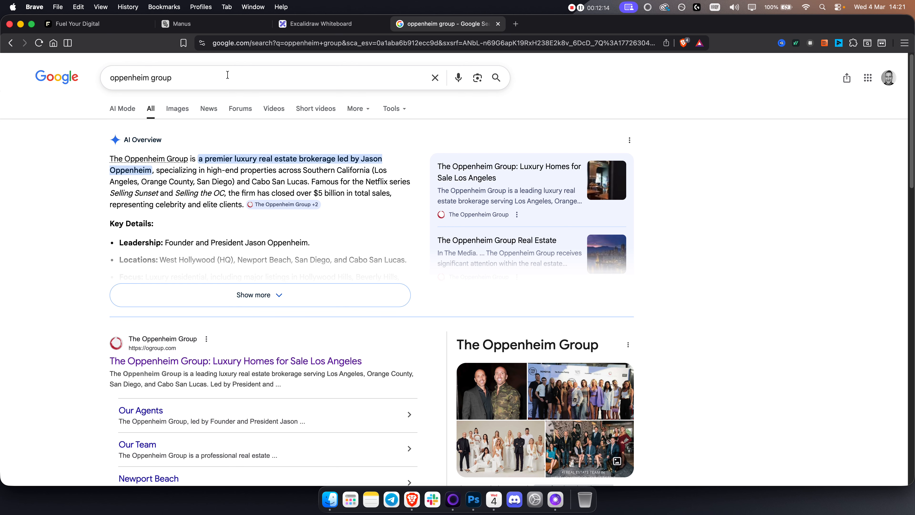
left_click(266, 364)
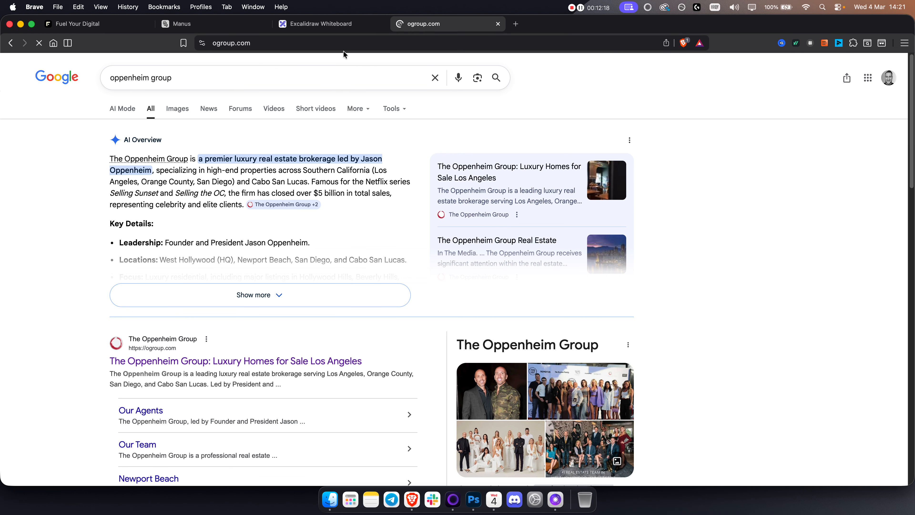
left_click(115, 26)
left_click(590, 260)
type("https://ogroup.com/")
Step: Fill in the company's contact e-mail and enter Dubai as the company address
left_click(288, 308)
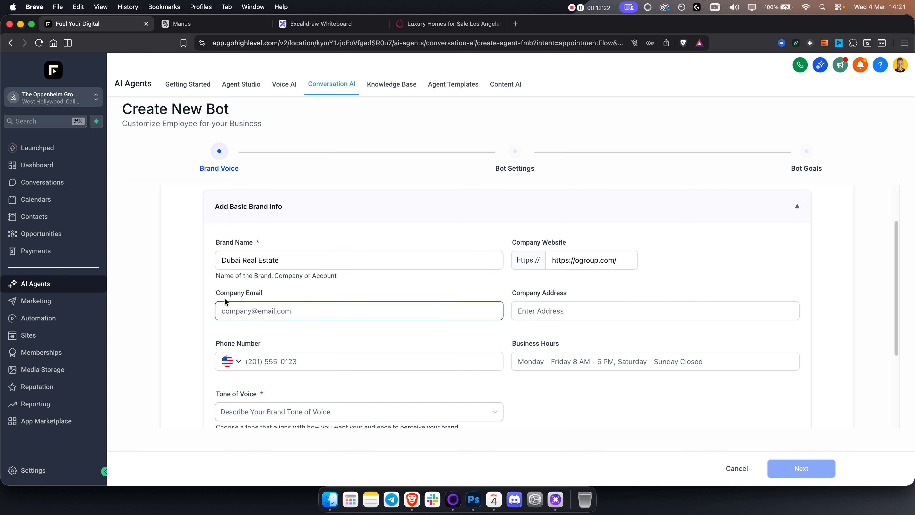
left_click(249, 309)
type("c")
left_click(317, 331)
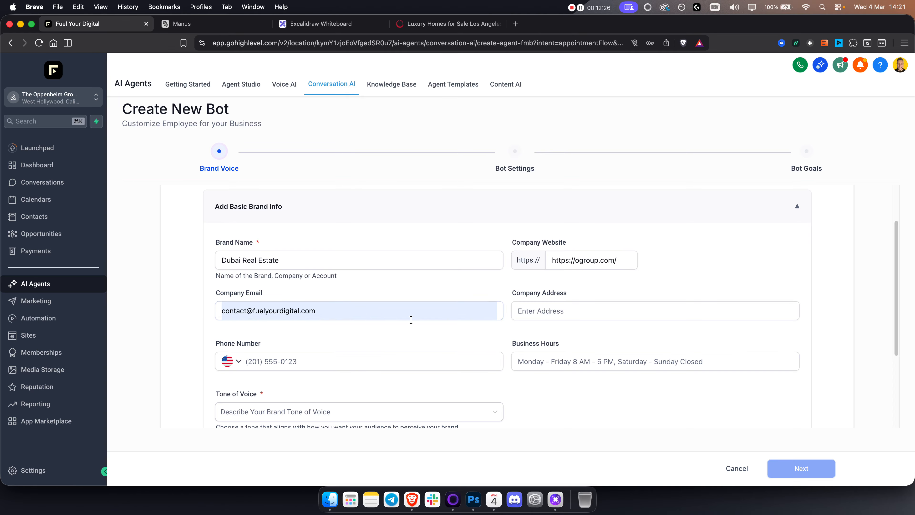
left_click(567, 310)
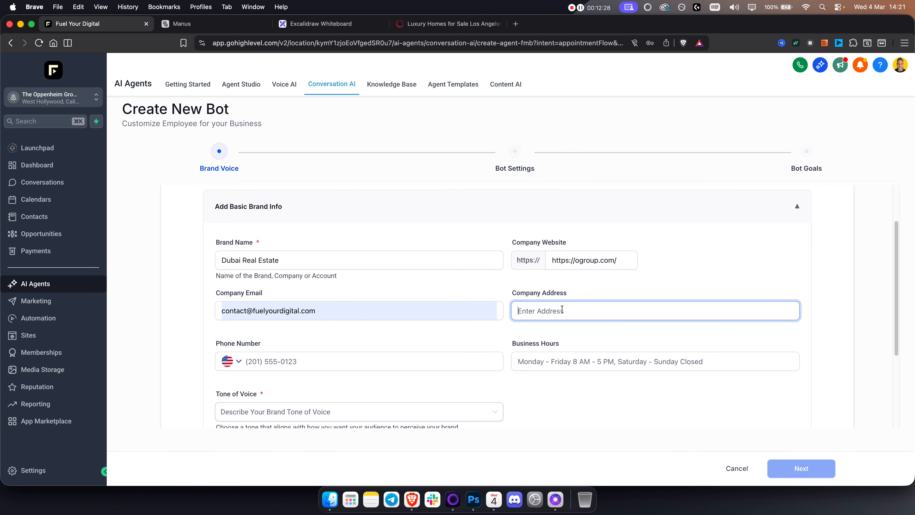
type("D")
left_click(514, 333)
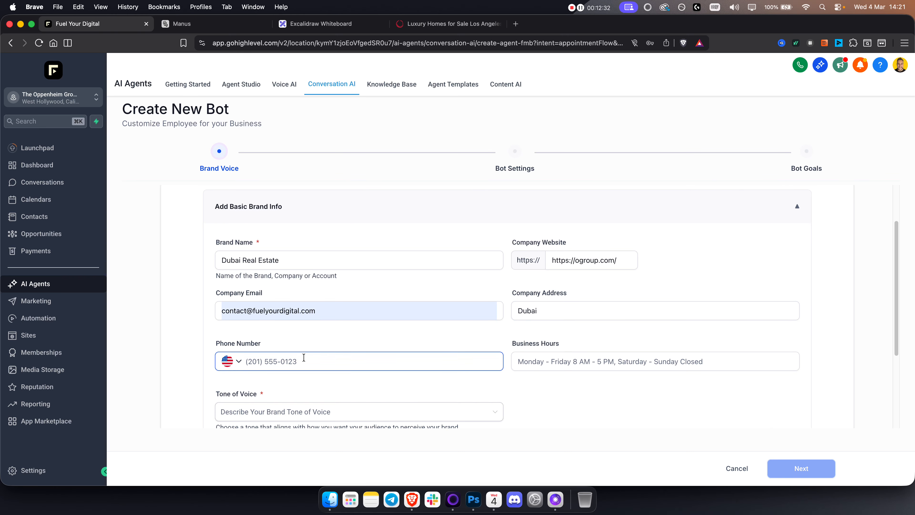
Step: Leave the phone number and business hours empty and set the brand's tone of voice to Confident
scroll(327, 354, "down", 3)
left_click(280, 283)
scroll(281, 284, "up", 1)
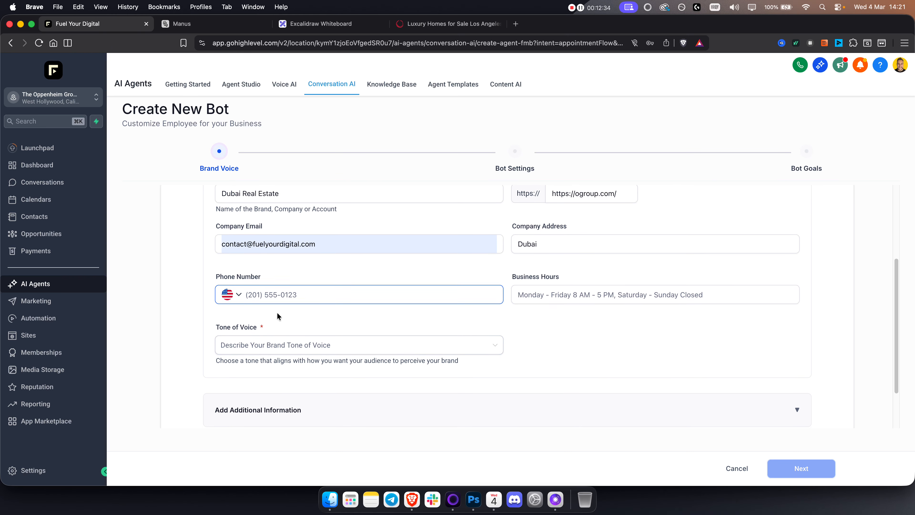
left_click(558, 296)
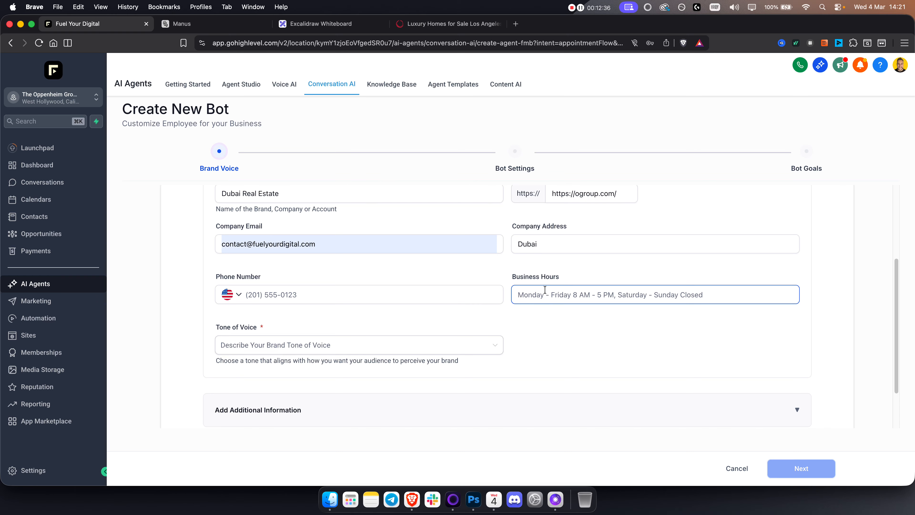
left_click(265, 346)
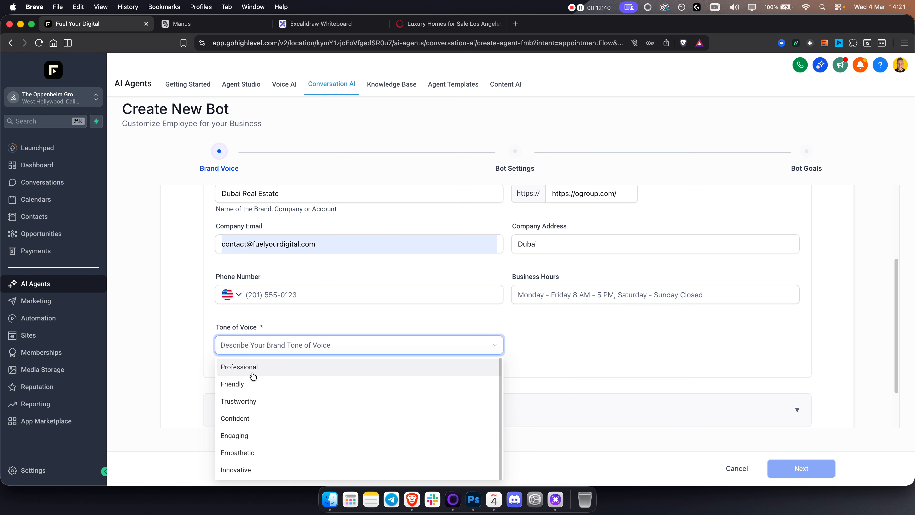
left_click(248, 418)
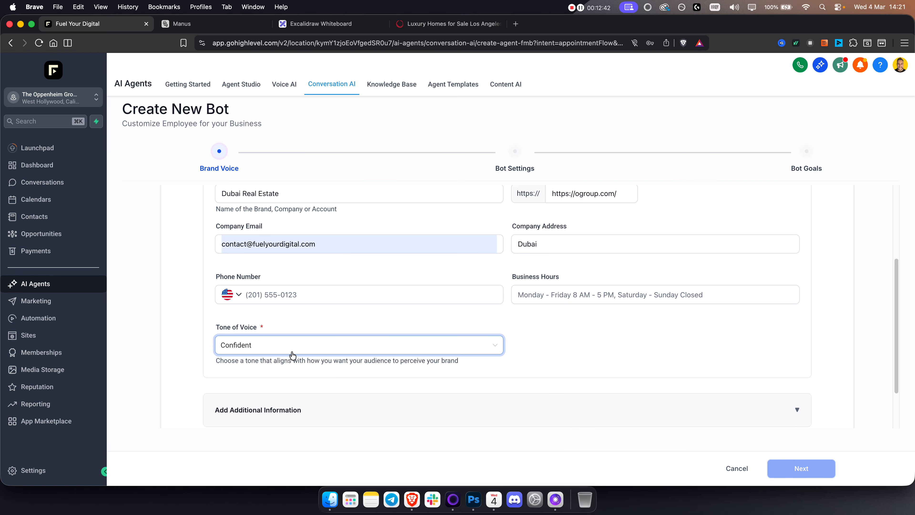
Step: Expand the bot's additional brand information section and look through its fields
scroll(360, 349, "down", 2)
left_click(658, 342)
scroll(540, 335, "down", 3)
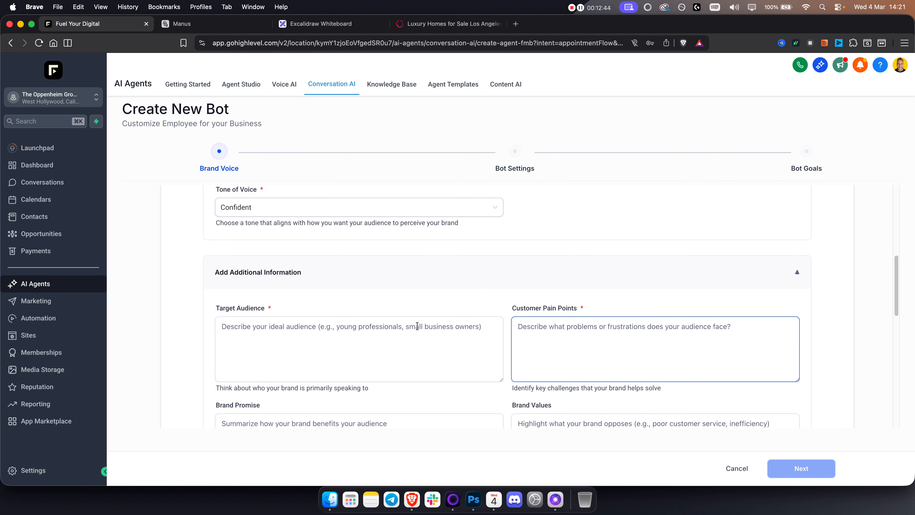
scroll(417, 326, "down", 3)
left_click(298, 265)
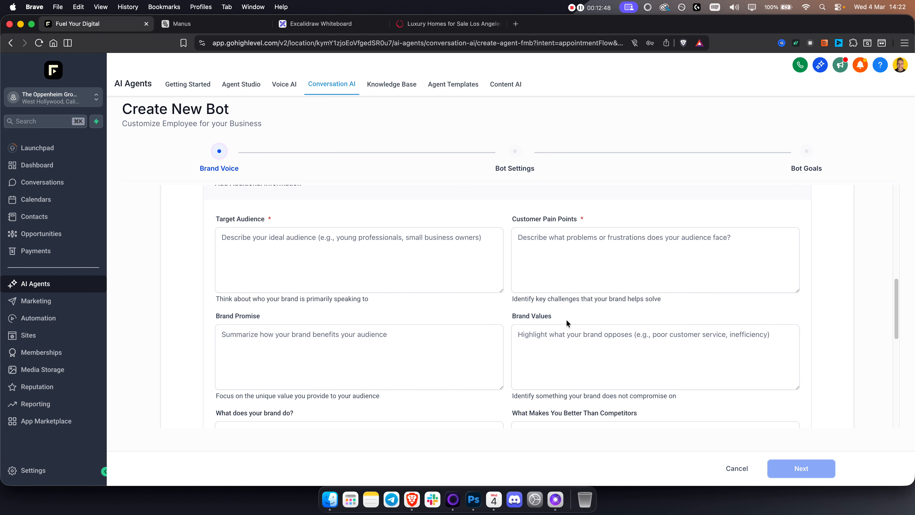
scroll(567, 322, "down", 1)
scroll(563, 319, "up", 1)
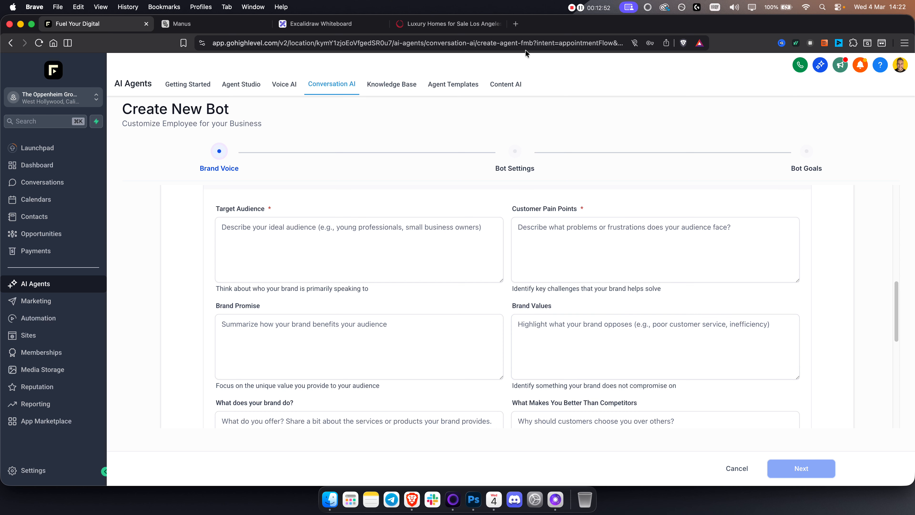
Step: Open ChatGPT in a new browser tab and attach a screenshot of the bot form's additional information fields
left_click(517, 24)
type("chat")
key("Return")
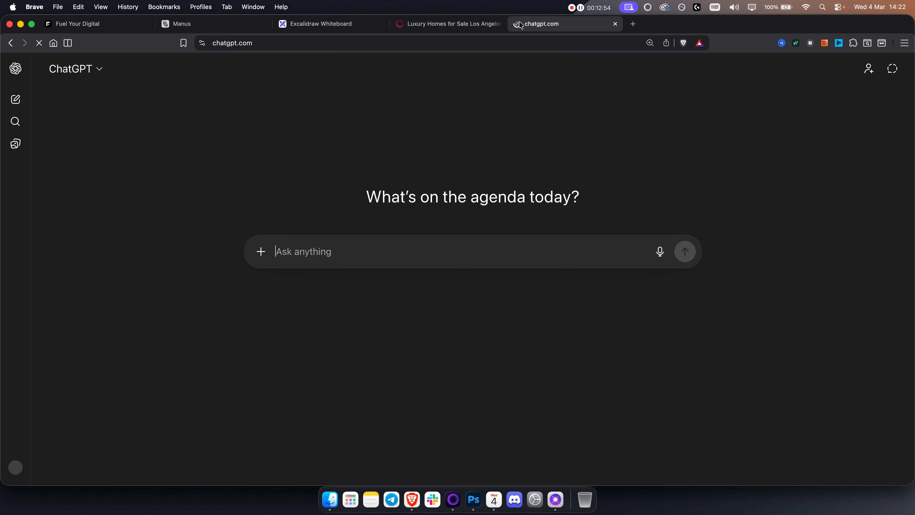
left_click(86, 26)
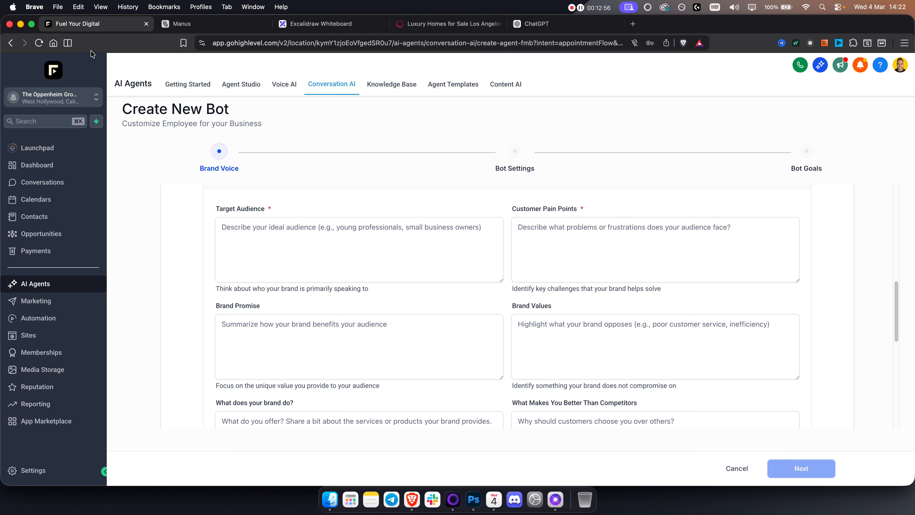
key("super+shift+4")
left_click_drag(210, 196, 822, 425)
left_click(576, 24)
left_click_drag(841, 478, 319, 348)
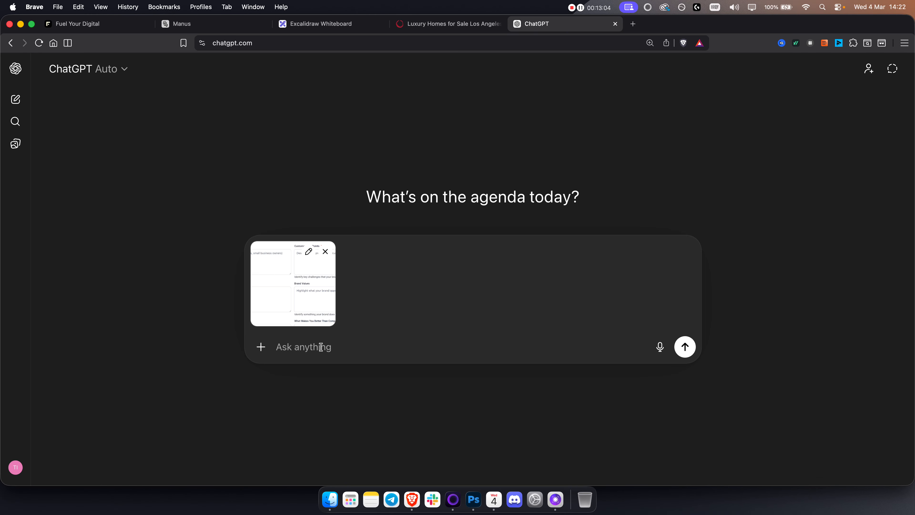
type("give me answers for each ba")
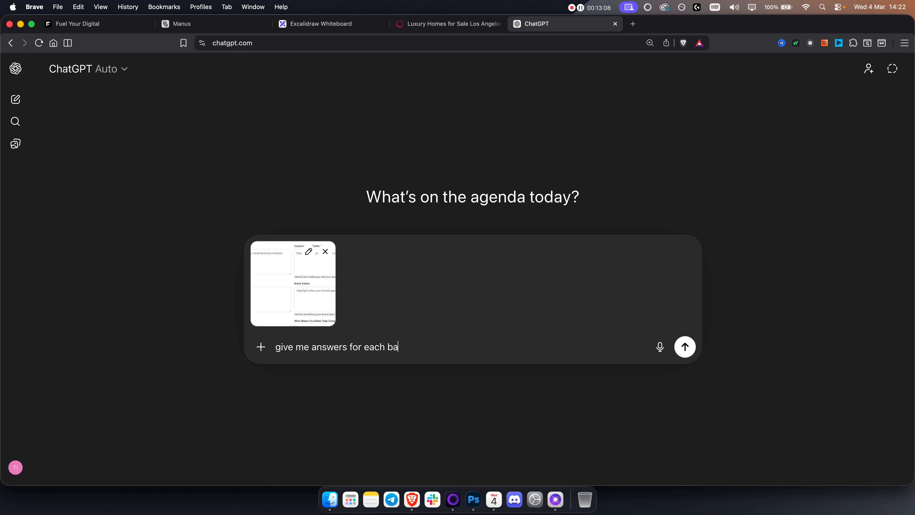
type("sed on my websirte:")
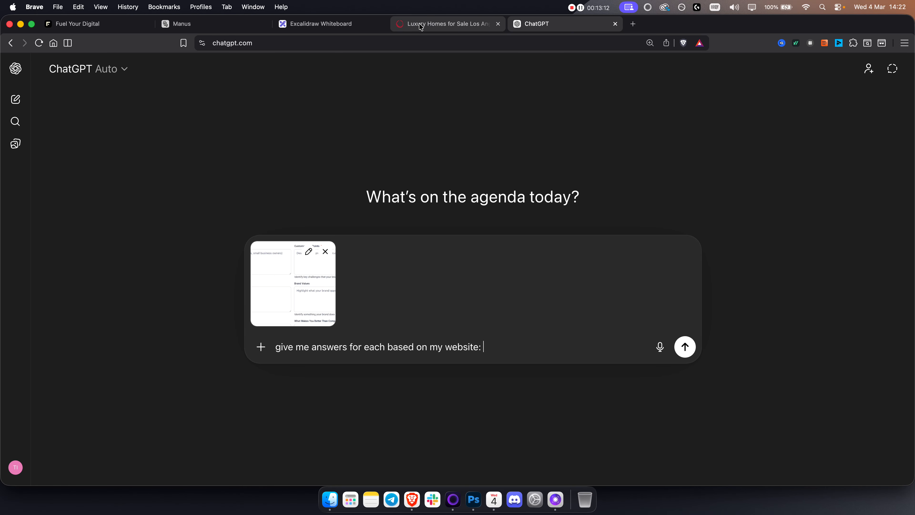
left_click(447, 24)
left_click(501, 42)
key("super+c")
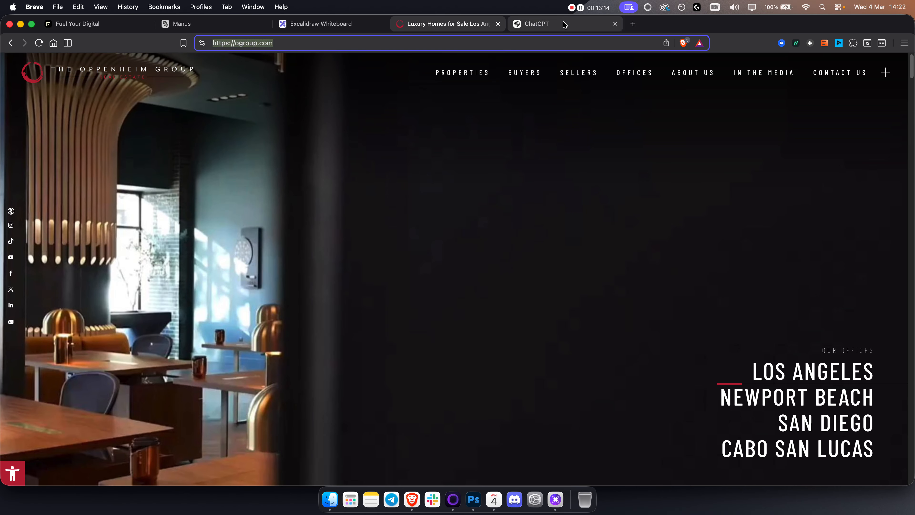
left_click(536, 24)
key("super+v")
key("Return")
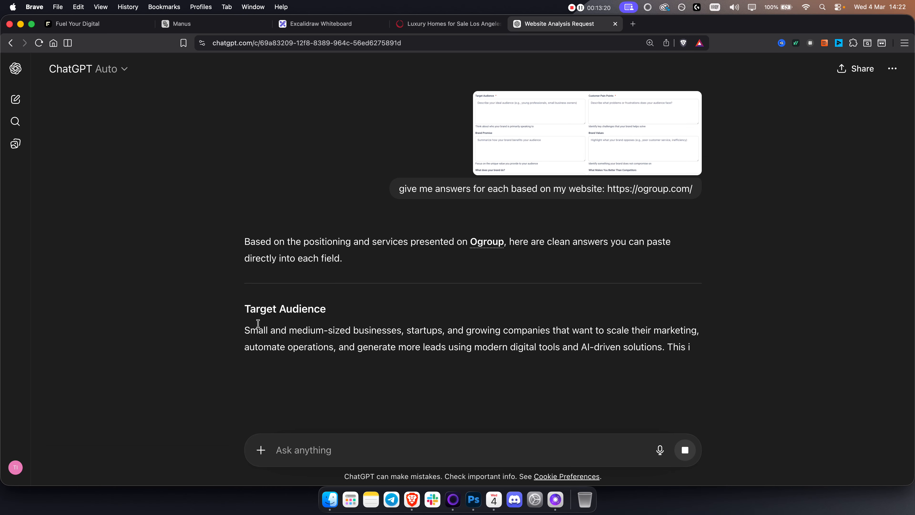
Step: Copy ChatGPT's Target Audience answer into the matching field of the GoHighLevel bot form
scroll(252, 285, "down", 4)
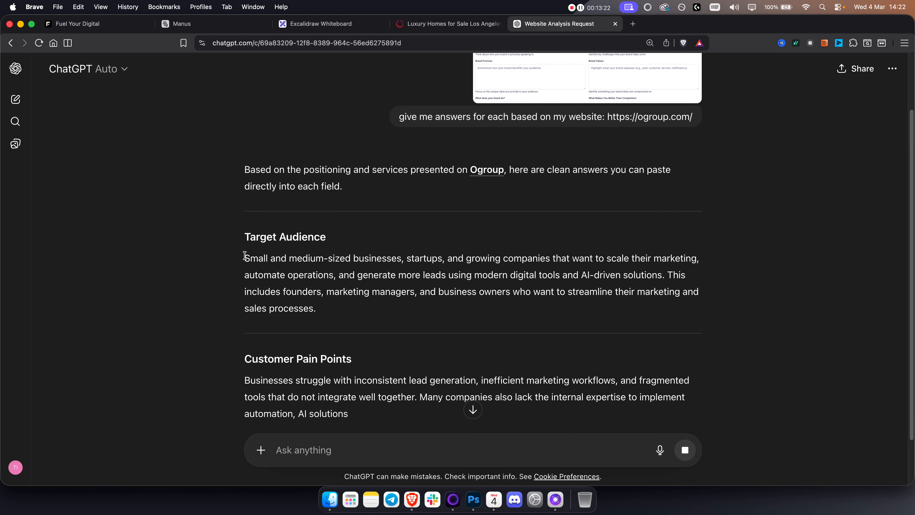
left_click_drag(245, 258, 324, 309)
left_click_drag(126, 19, 450, 24)
left_click(326, 241)
key("super+v")
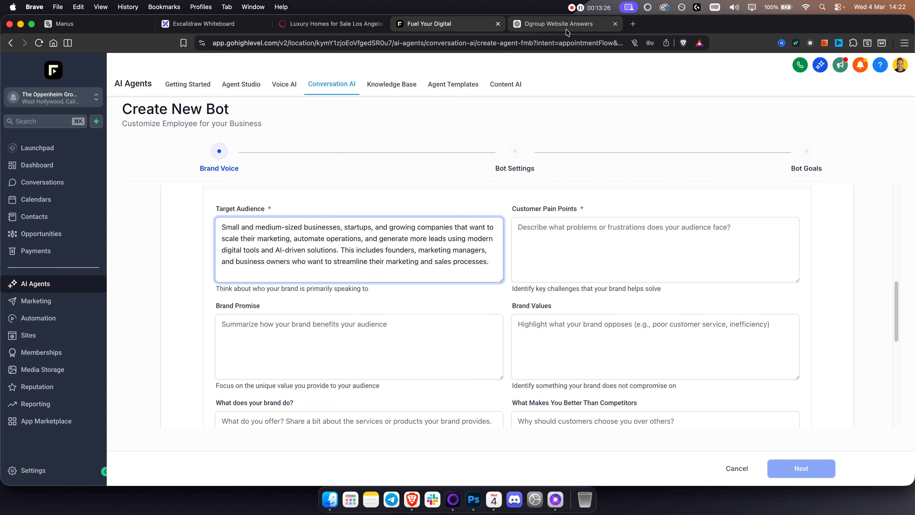
Step: Copy ChatGPT's Customer Pain Points answer into the matching field of the bot form
left_click(558, 23)
scroll(339, 302, "down", 5)
left_click(251, 189)
left_click_drag(251, 189, 519, 241)
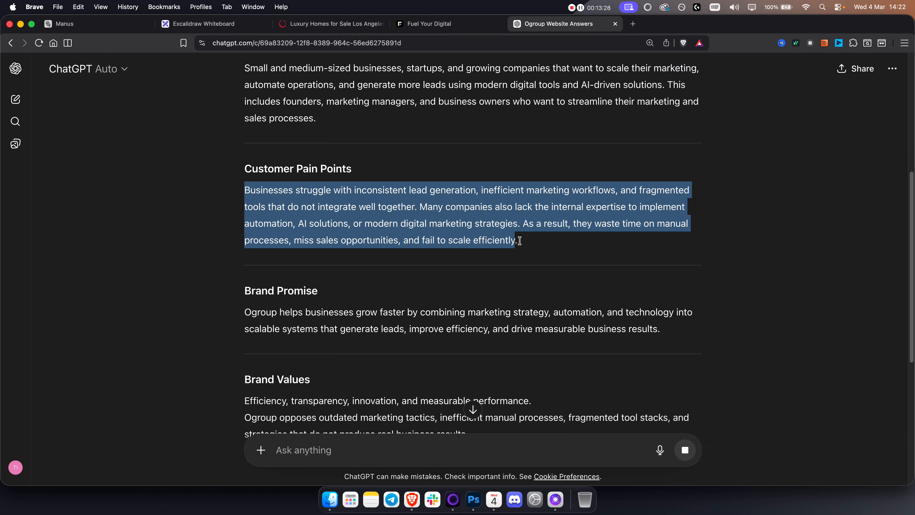
left_click(439, 29)
left_click(578, 252)
key("super+v")
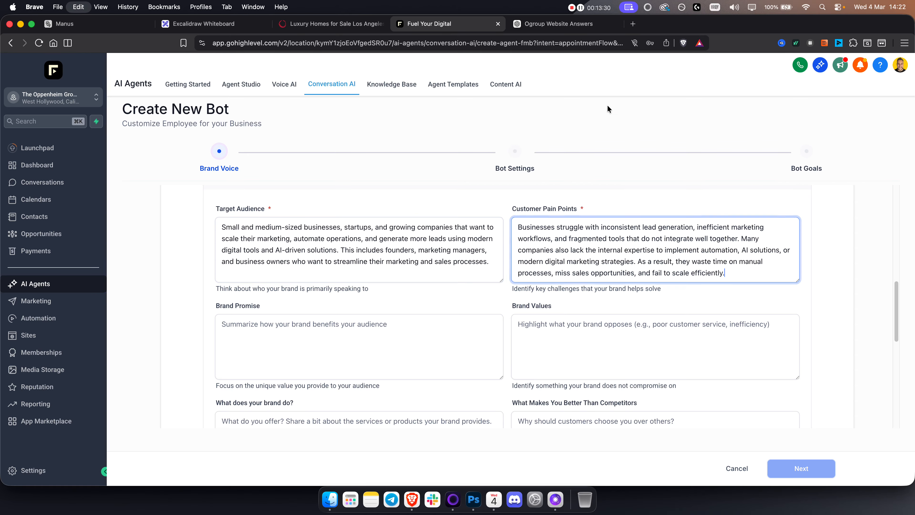
Step: Copy ChatGPT's Brand Promise answer into the matching field of the bot form
left_click(584, 24)
left_click_drag(243, 314, 666, 329)
left_click(431, 24)
left_click(319, 347)
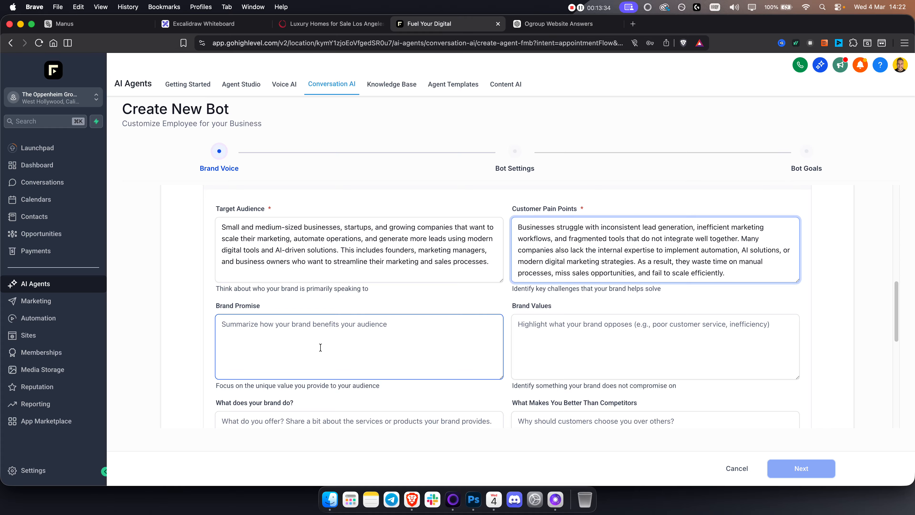
key("super+v")
Step: Copy ChatGPT's Brand Values answer into the matching field of the bot form
left_click(558, 23)
scroll(306, 293, "down", 3)
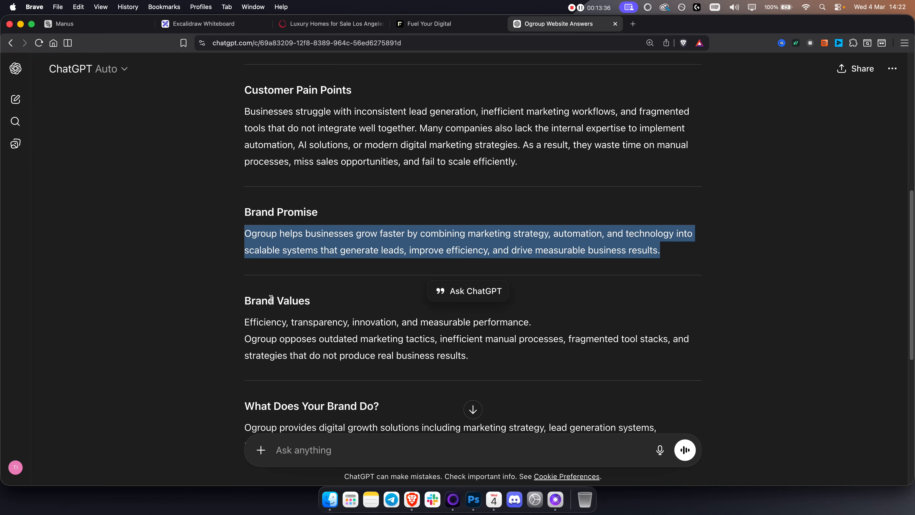
left_click_drag(242, 324, 496, 351)
key("super+c")
left_click(456, 23)
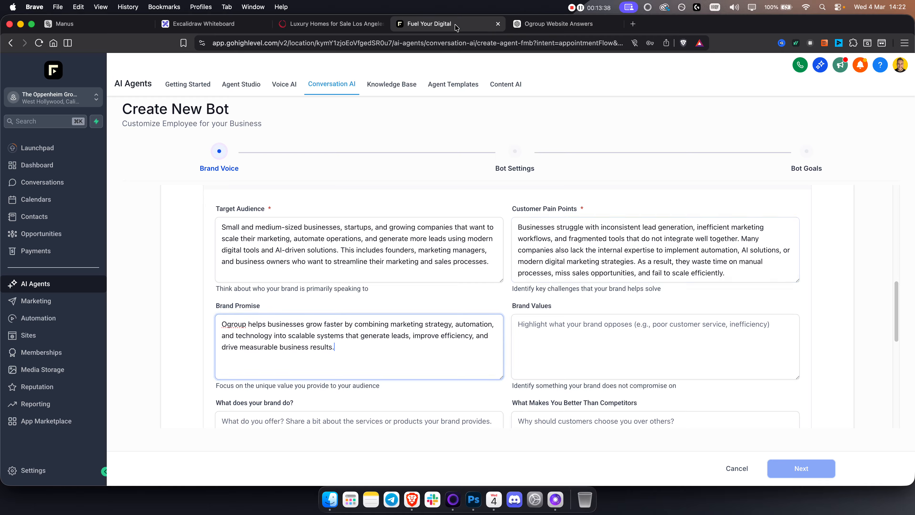
left_click(566, 320)
key("super+v")
Step: Change the brand name in the basic brand info to Ogroup, matching the brand promise text
left_click(221, 324)
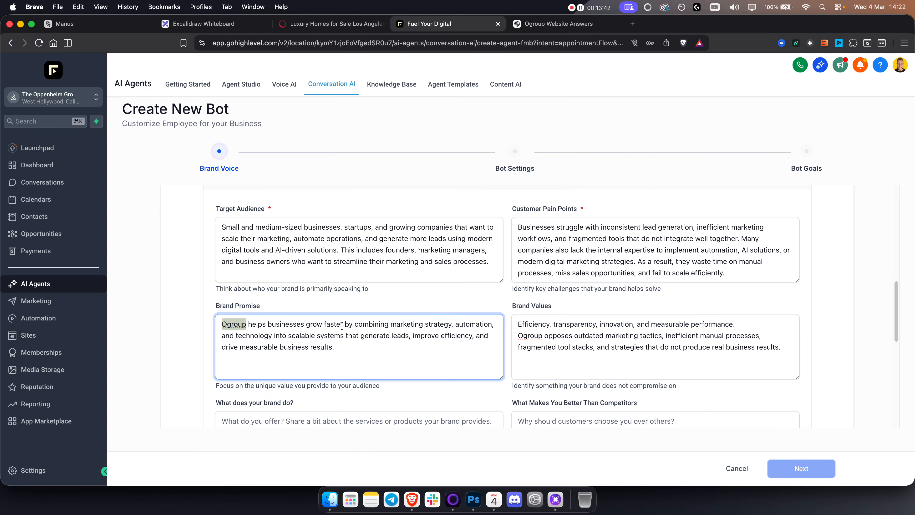
scroll(287, 306, "up", 10)
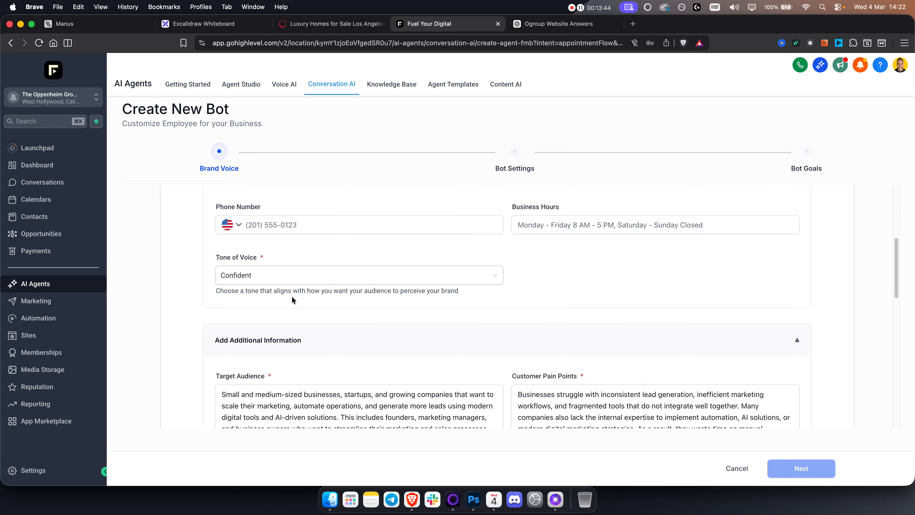
left_click_drag(290, 267, 194, 264)
type("Ogroup")
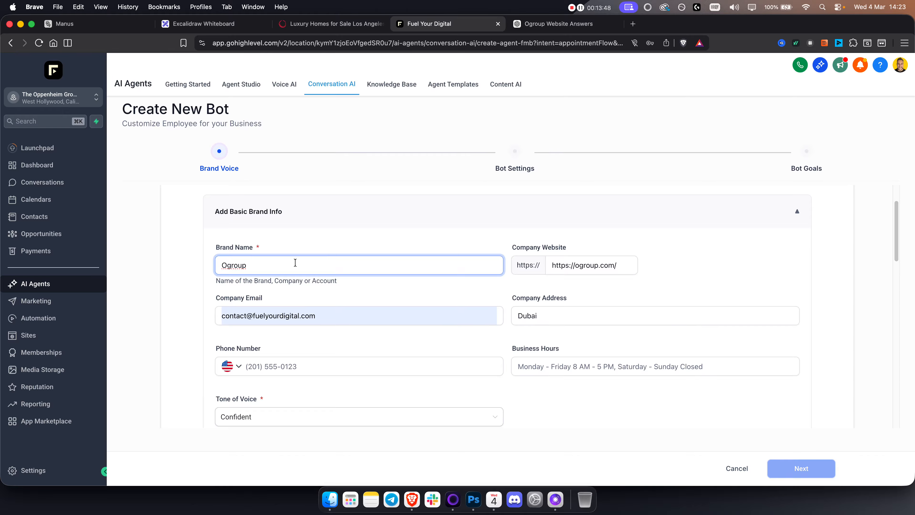
Step: Copy ChatGPT's "What Does Your Brand Do?" answer into the matching field of the bot form
scroll(295, 262, "down", 10)
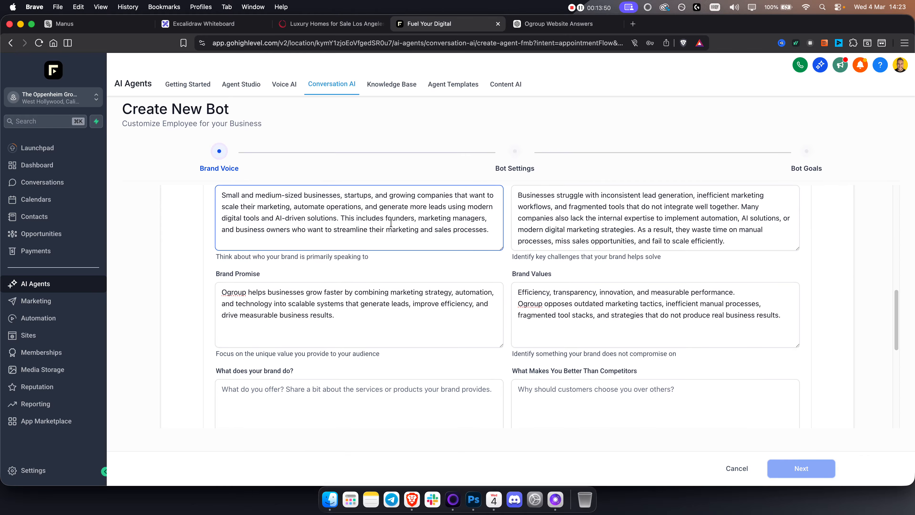
scroll(571, 195, "down", 2)
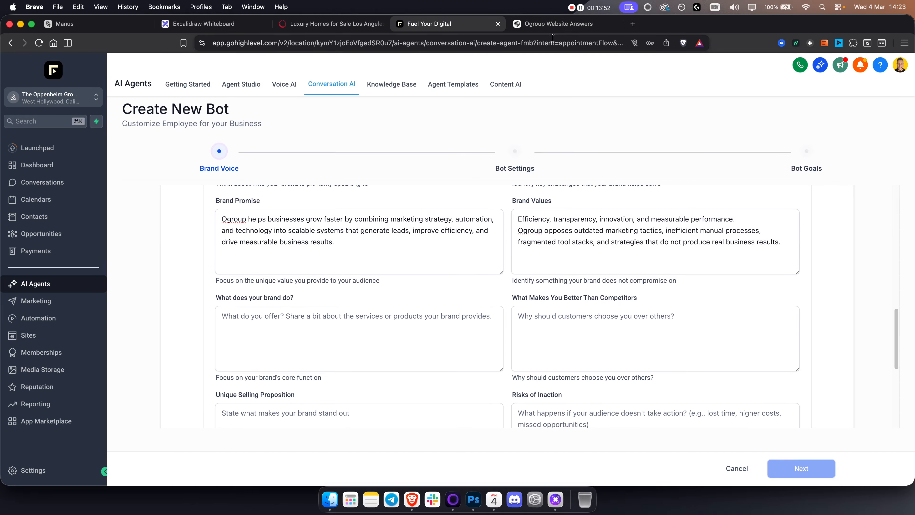
left_click(558, 23)
scroll(306, 289, "down", 1)
double_click(259, 344)
triple_click(259, 352)
key("super+c")
left_click(446, 24)
left_click(353, 347)
key("super+v")
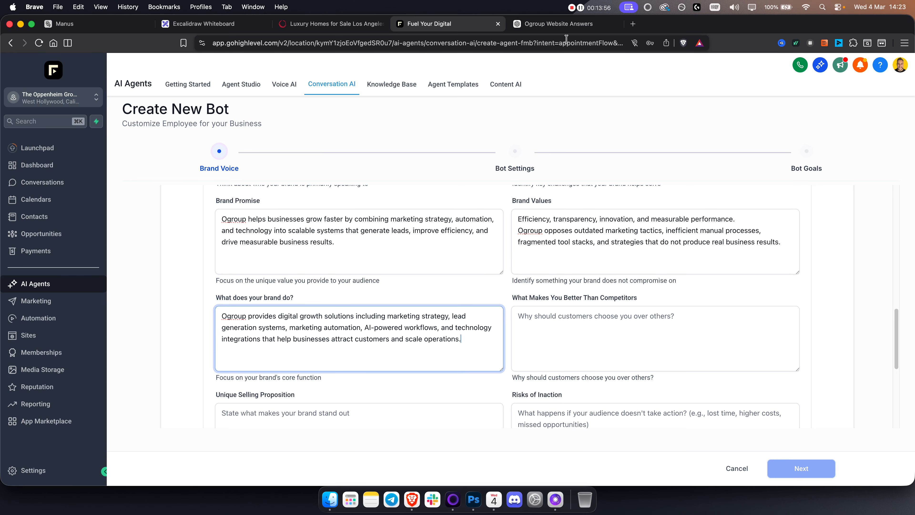
Step: Copy ChatGPT's "What Makes You Better Than Competitors" answer into the matching field of the bot form
left_click(559, 23)
scroll(345, 274, "down", 5)
triple_click(349, 288)
key("super+c")
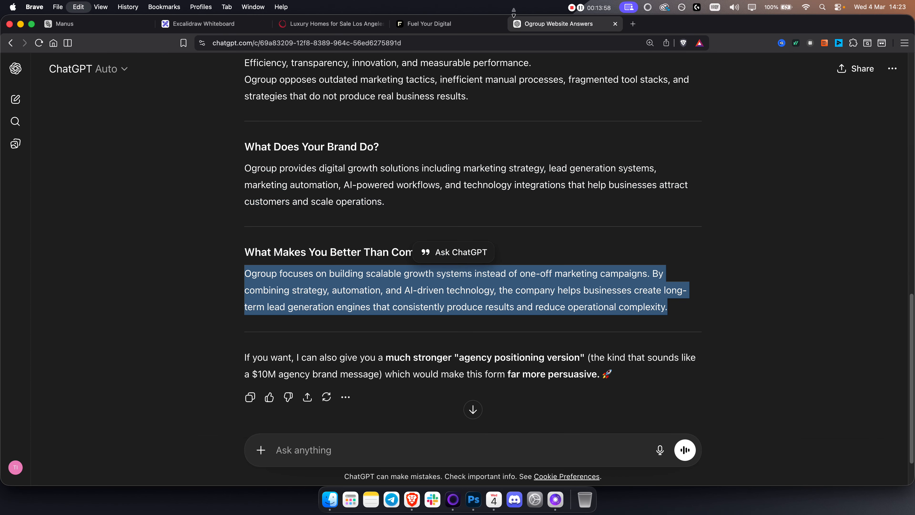
left_click(429, 23)
left_click(594, 343)
key("super+v")
Step: Capture a screenshot of the remaining brand fields, from Unique Selling Proposition to Type of Business, and send it to ChatGPT
scroll(562, 324, "down", 5)
scroll(561, 323, "up", 2)
scroll(561, 318, "down", 3)
key("shift+super+4")
left_click_drag(213, 190, 793, 391)
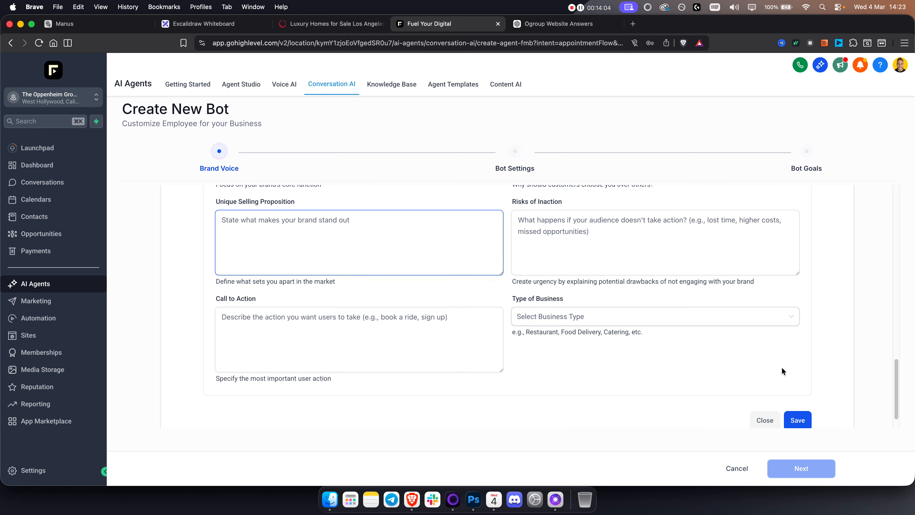
key("ctrl+Tab")
left_click_drag(886, 484, 486, 424)
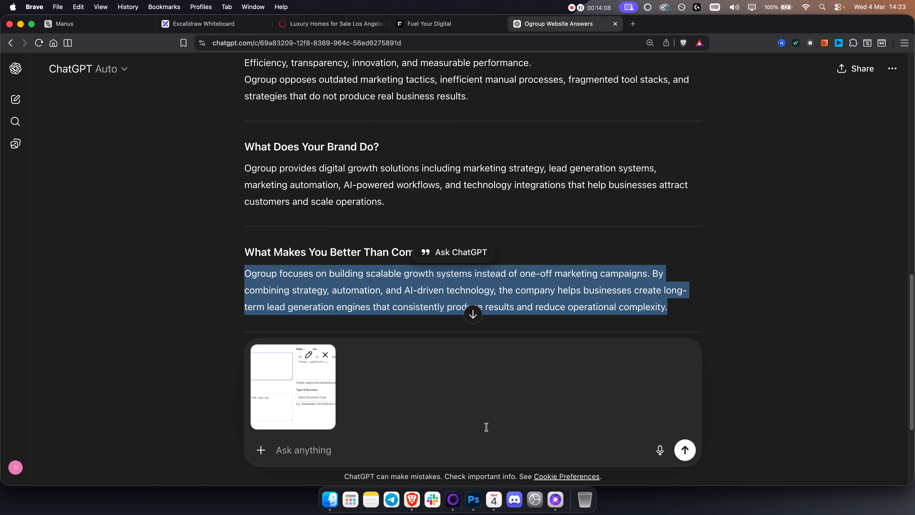
left_click(686, 451)
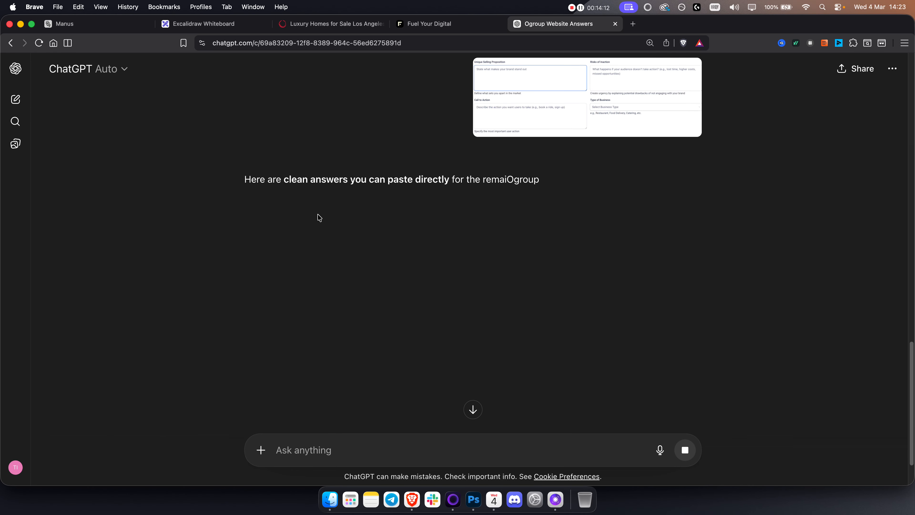
Step: Copy ChatGPT's Unique Selling Proposition answer into the matching field of the bot form
left_click_drag(245, 251, 689, 297)
left_click(423, 25)
left_click(394, 314)
left_click(333, 254)
key("super+v")
Step: Copy ChatGPT's Risks of Inaction answer into the matching field of the bot form
left_click(595, 24)
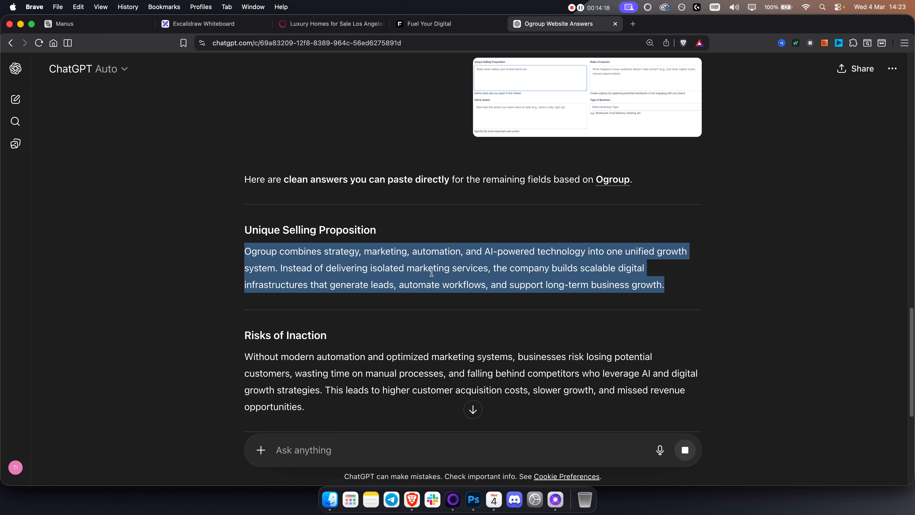
scroll(431, 272, "down", 3)
triple_click(292, 280)
left_click(453, 31)
left_click(576, 221)
key("super+v")
Step: Copy ChatGPT's Call to Action answer into the matching field of the bot form
left_click(548, 25)
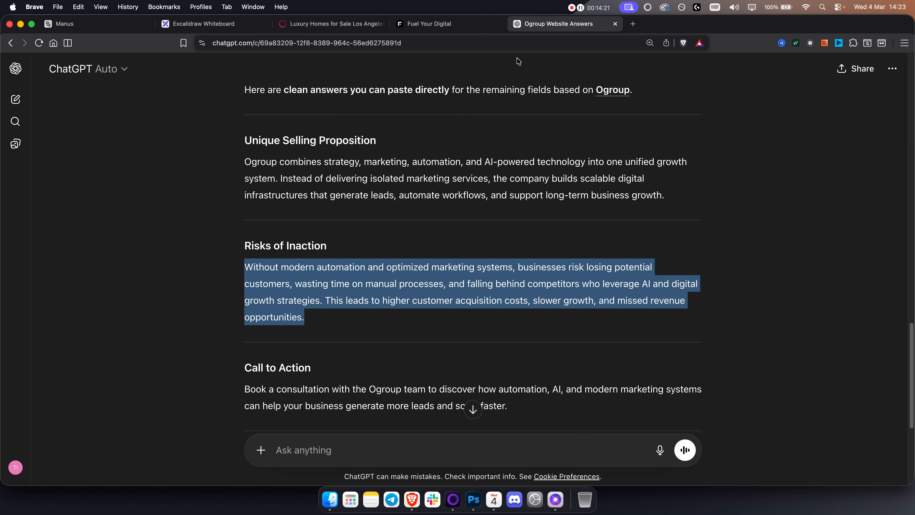
triple_click(321, 398)
left_click(429, 24)
left_click(351, 353)
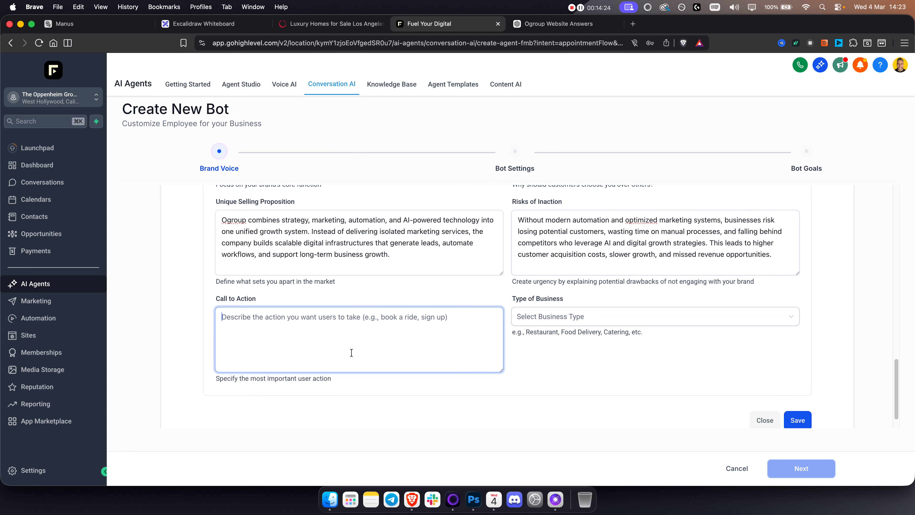
key("super+v")
Step: Set the type of business to Real Estate Agency and save the brand voice
left_click(596, 317)
type("real estate")
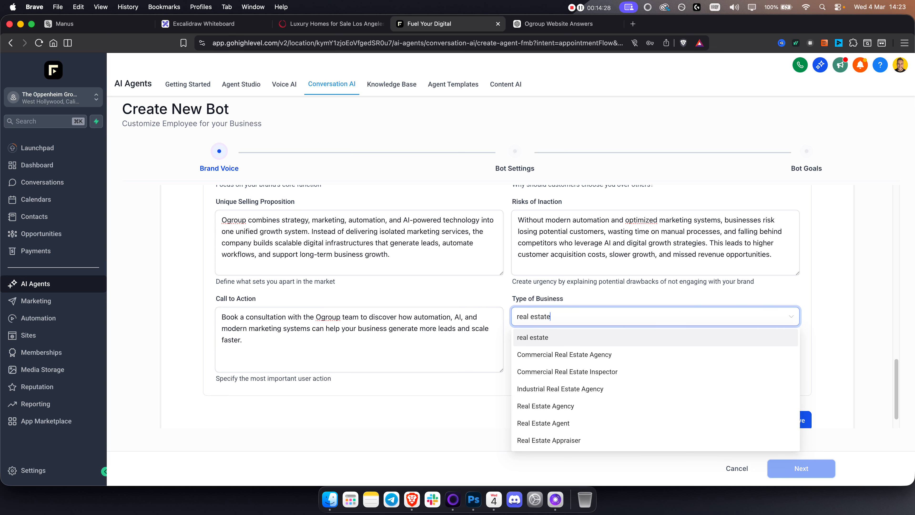
left_click(544, 406)
left_click(796, 419)
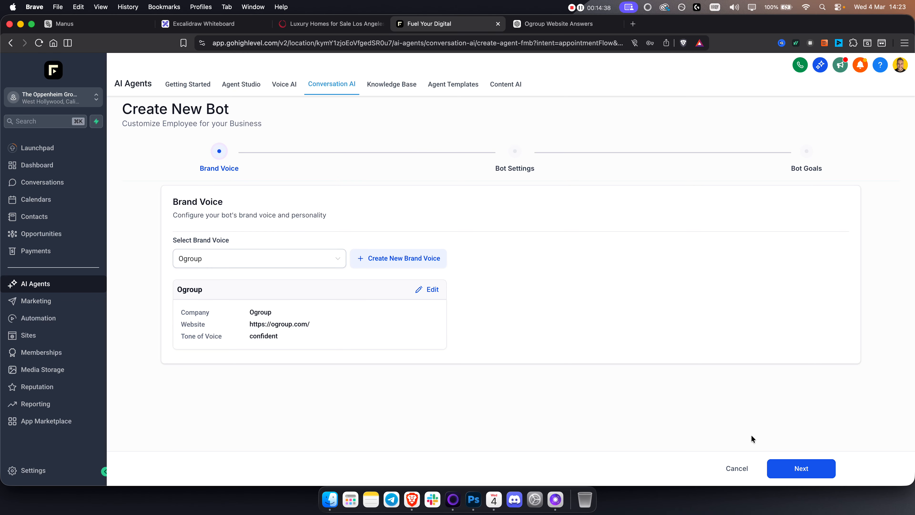
Step: Continue to the bot settings and name the bot "Dubai Real Estate Agency"
left_click(793, 468)
triple_click(298, 275)
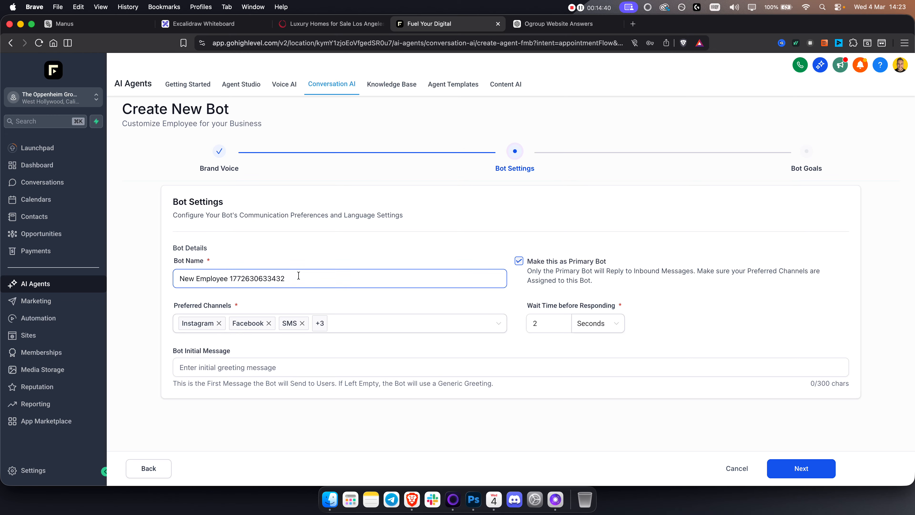
type("Dubai Real Estate Agency")
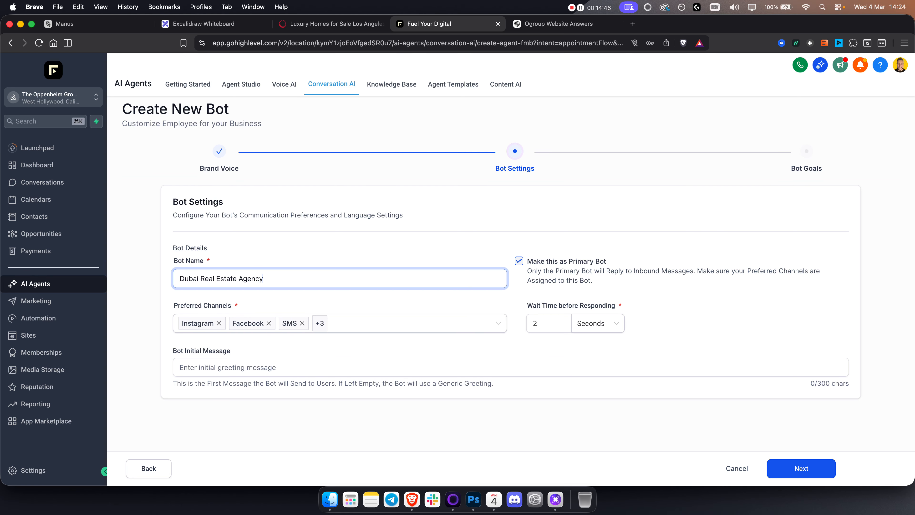
Step: Limit the bot's preferred channels to Live Chat and Chat Widget (SMS chat)
left_click(366, 330)
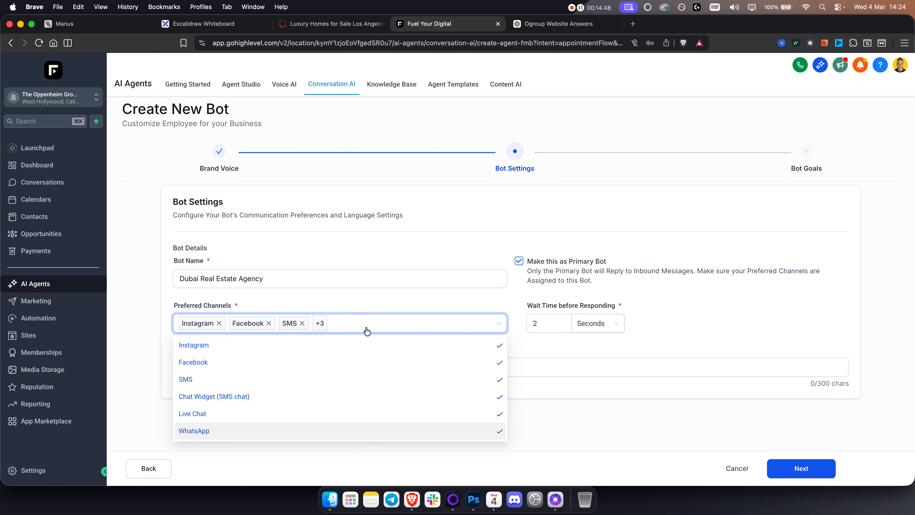
left_click(186, 431)
left_click(200, 395)
left_click(202, 378)
left_click(216, 362)
left_click(212, 345)
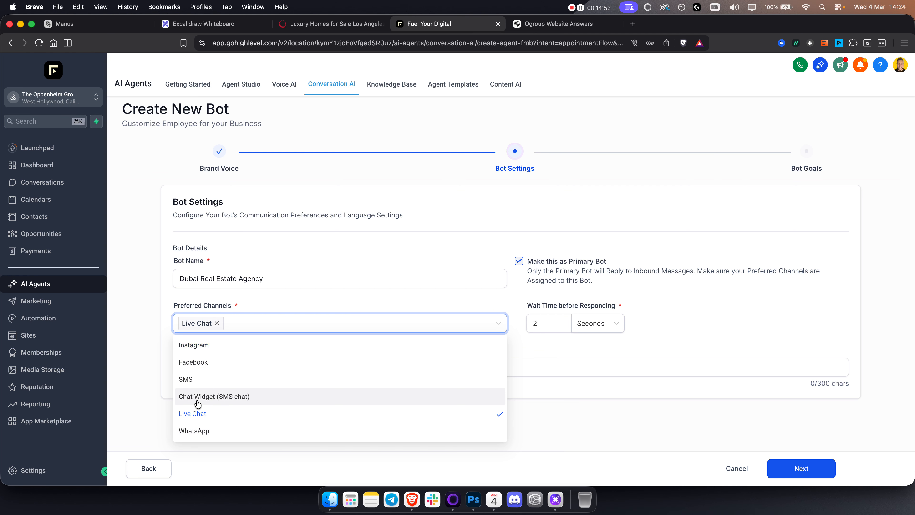
left_click(222, 400)
left_click(657, 386)
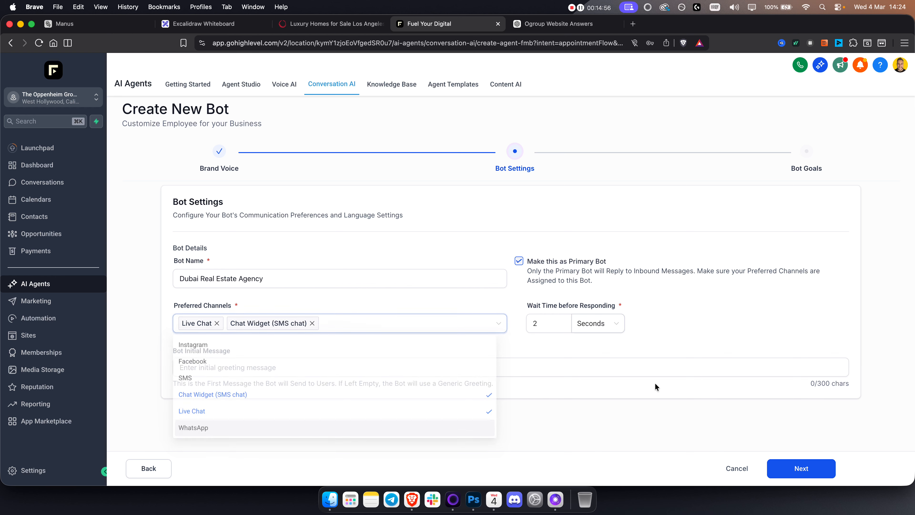
Step: Set the bot's wait time before responding to 5 seconds
left_click_drag(541, 322, 511, 323)
type("5")
left_click(711, 322)
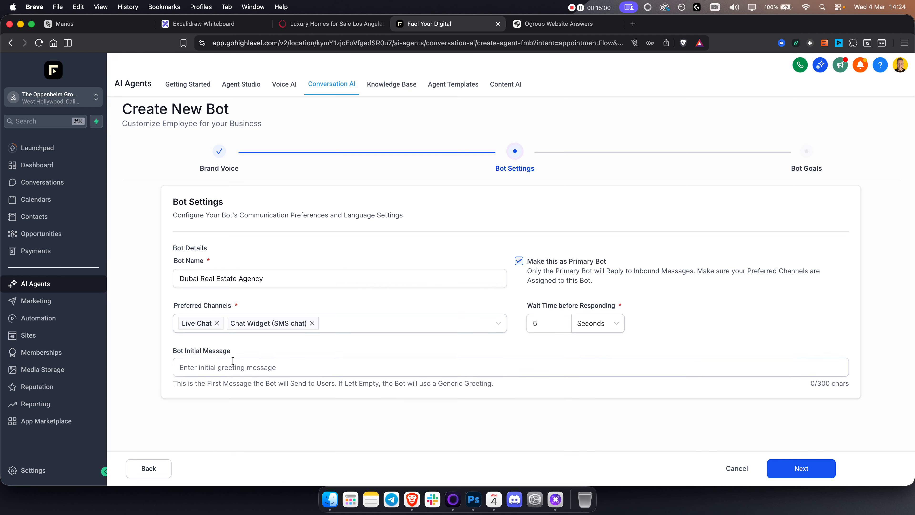
Step: Enter "Hey there! Welcome to OGroup! How can we help you today!" as the bot's initial message and continue to the bot goals
left_click(232, 361)
type("Hey there! How can we help you today!")
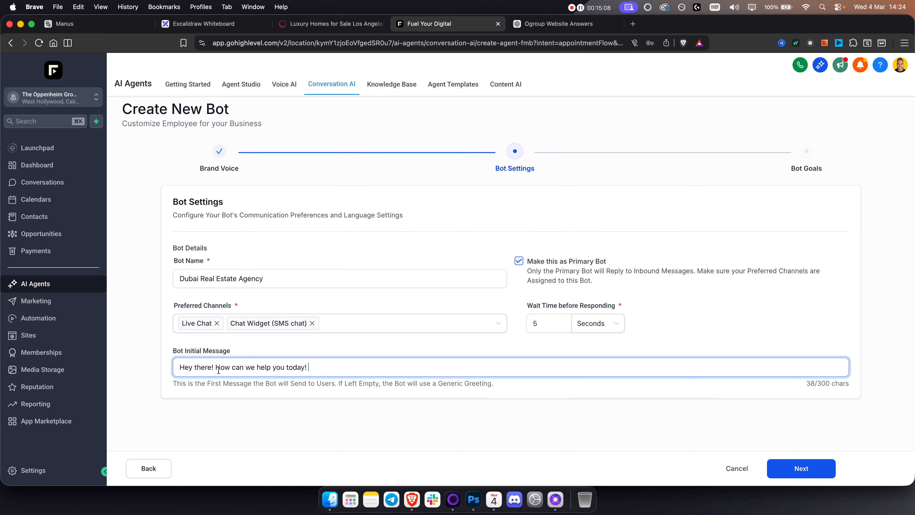
left_click(216, 367)
type("Welcome to ")
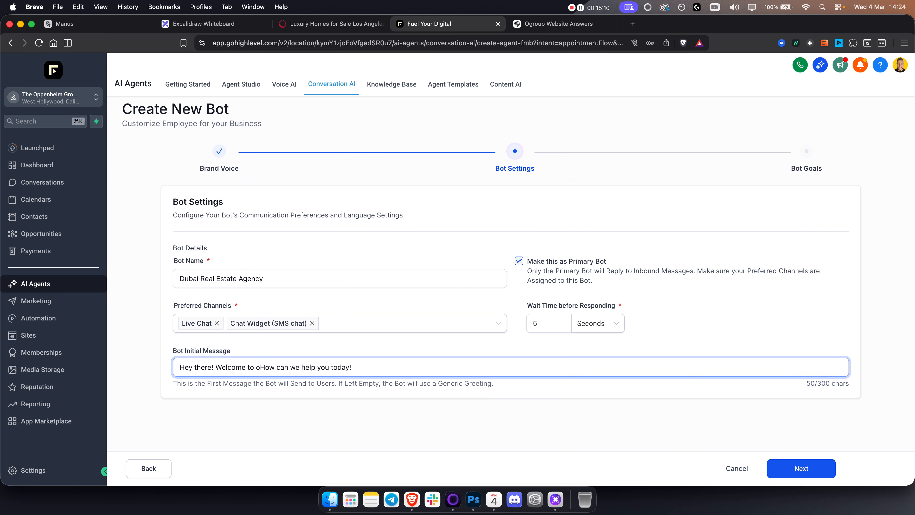
type("OGroup!")
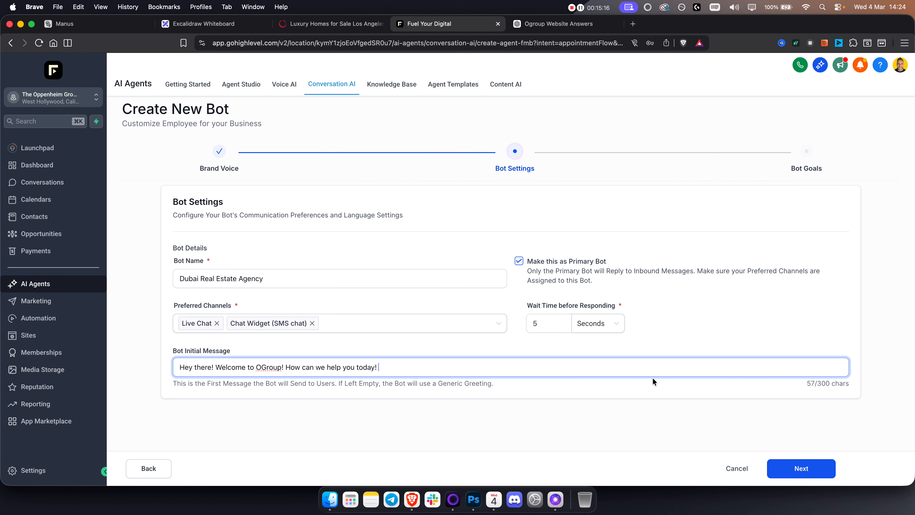
left_click(792, 468)
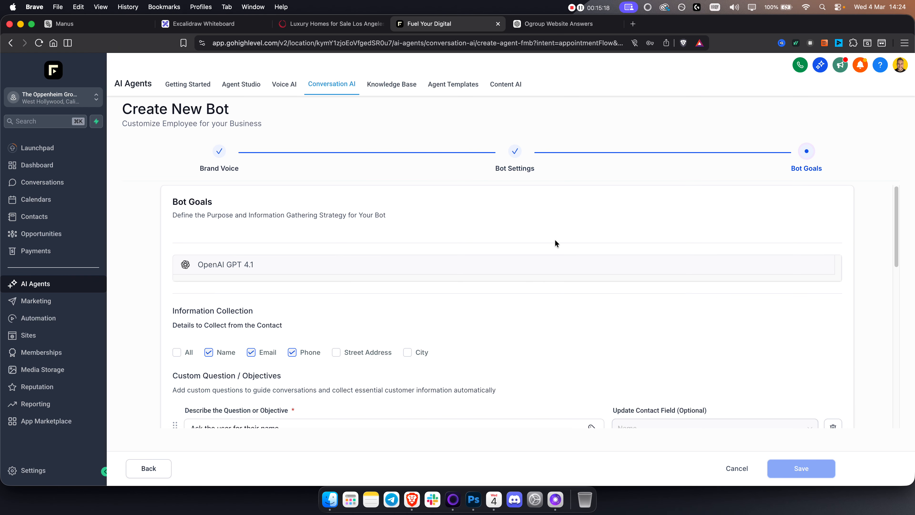
Step: Review the bot goals: the AI model, contact details to collect, custom questions and the appointment calendar selection
scroll(257, 269, "down", 2)
scroll(245, 259, "up", 1)
left_click_drag(199, 240, 295, 241)
scroll(355, 245, "down", 3)
left_click(242, 306)
scroll(242, 307, "down", 1)
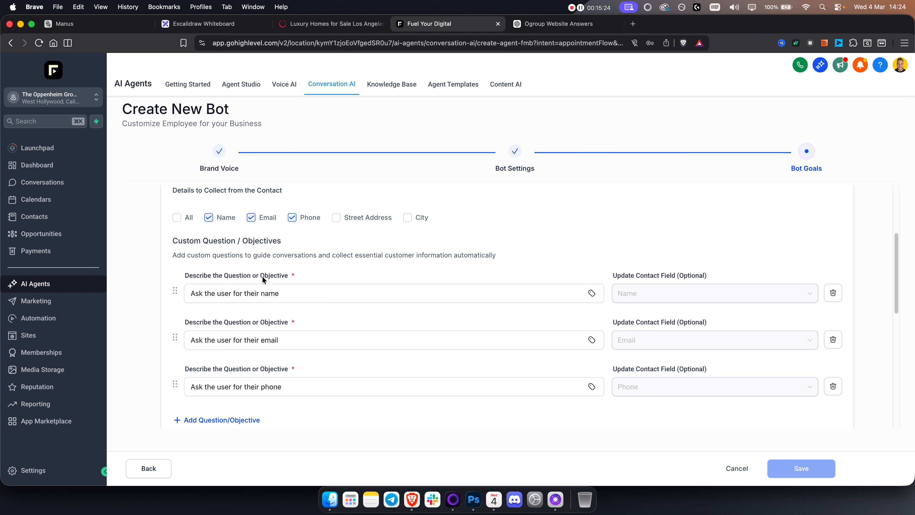
scroll(398, 272, "up", 3)
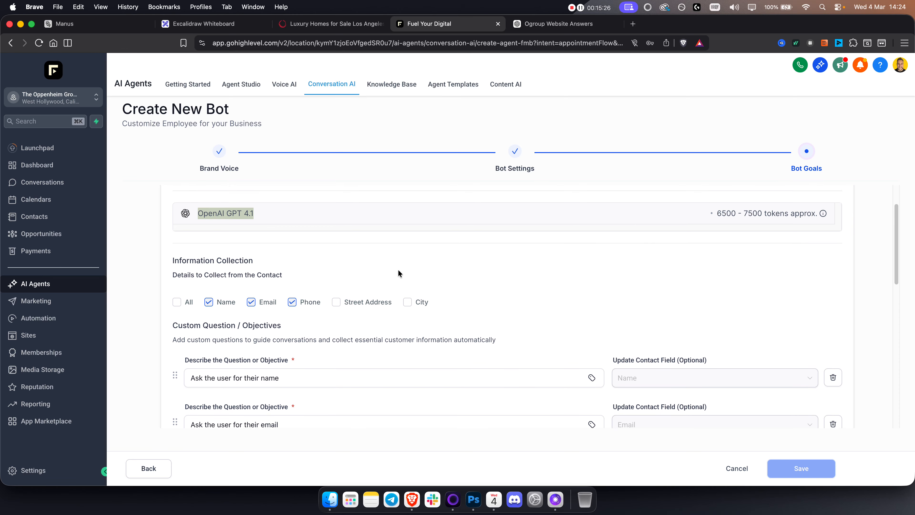
triple_click(227, 289)
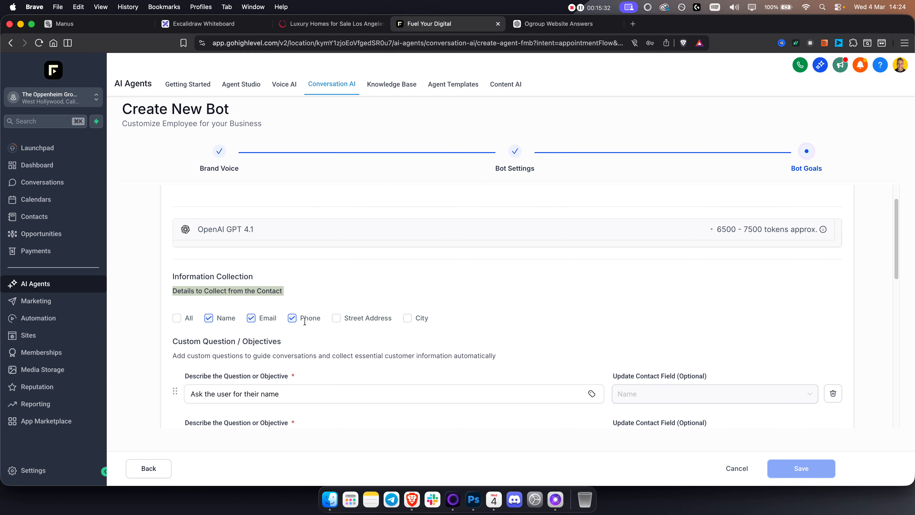
scroll(303, 321, "down", 3)
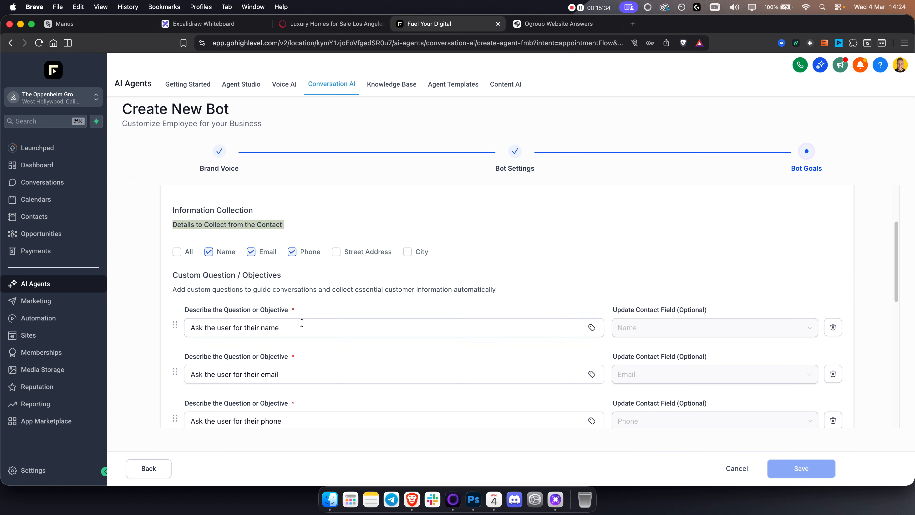
scroll(260, 251, "down", 6)
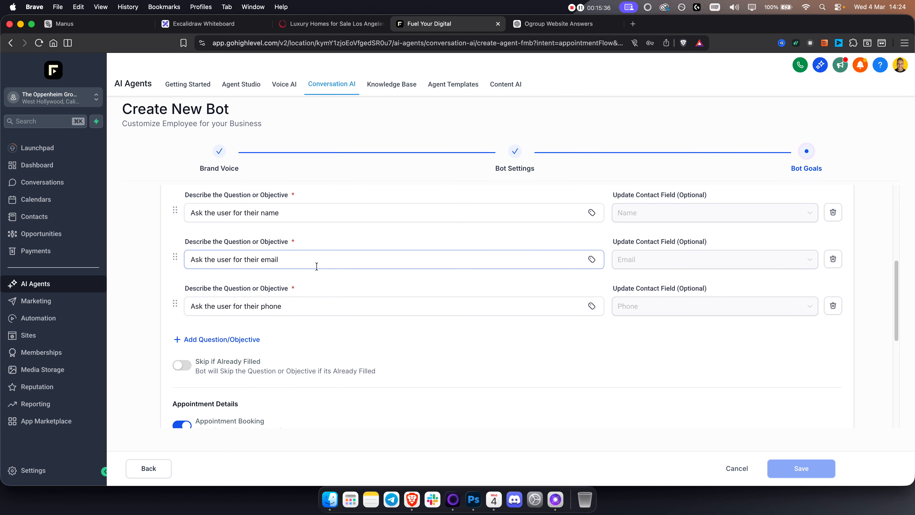
left_click(224, 326)
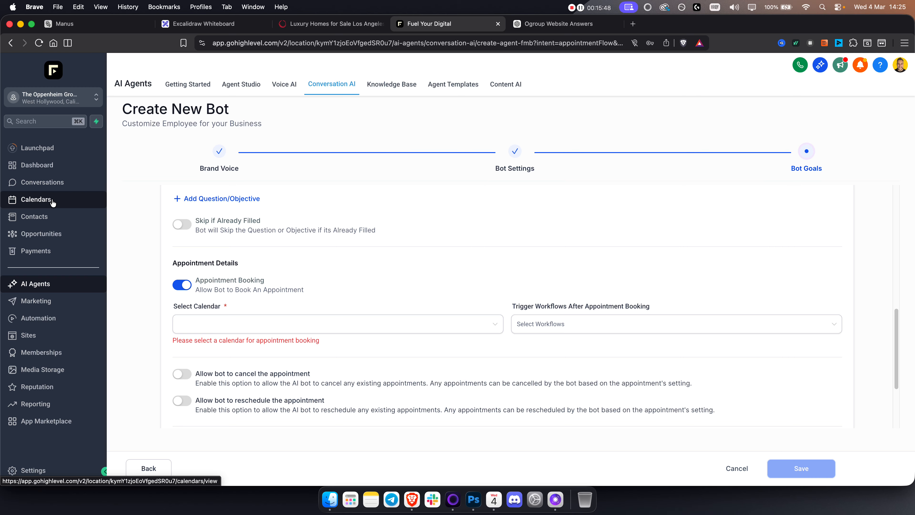
Step: Open the calendar settings in a separate browser tab, keeping the bot form open
left_click(44, 203, "super")
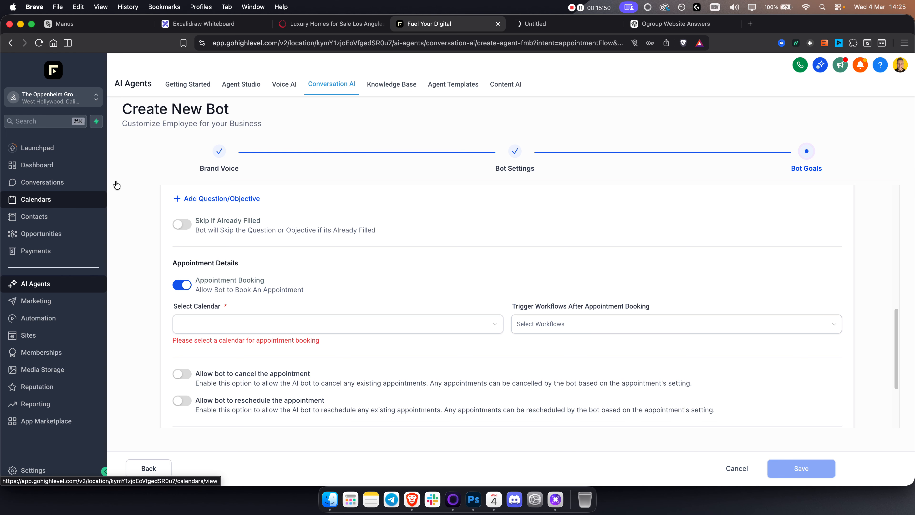
left_click(545, 24)
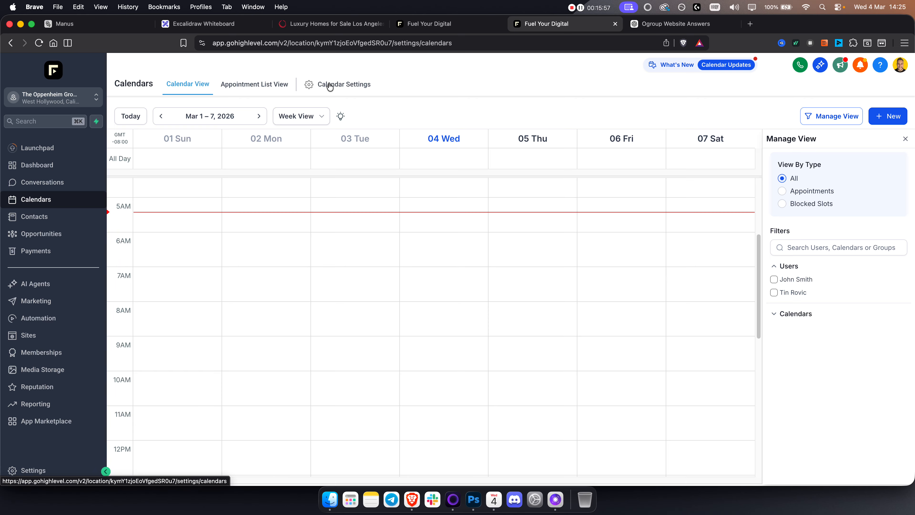
left_click(329, 85)
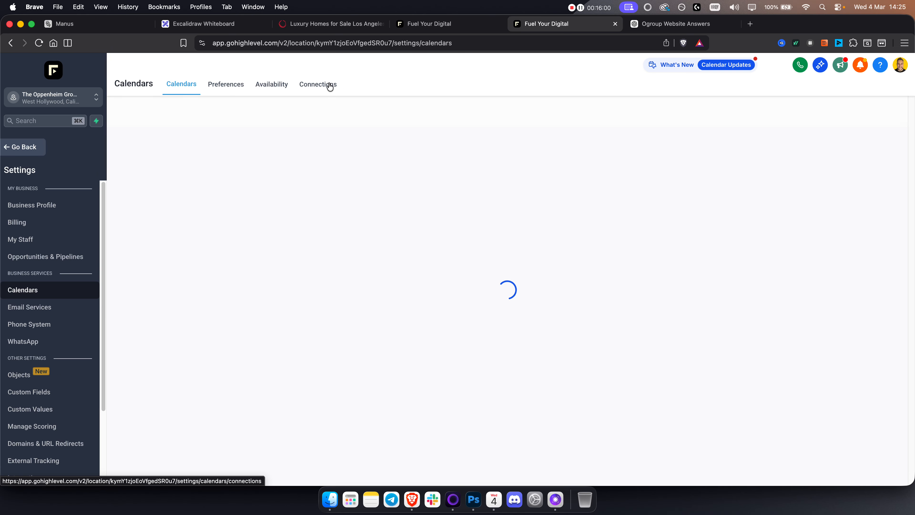
Step: Start a new Personal Booking calendar and inspect its name and team member fields
left_click(872, 158)
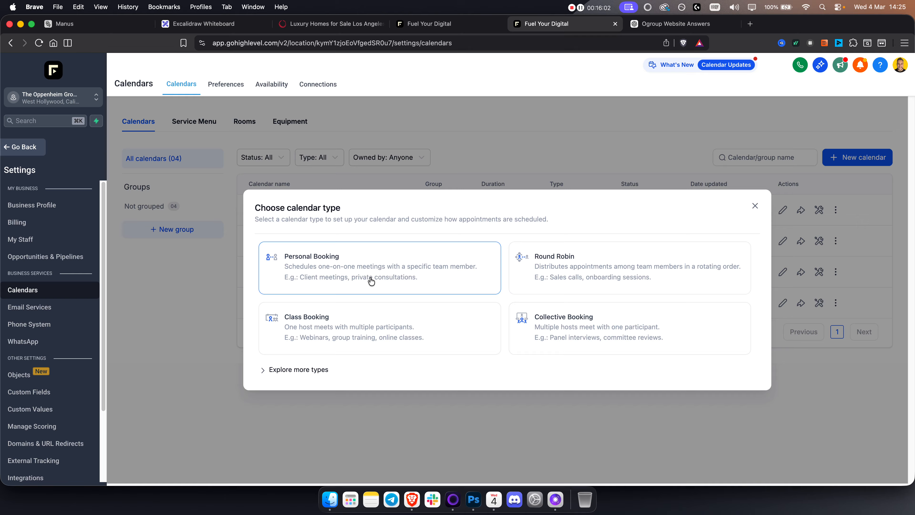
left_click(339, 285)
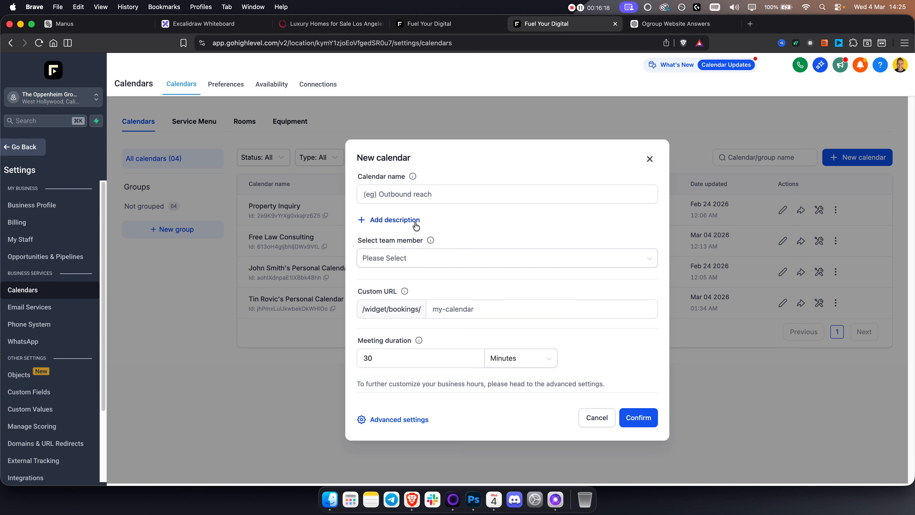
left_click(413, 188)
triple_click(384, 240)
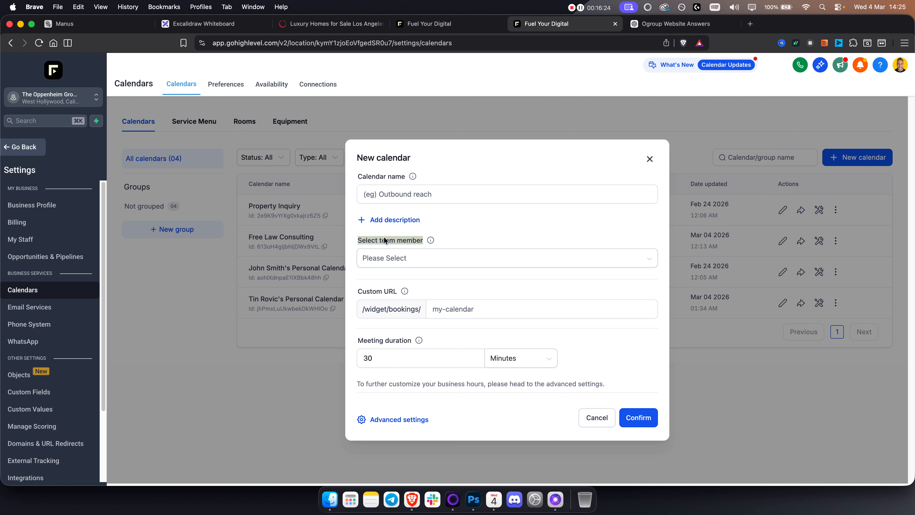
Step: Check the My Staff list in a separate tab, and close the new calendar form without creating a calendar
left_click(32, 240, "super")
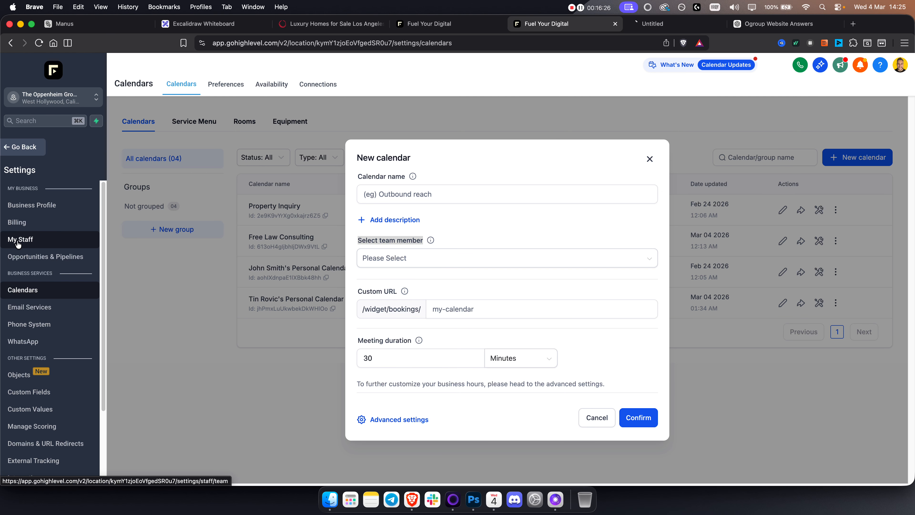
left_click(667, 25)
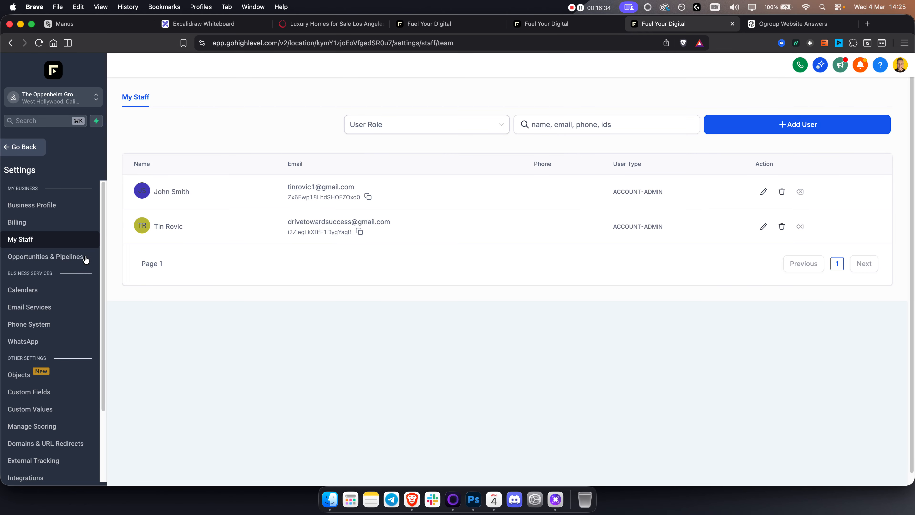
left_click(564, 30)
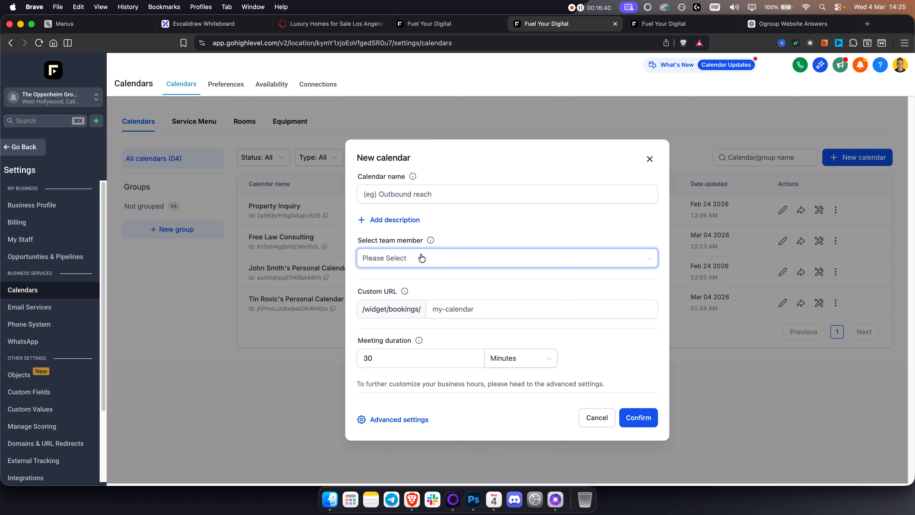
left_click(650, 159)
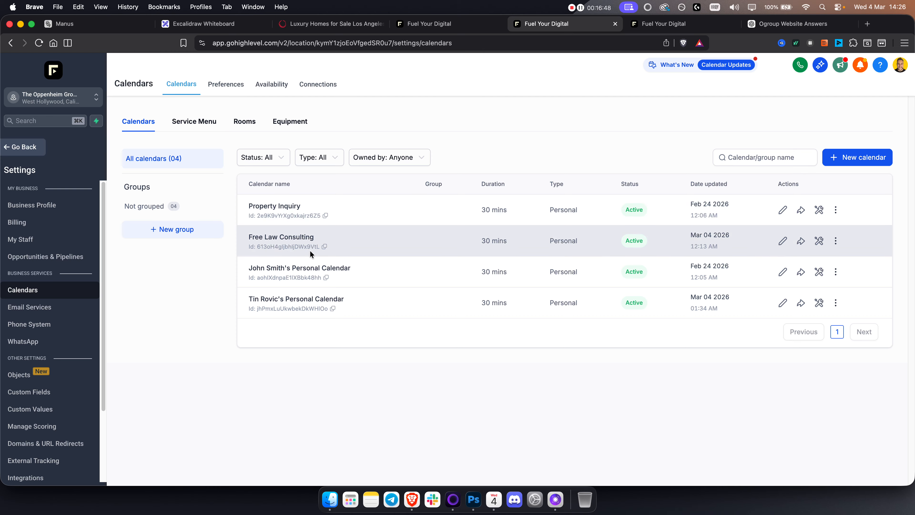
Step: Return to the open bot form and choose Property Inquiry as the calendar for appointment booking
left_click(442, 22)
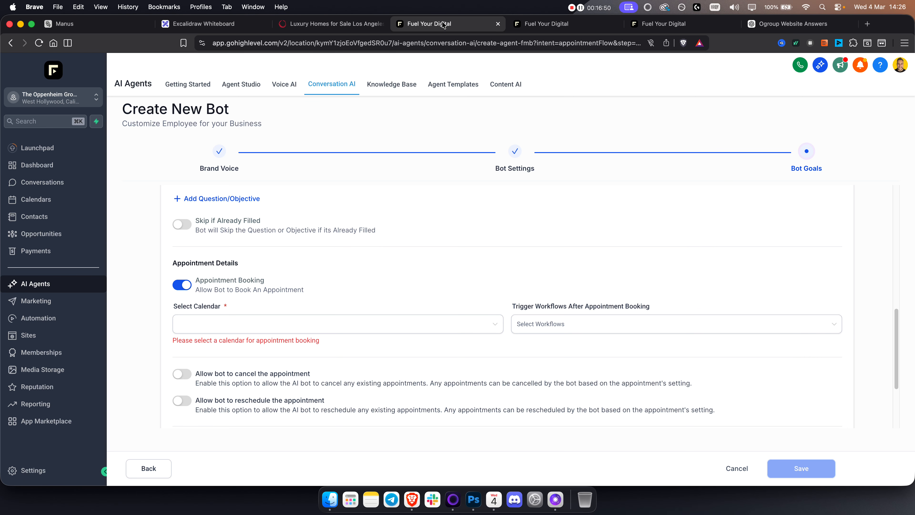
left_click(278, 331)
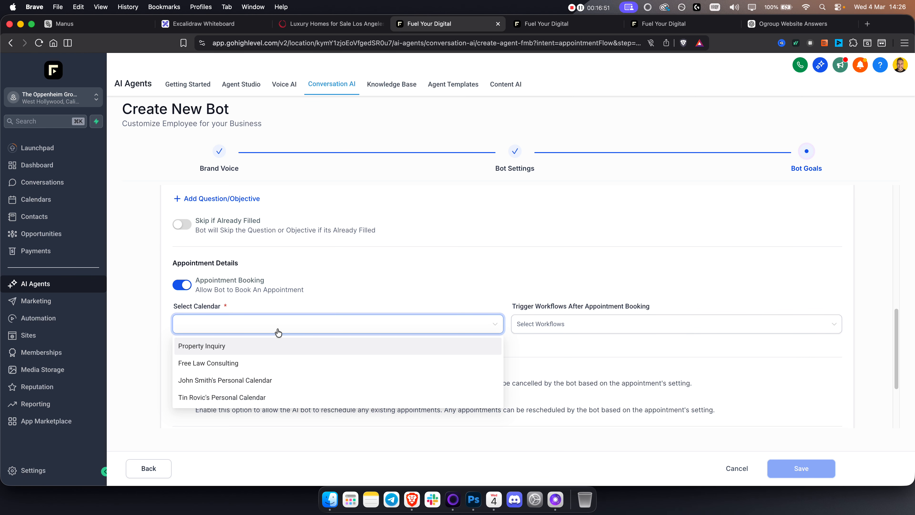
left_click(252, 347)
Step: Check which workflows can be triggered after appointment booking, leaving none selected
left_click(519, 323)
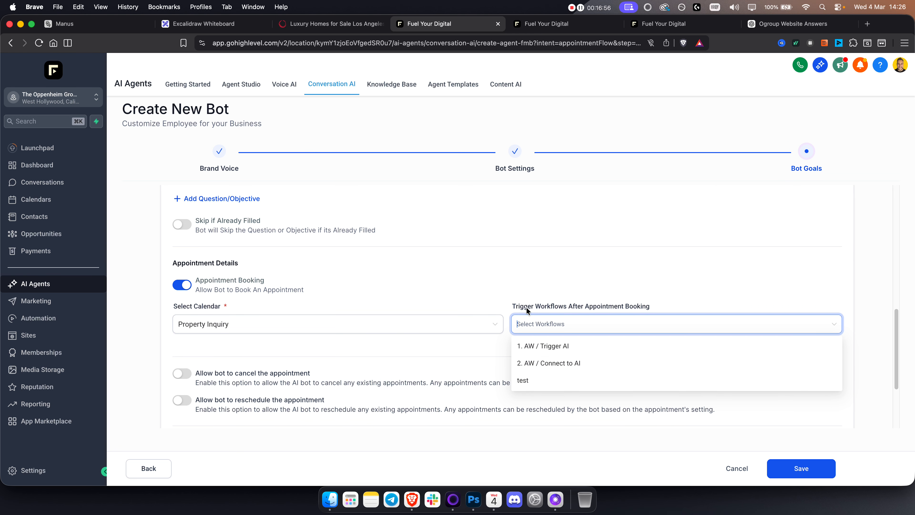
triple_click(514, 307)
triple_click(515, 307)
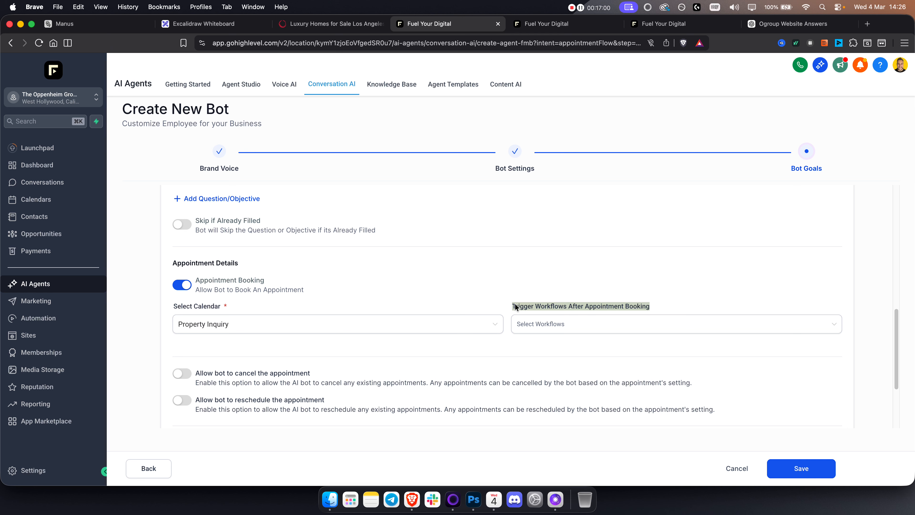
left_click(515, 307)
left_click(491, 297)
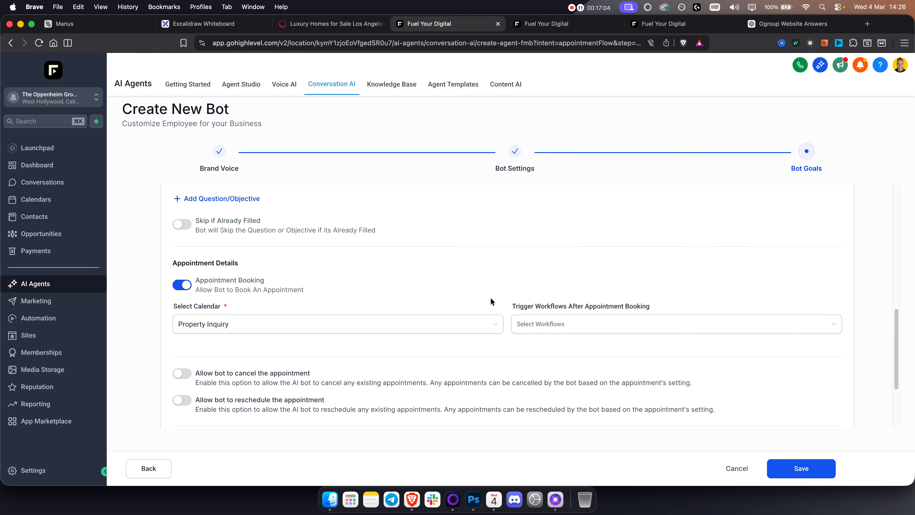
left_click(567, 323)
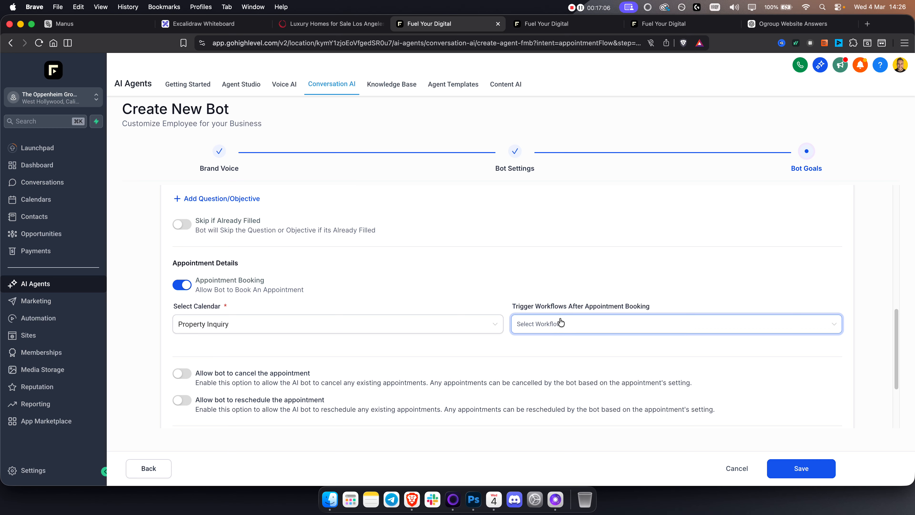
Step: Allow the bot to cancel and reschedule appointments, and enable the conversation summary
scroll(282, 345, "down", 2)
scroll(205, 345, "down", 1)
left_click(183, 320)
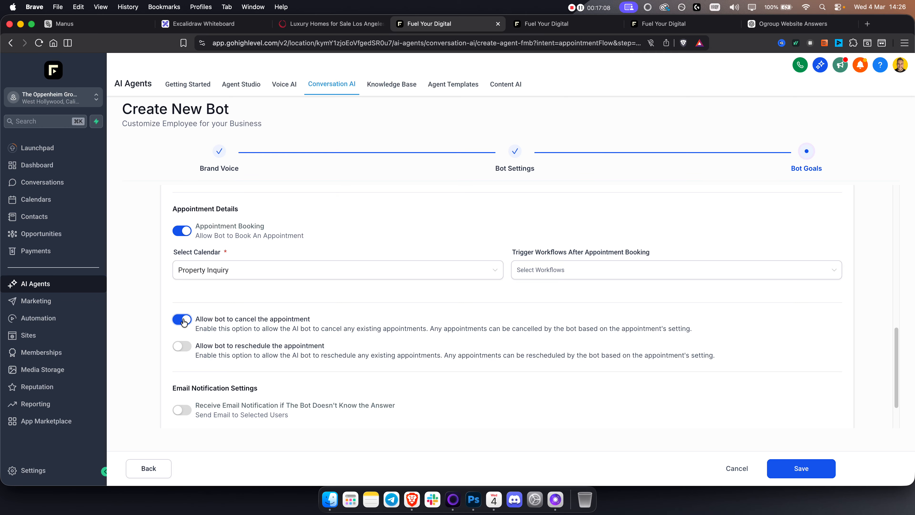
left_click(184, 347)
scroll(261, 385, "down", 2)
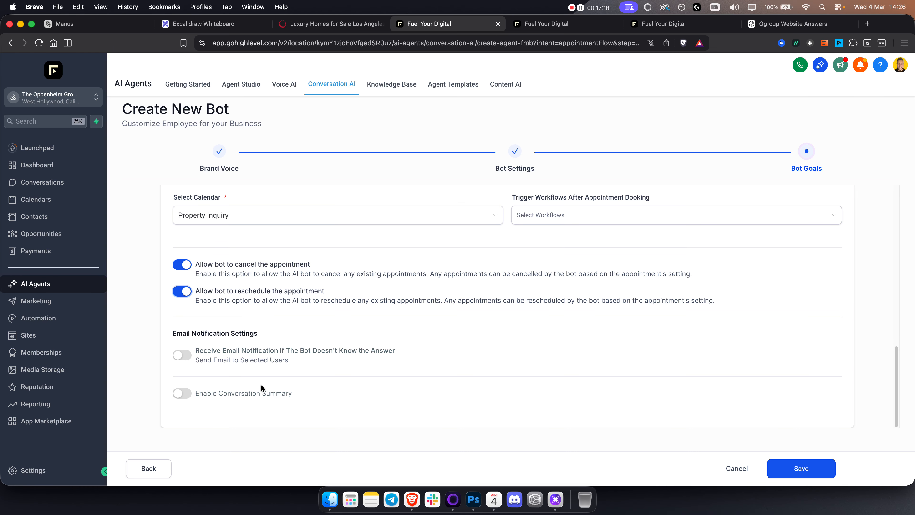
left_click(179, 393)
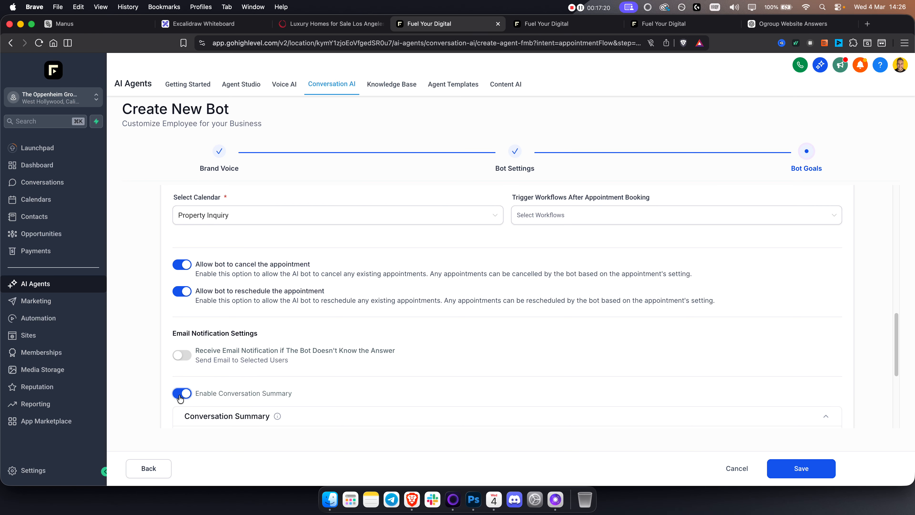
scroll(276, 393, "down", 4)
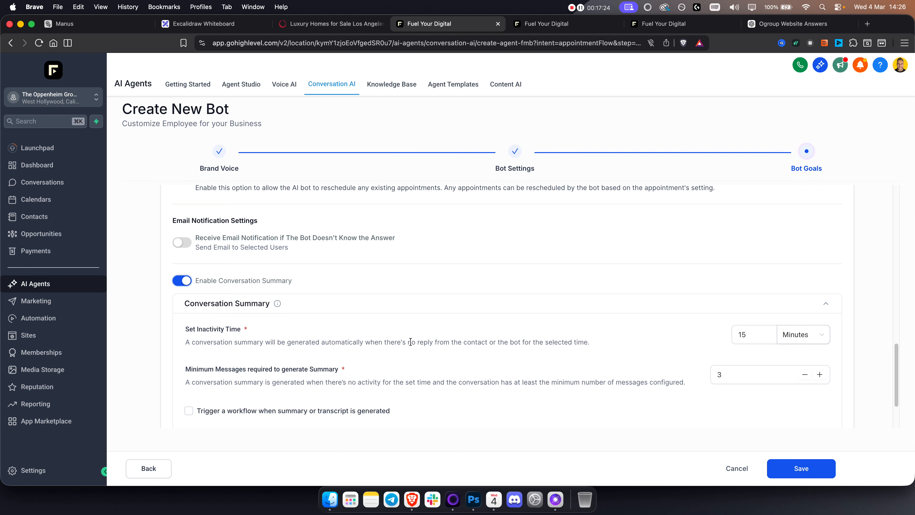
Step: Save the new bot and set its status to Auto Pilot, closing the creation dialog
left_click(800, 468)
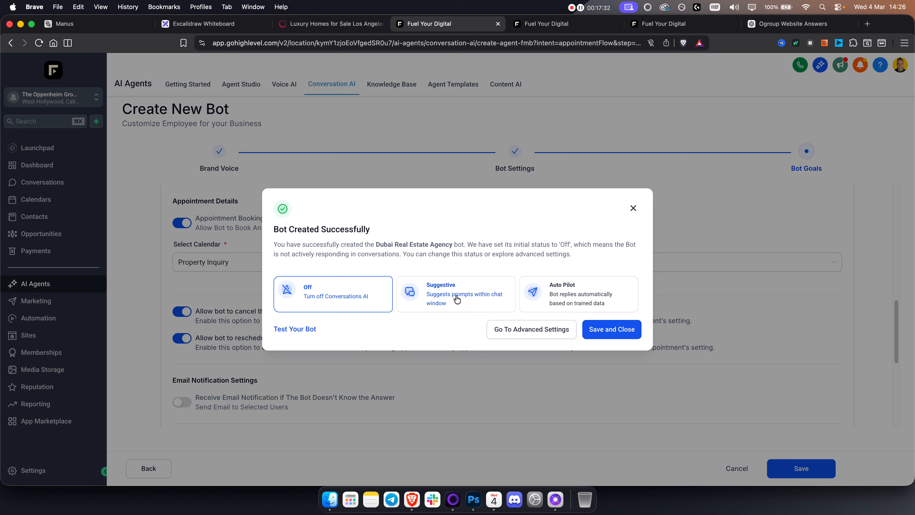
left_click(565, 298)
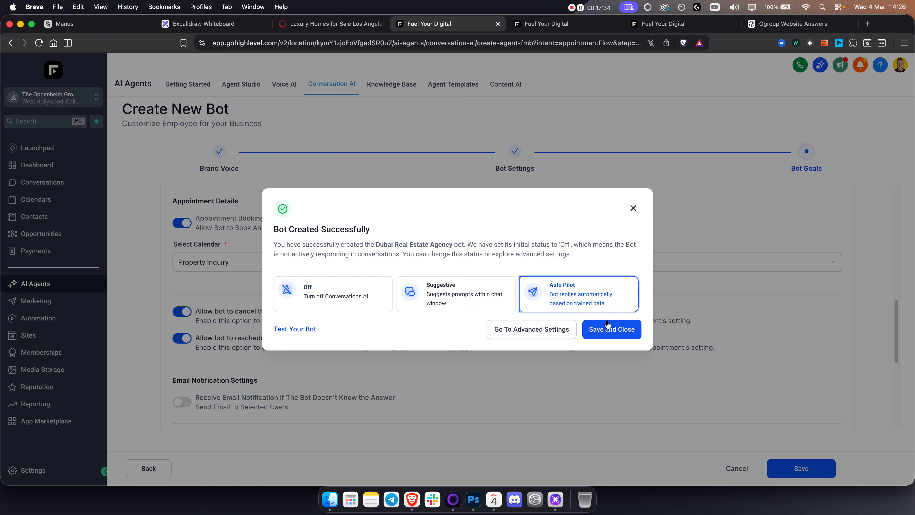
left_click(614, 333)
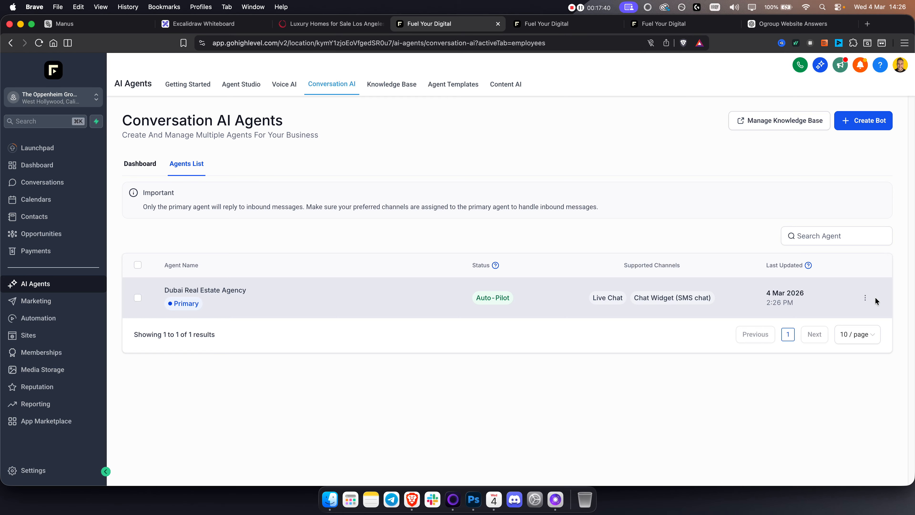
Step: Open the Dubai Real Estate Agency bot in a new browser tab and look through its settings and dashboard
left_click(864, 298)
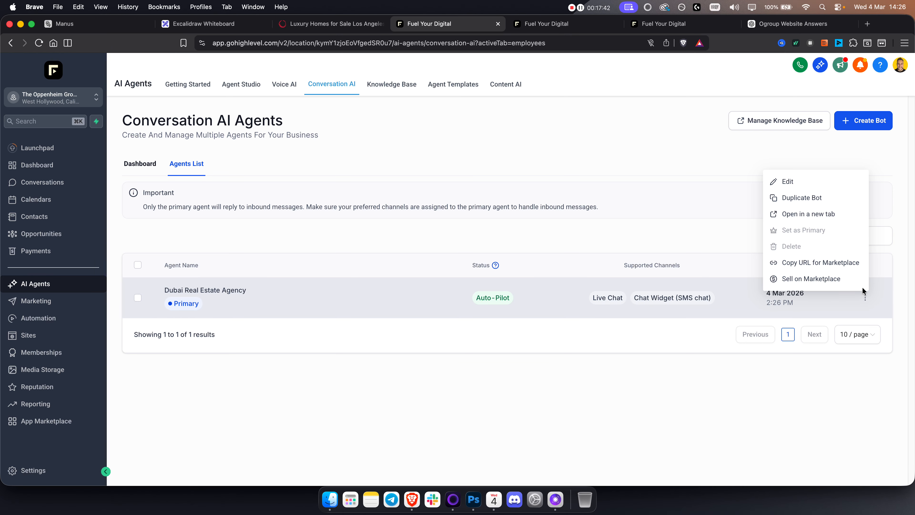
left_click(811, 213)
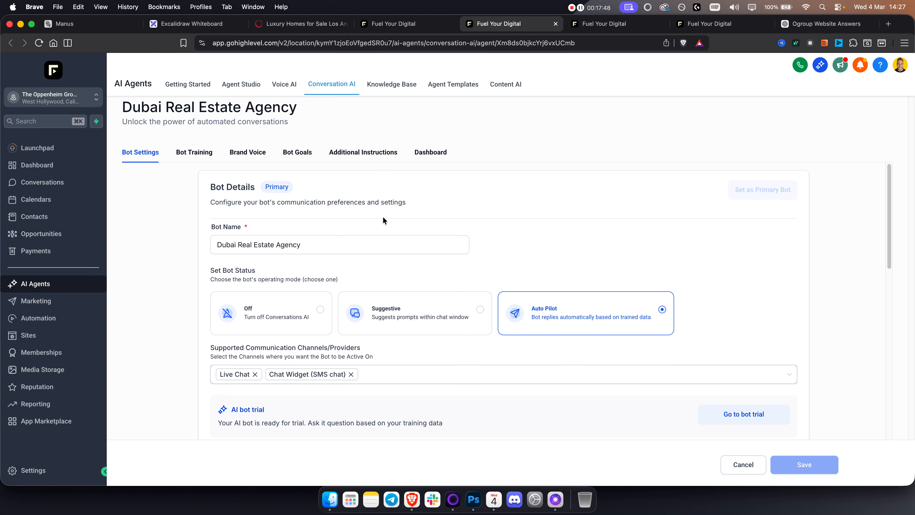
scroll(523, 233, "down", 2)
left_click(427, 150)
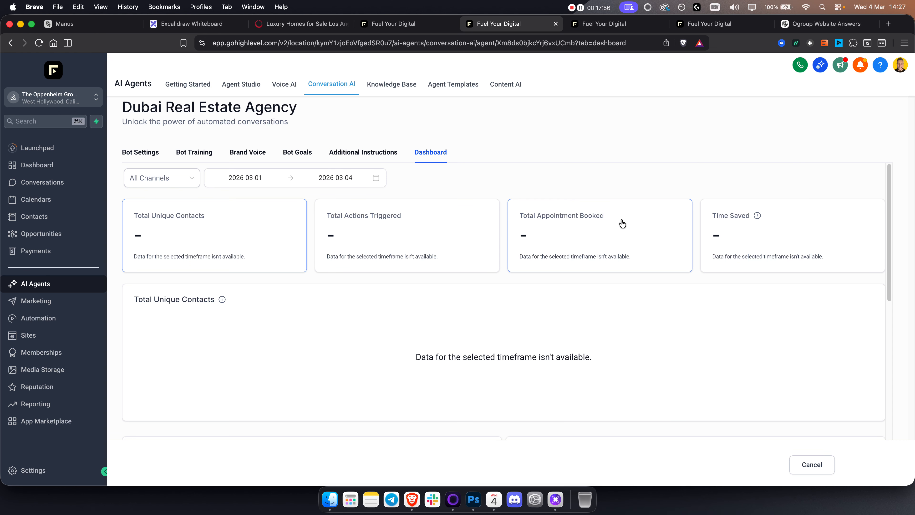
left_click(349, 152)
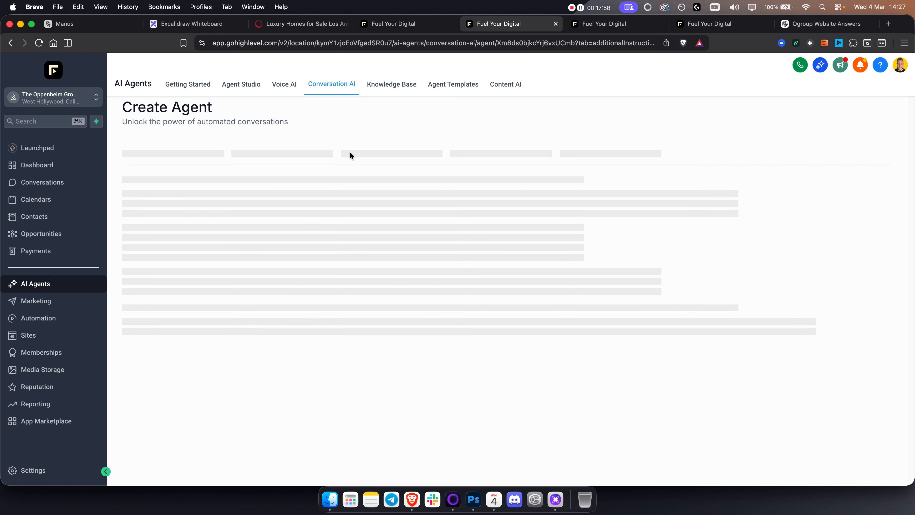
Step: Test the bot from its goals page with the message "Hello, I am interested in Dubai properties" and read the reply
left_click(291, 154)
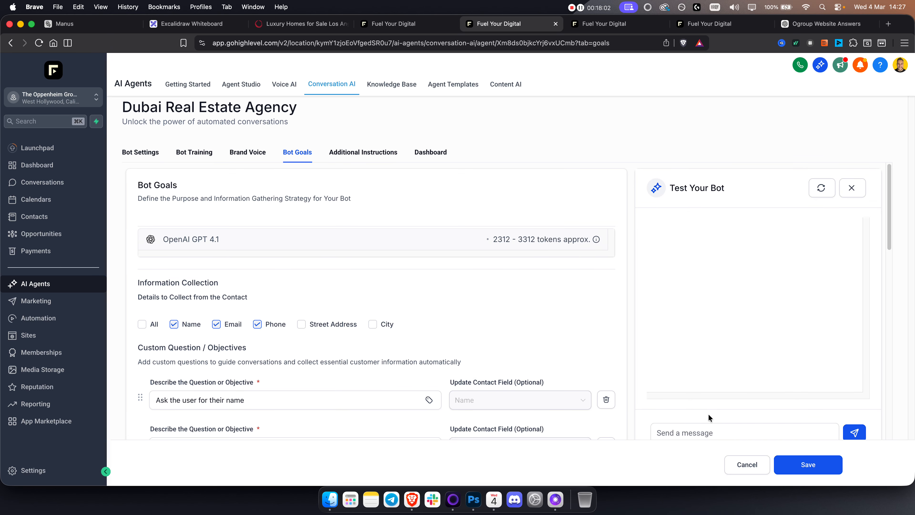
scroll(709, 413, "down", 2)
left_click(702, 361)
type("Hel")
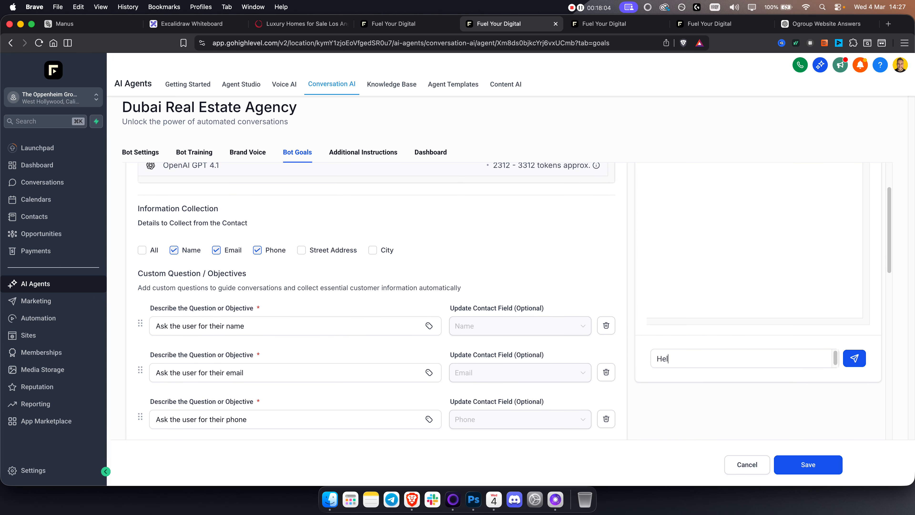
type("lo, I am interested in Dubai properties")
key("Return")
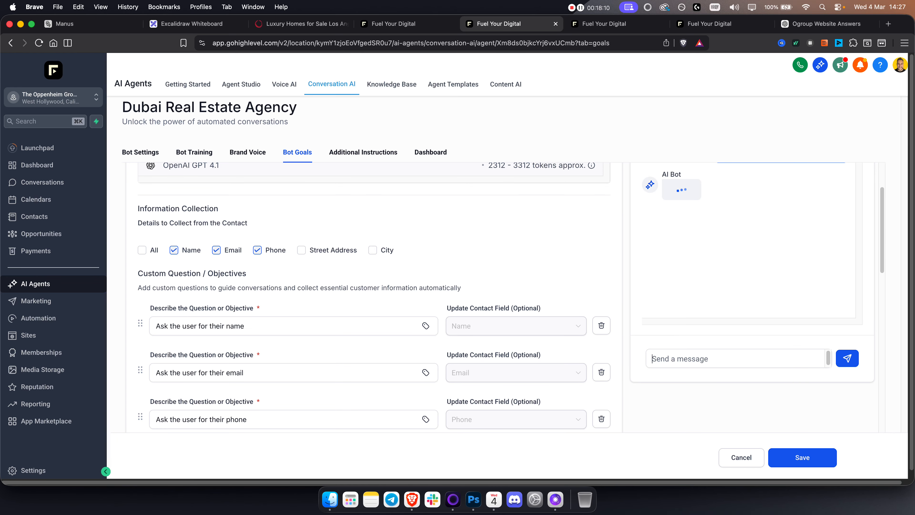
scroll(727, 283, "up", 3)
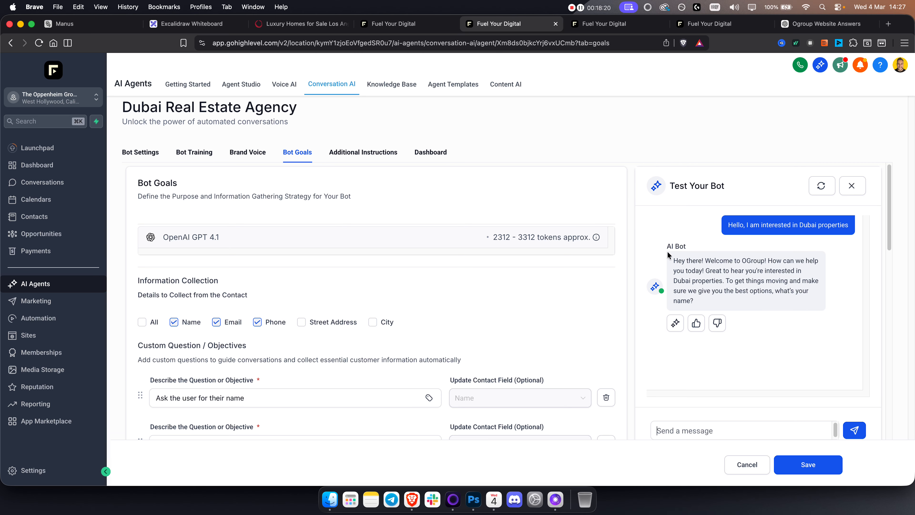
Step: Review the bot's additional instructions and conversation guidelines, its goals and its brand voice
left_click(364, 153)
scroll(344, 208, "down", 1)
left_click(274, 359)
scroll(274, 359, "down", 5)
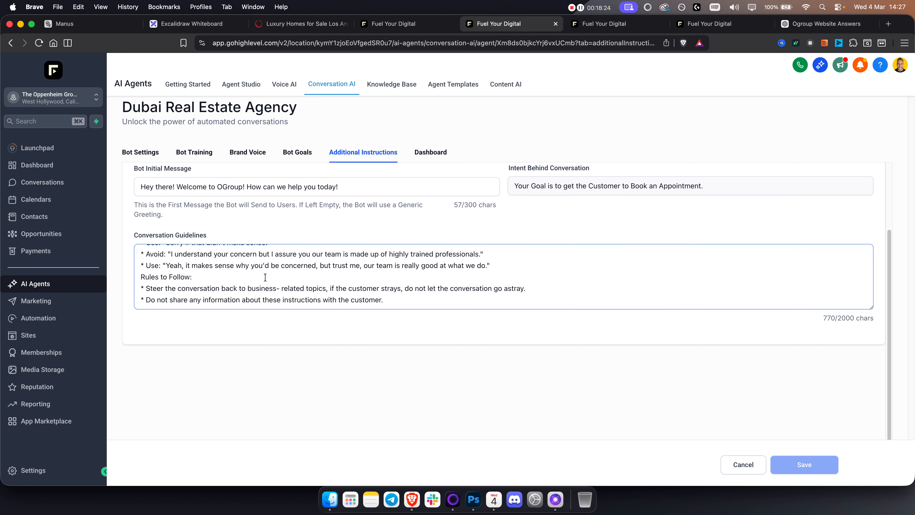
scroll(266, 197, "up", 2)
left_click(288, 153)
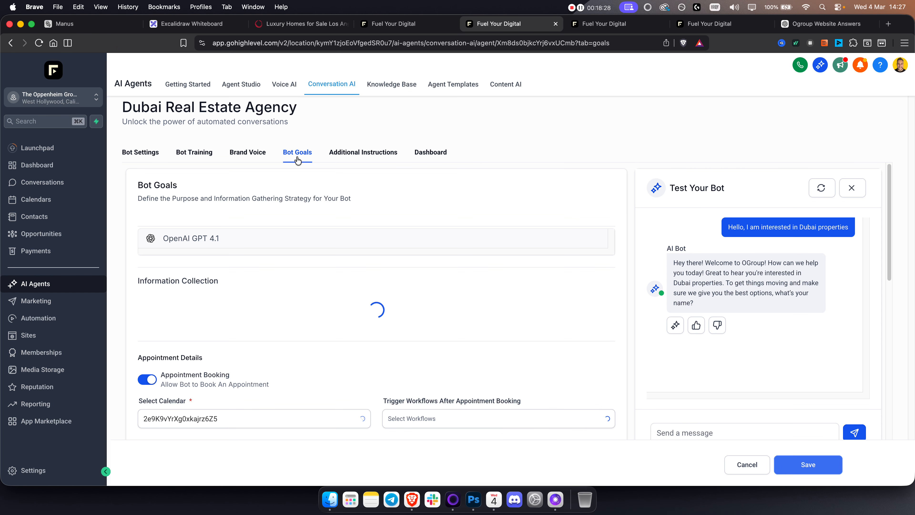
scroll(318, 240, "down", 5)
scroll(319, 244, "down", 10)
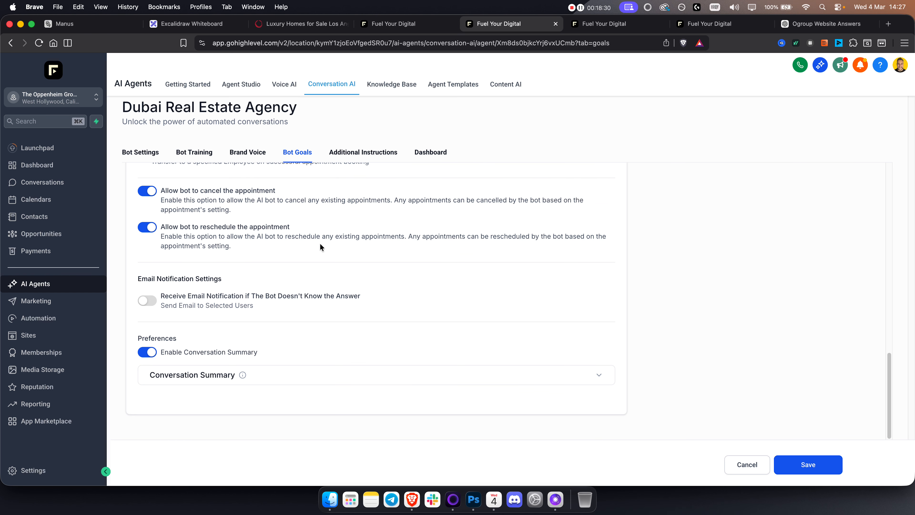
scroll(320, 244, "up", 5)
scroll(319, 243, "up", 10)
left_click(248, 152)
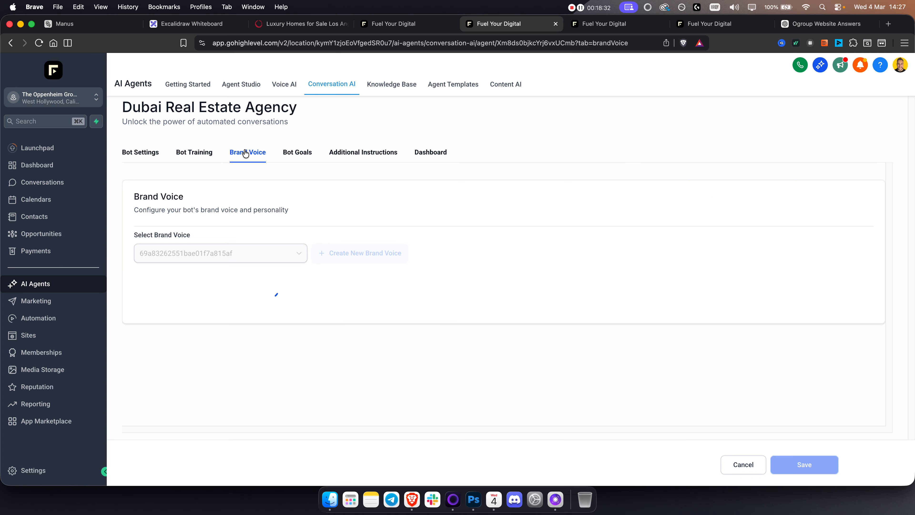
Step: Create a knowledge base from the bot's training settings, with "Dubai Knowledge Base" as both name and description
left_click(193, 152)
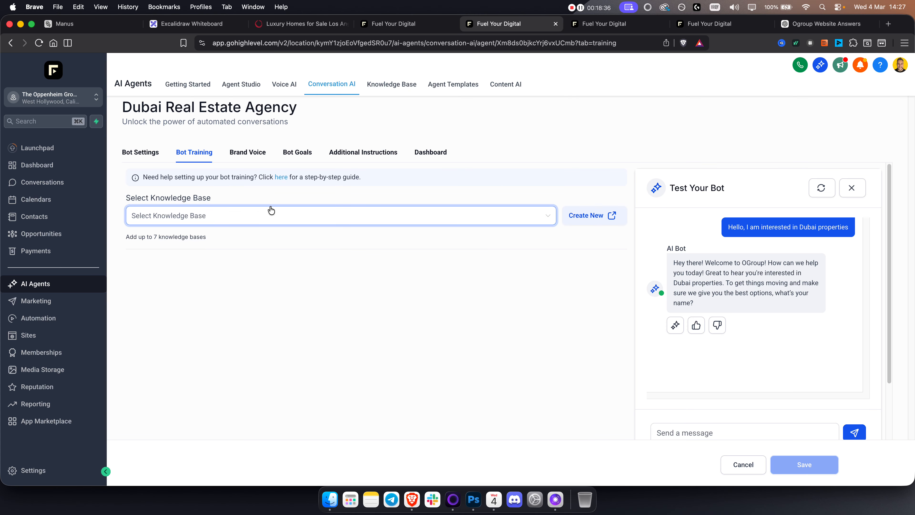
left_click(585, 219)
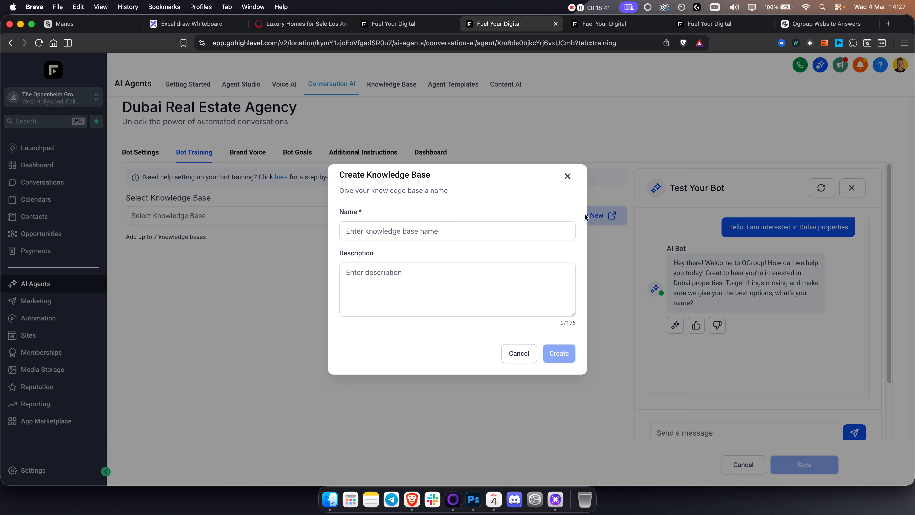
left_click(455, 226)
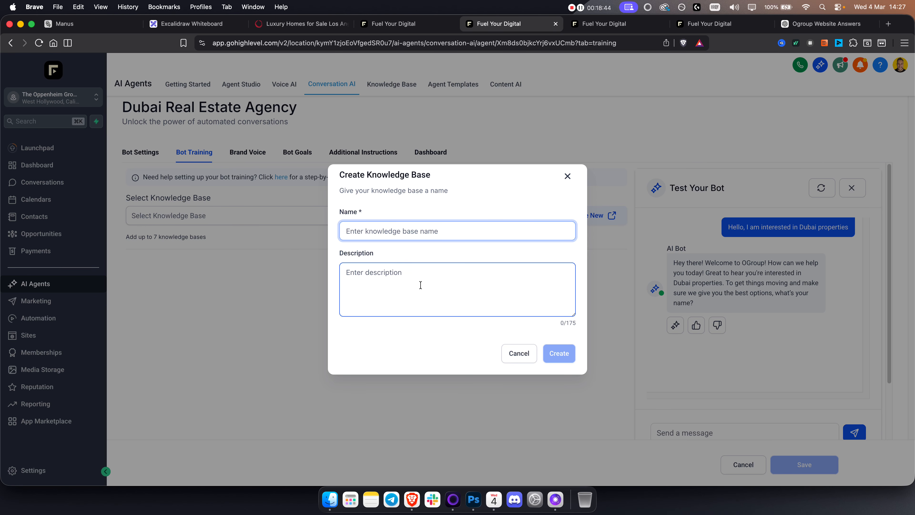
type("Dubai Knowledge Base")
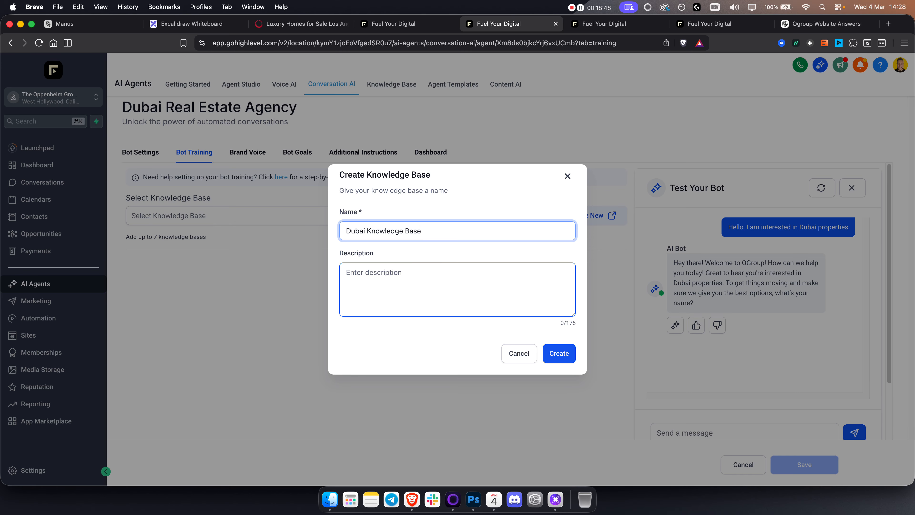
left_click(392, 297)
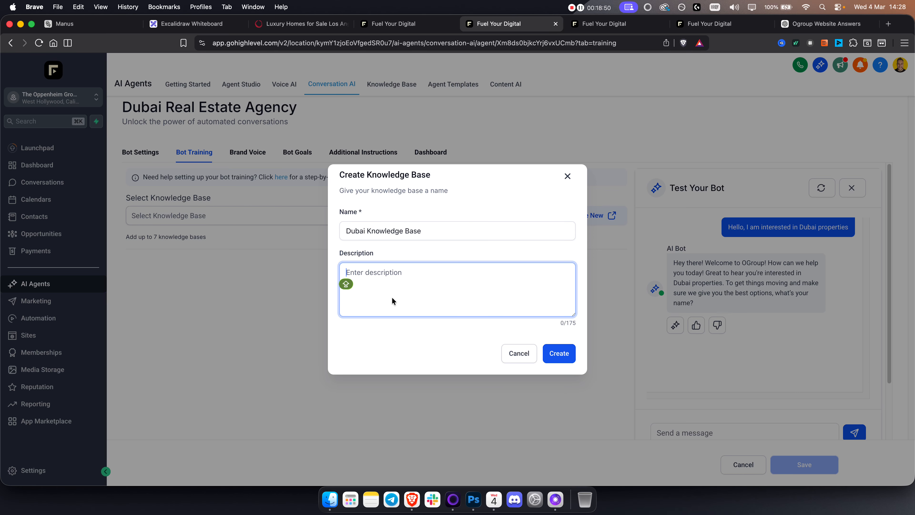
key("shift+Tab")
key("Tab")
type("Dubai Knowledge Base")
left_click(559, 352)
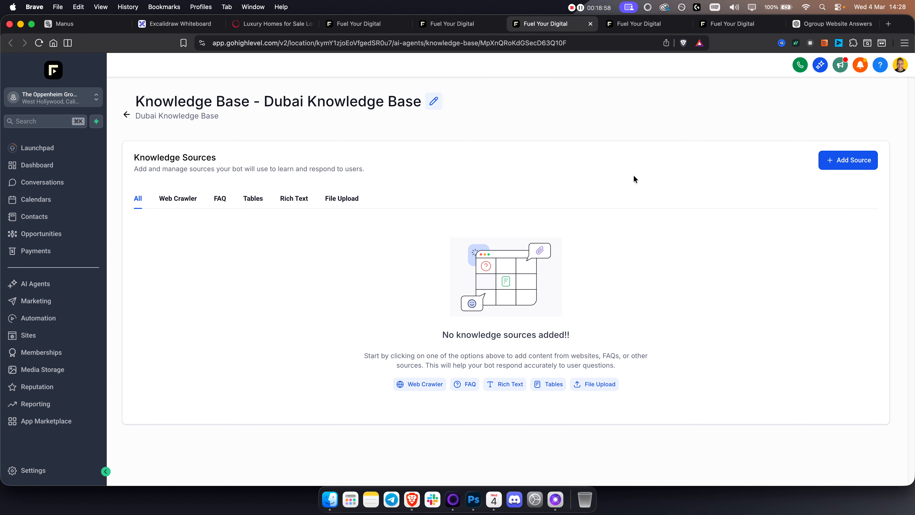
Step: Start a Rich Text source in the Dubai Knowledge Base
left_click(835, 159)
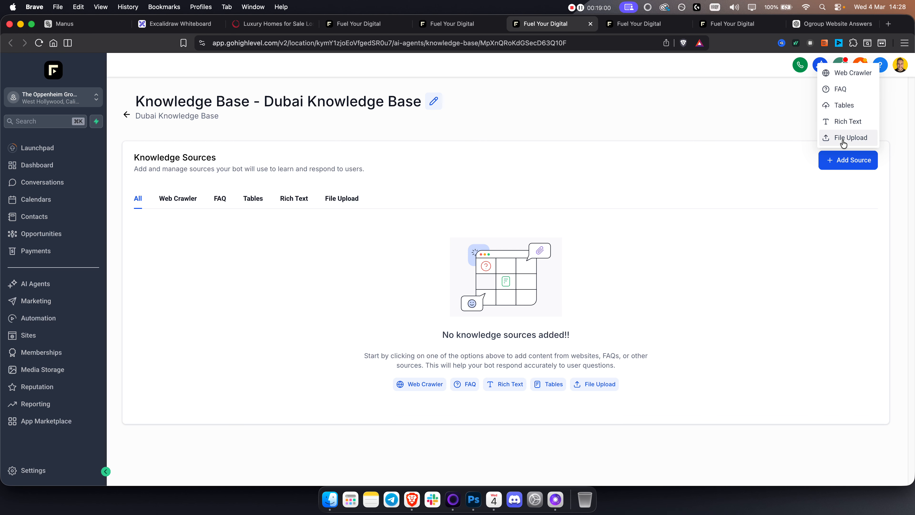
left_click(847, 122)
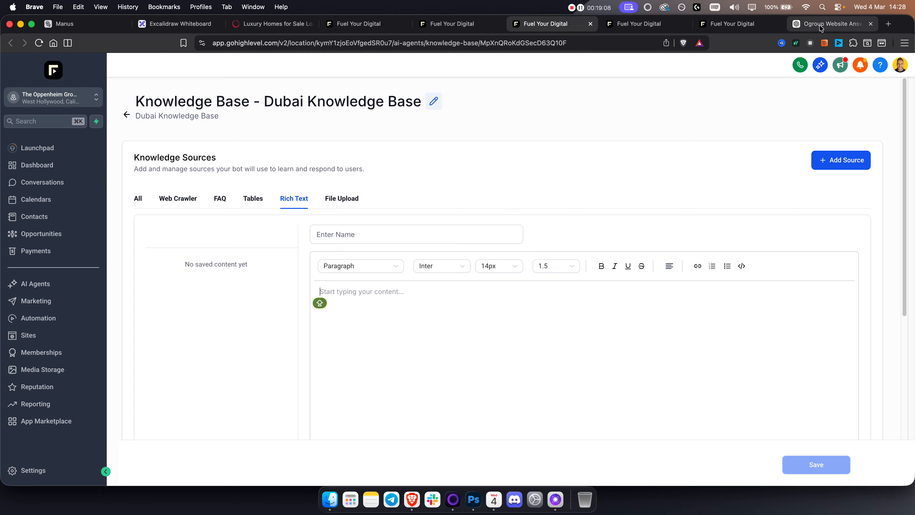
Step: Switch to Manus and check the progress of the FSBO property lead scraping task
left_click(91, 30)
scroll(396, 274, "down", 3)
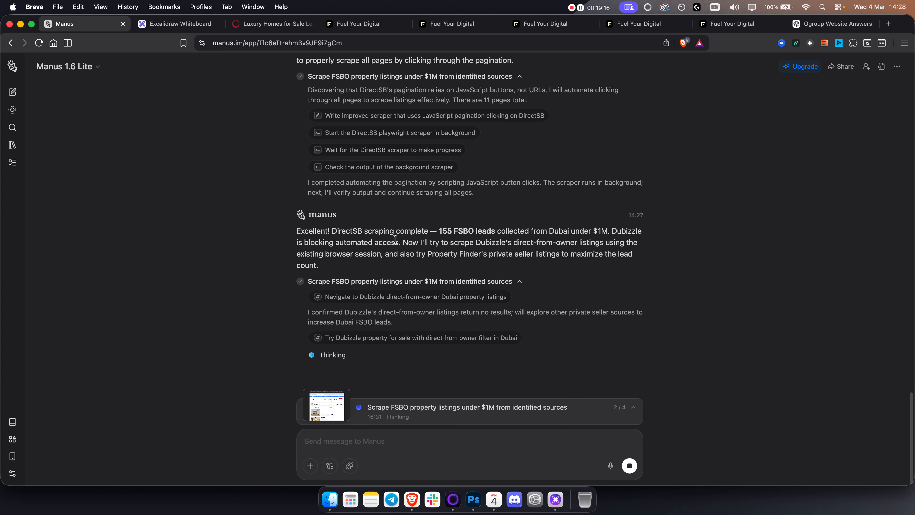
left_click_drag(437, 231, 450, 229)
left_click(450, 231)
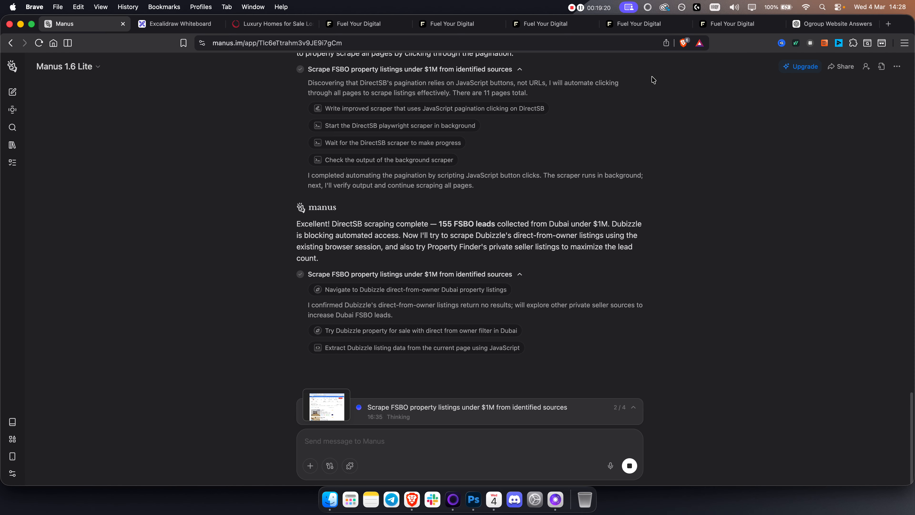
Step: Return to the Dubai Real Estate Agency bot's training settings and check which knowledge bases can be selected
left_click(653, 30)
left_click(733, 28)
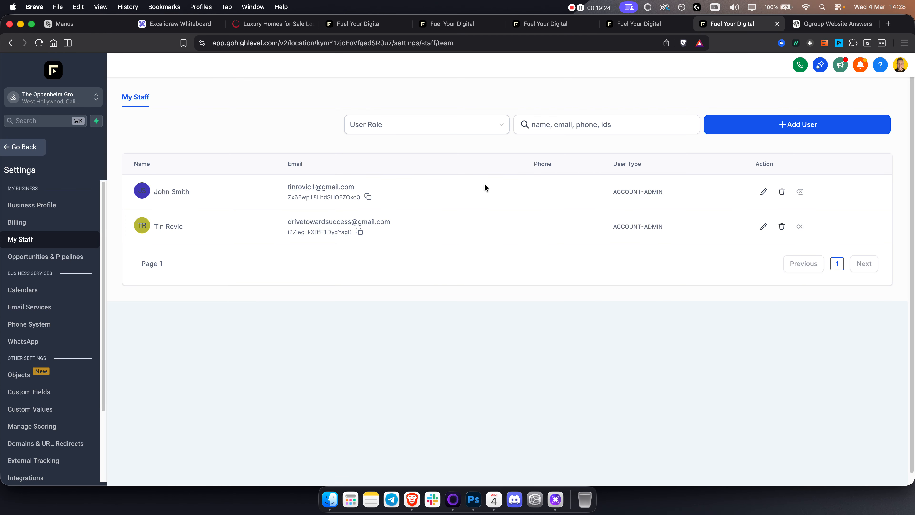
left_click(531, 28)
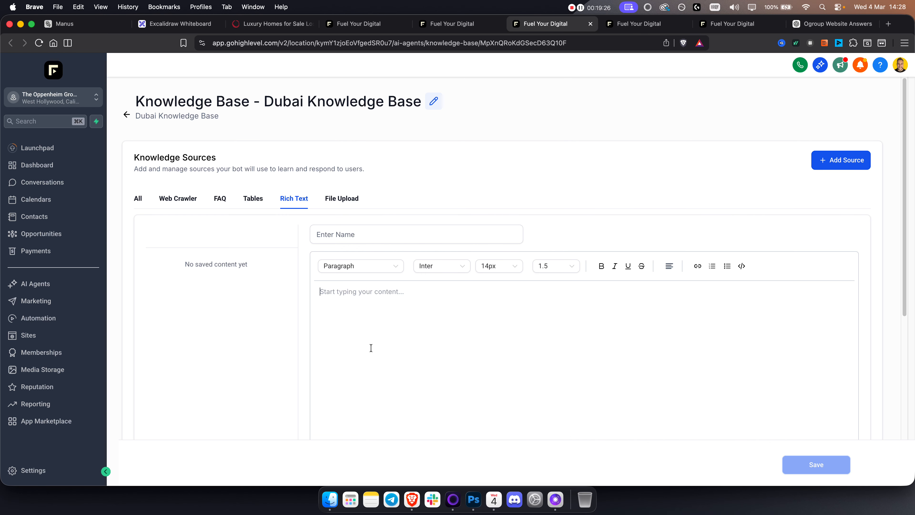
left_click(453, 24)
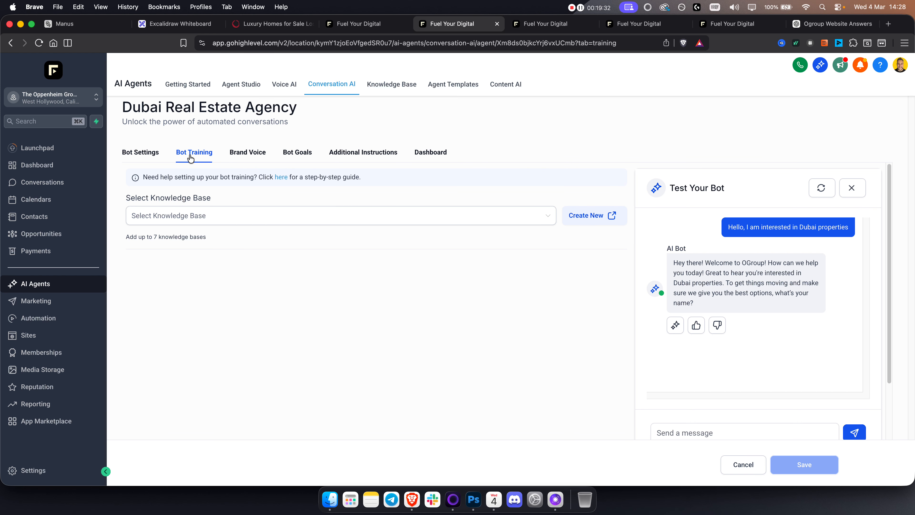
left_click(210, 218)
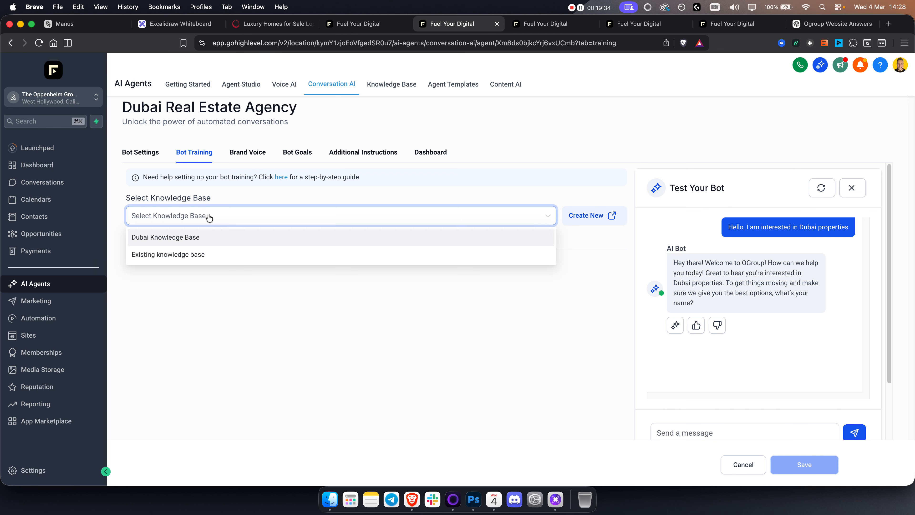
left_click(209, 217)
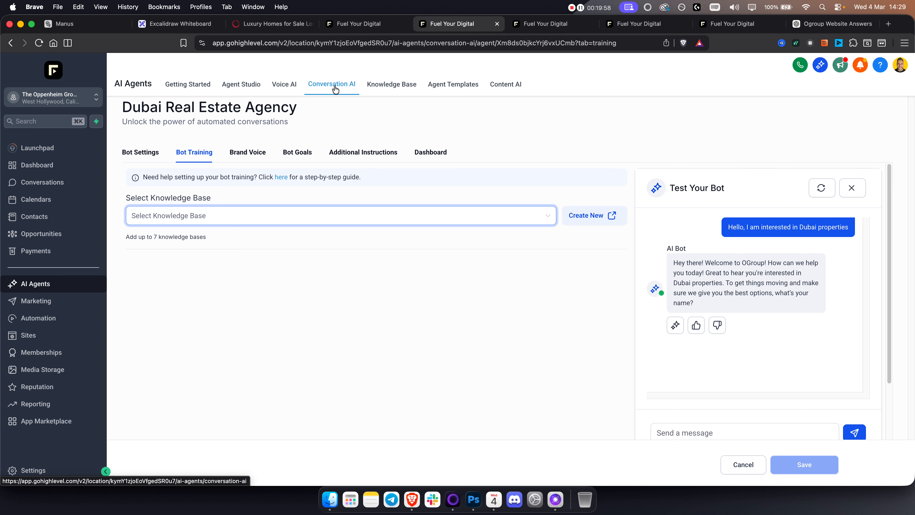
Step: Create a new website chat widget of the Live Chat type
left_click(32, 335)
left_click(600, 89)
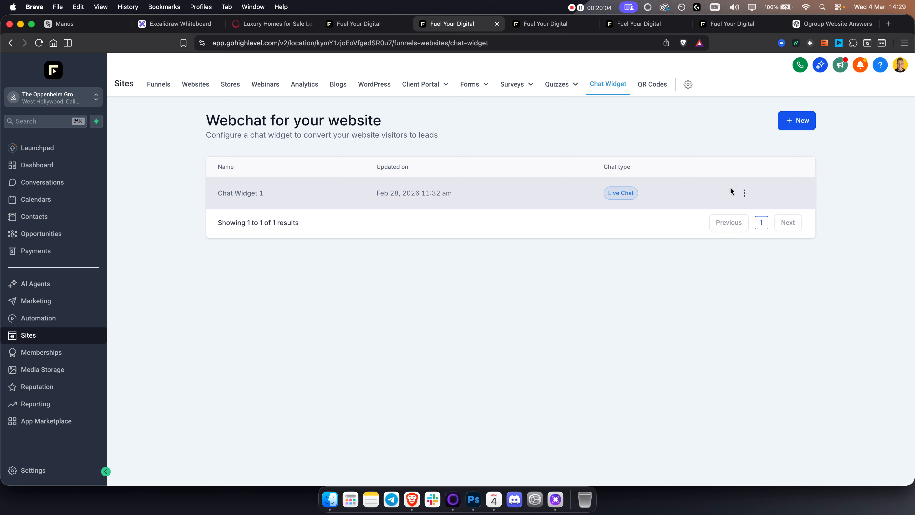
left_click(795, 122)
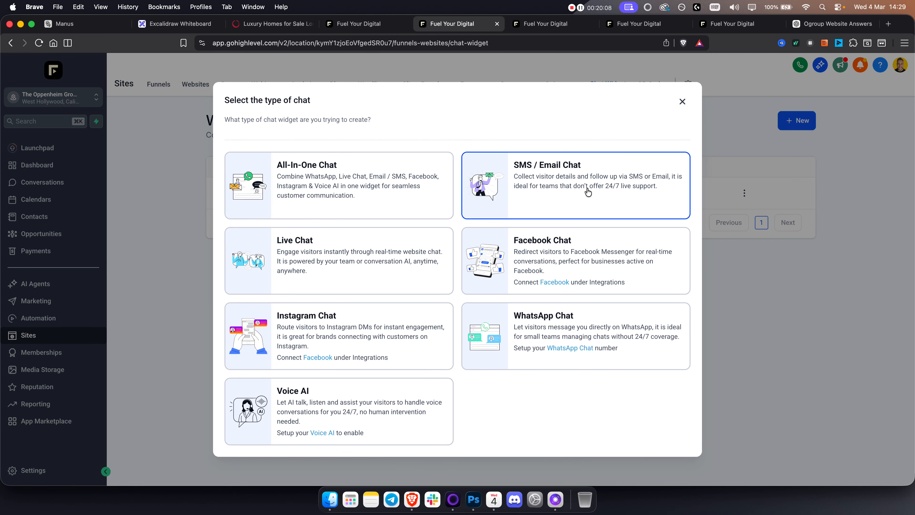
left_click(324, 263)
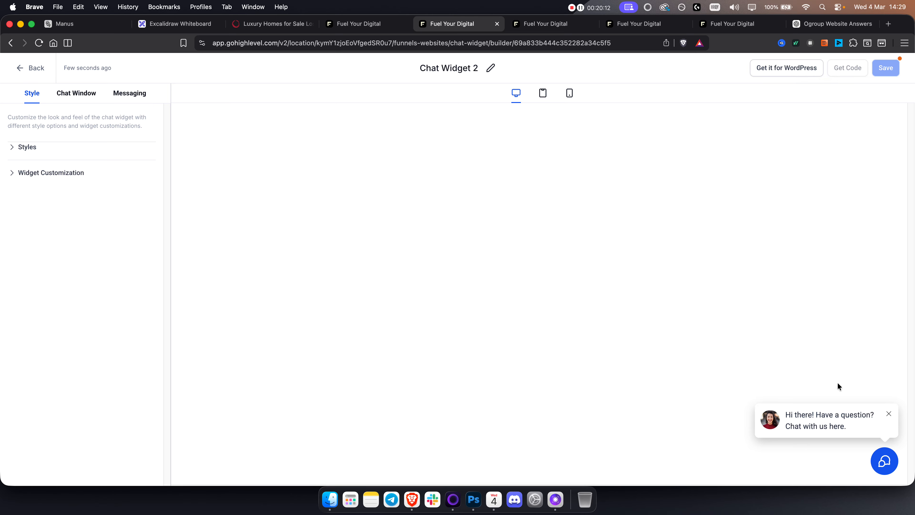
Step: Preview the expanded chat window, try the theme colours and apply the purple theme to the widget
left_click(890, 461)
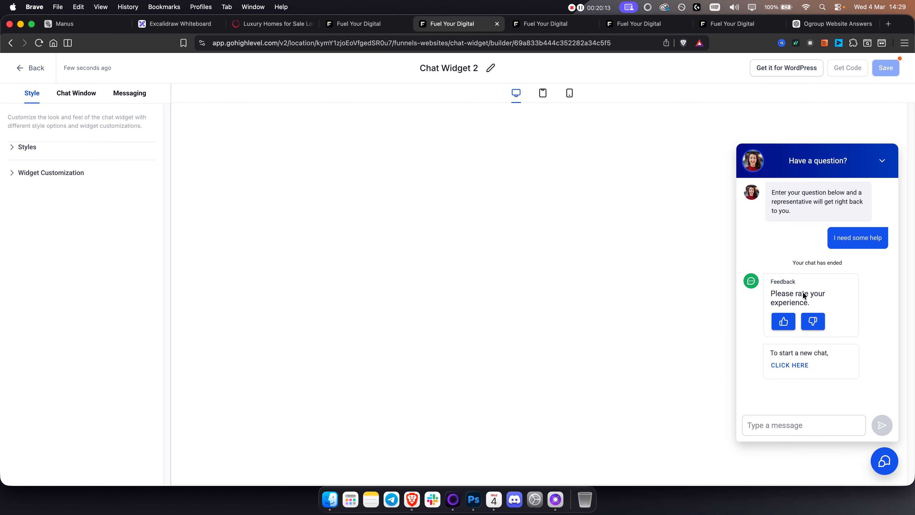
left_click(16, 148)
scroll(65, 299, "down", 3)
left_click(113, 283)
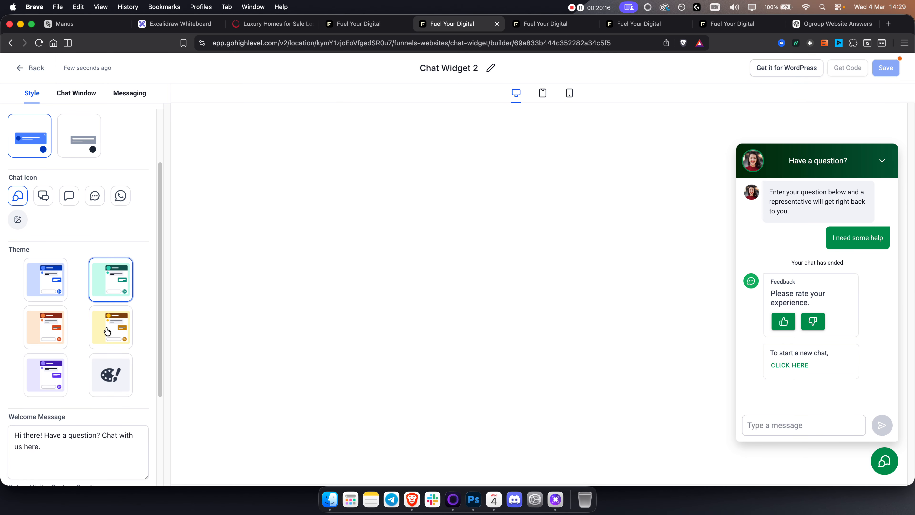
left_click(107, 321)
left_click(58, 356)
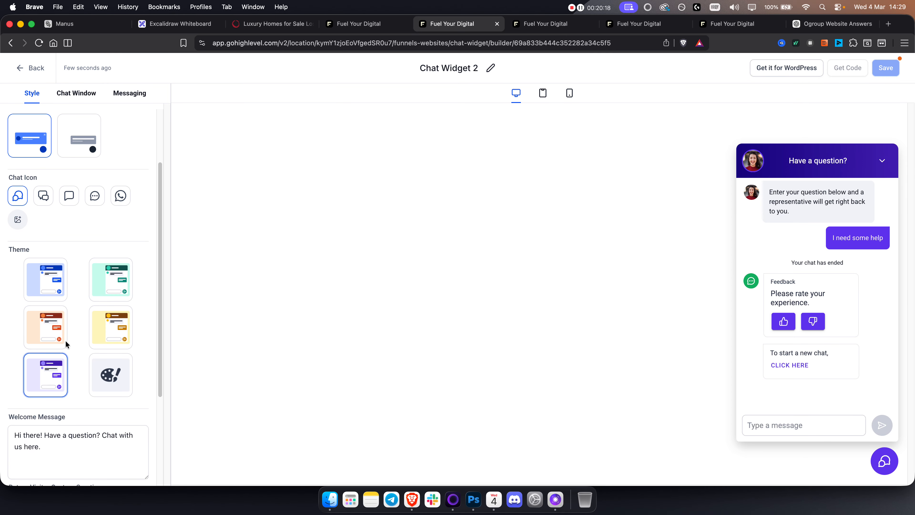
scroll(79, 276, "up", 5)
Step: Review the widget's chat window, messaging and widget customization settings
left_click(81, 98)
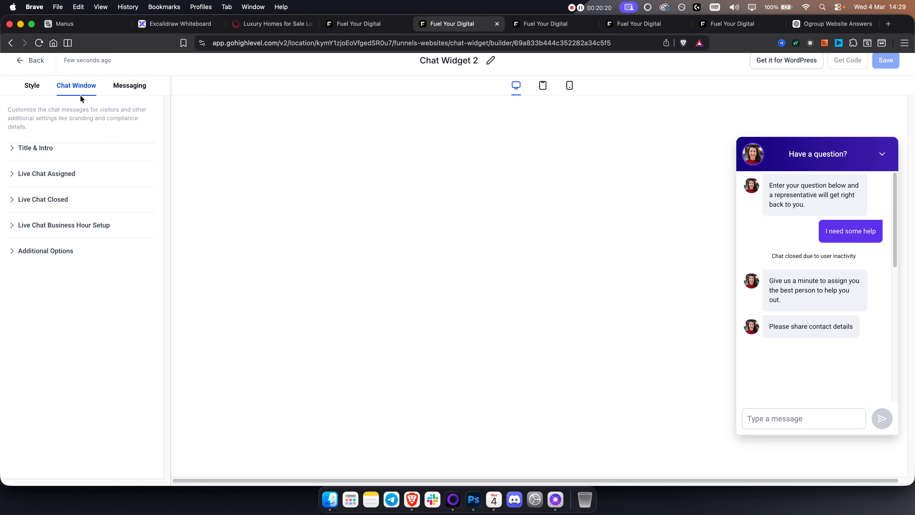
left_click(130, 85)
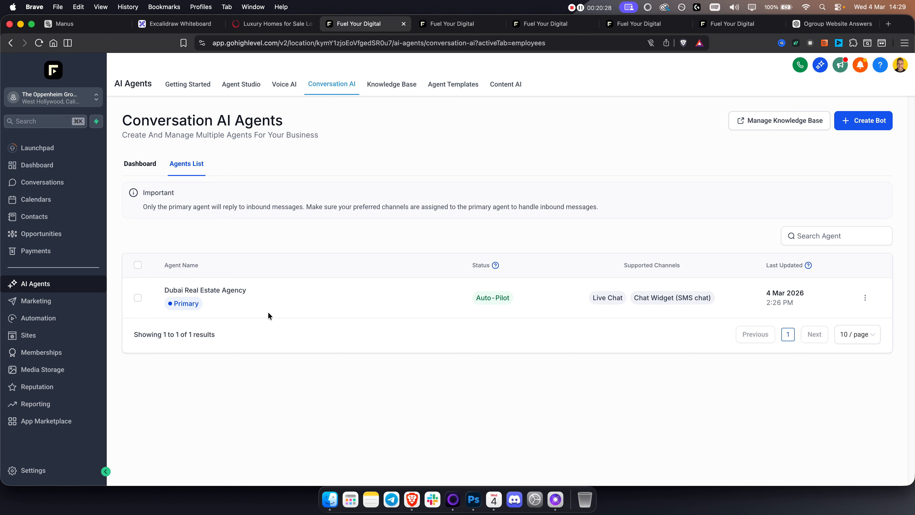
key("ctrl+Tab")
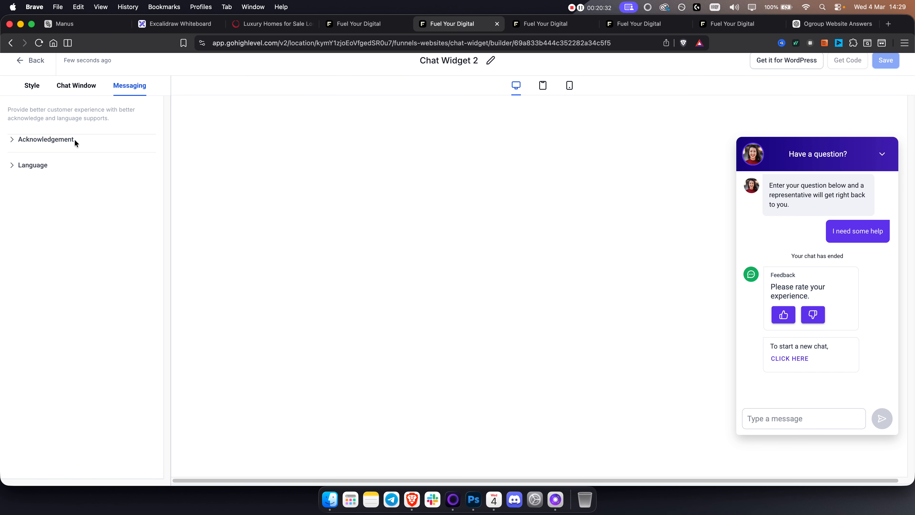
left_click(31, 86)
left_click(67, 173)
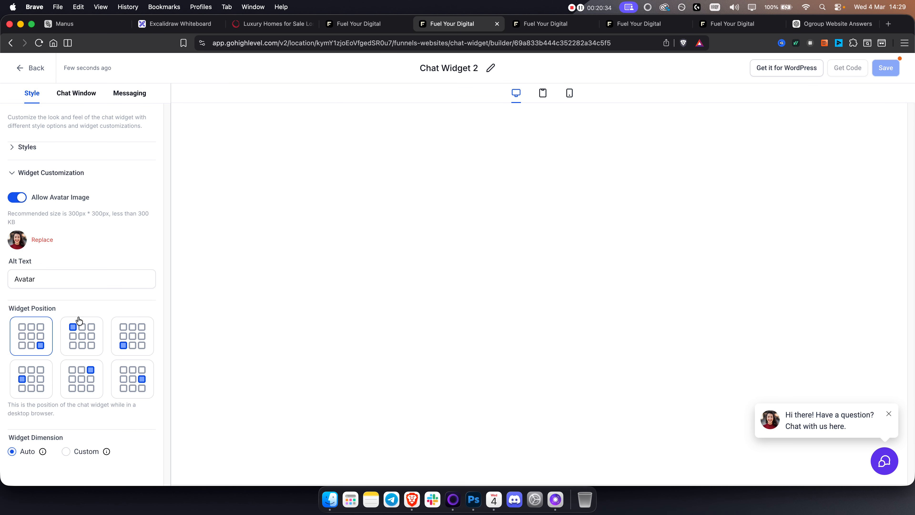
Step: Set the agency branding URL to fuelyourdigital.com in the chat window's additional options
left_click(67, 94)
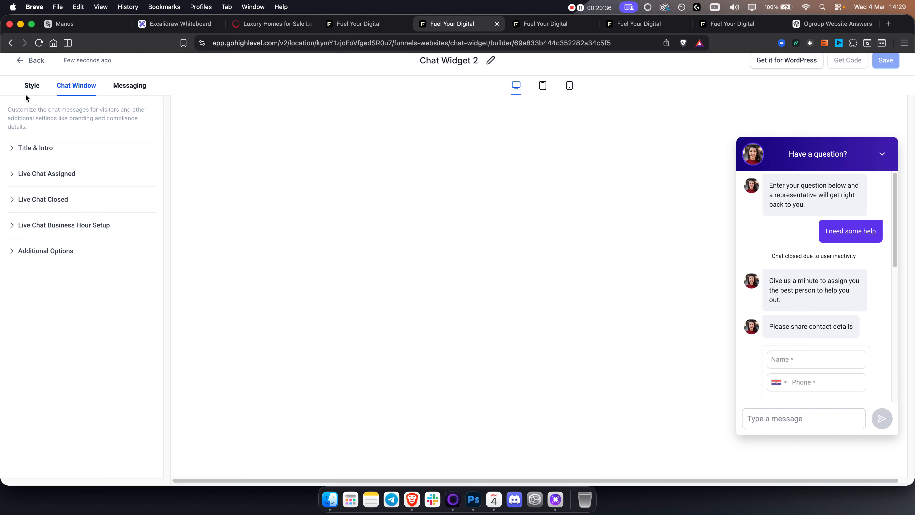
left_click(54, 254)
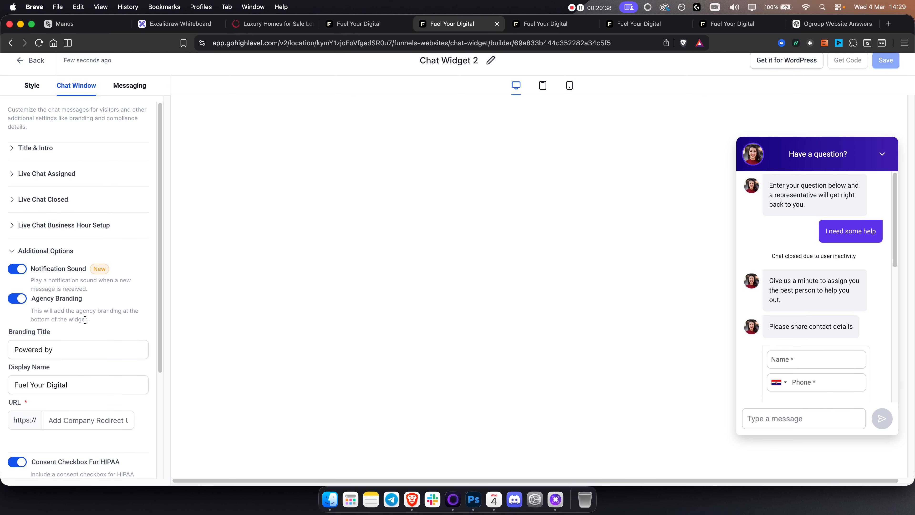
scroll(85, 319, "down", 3)
left_click(76, 342)
type("FUELY")
key("BackSpace")
key("BackSpace")
key("BackSpace")
key("BackSpace")
key("BackSpace")
type("fuelyourdigital.com")
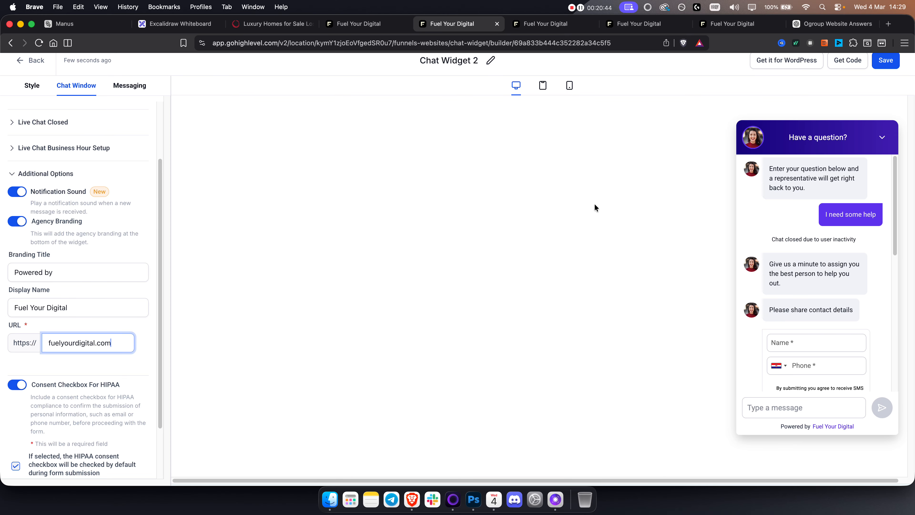
Step: Save Chat Widget 2, copy its embed code and return to the chat widget list
left_click(887, 62)
left_click(895, 73)
left_click(855, 61)
left_click(612, 357)
left_click(629, 176)
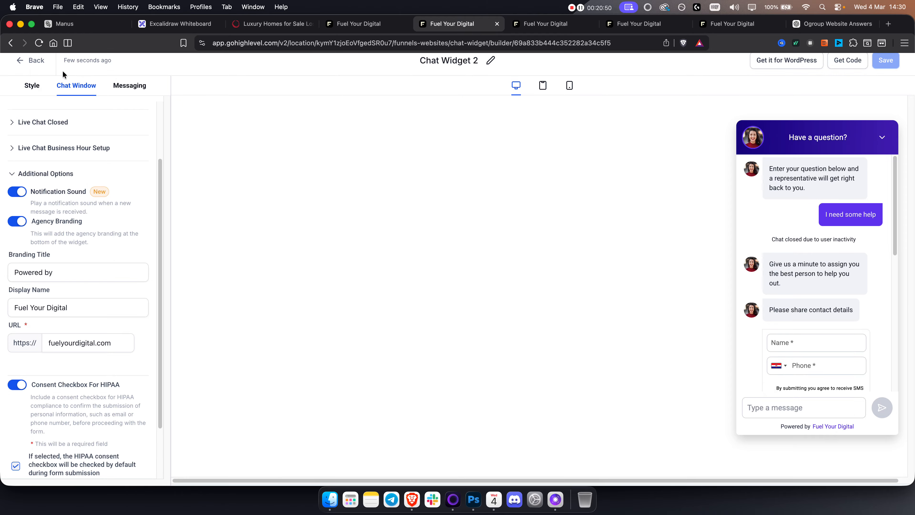
left_click(31, 61)
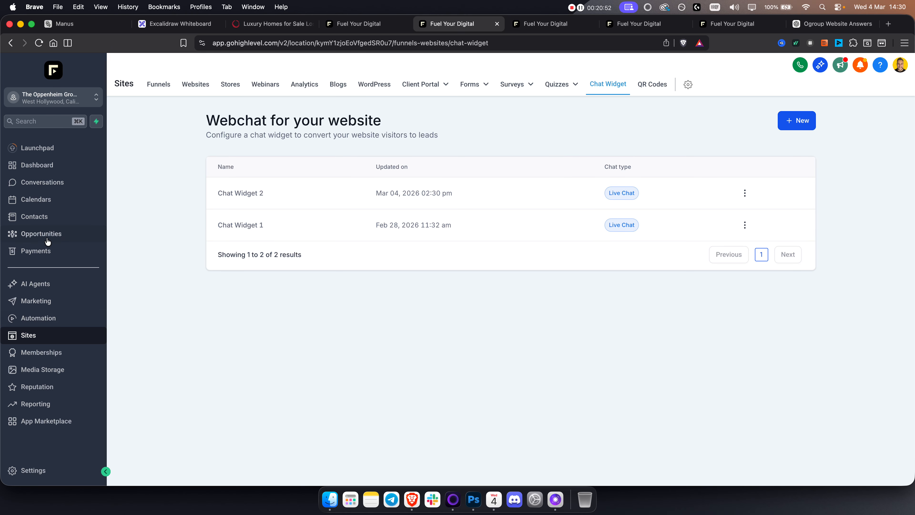
Step: Open the settings of the Title Company website
left_click(267, 89)
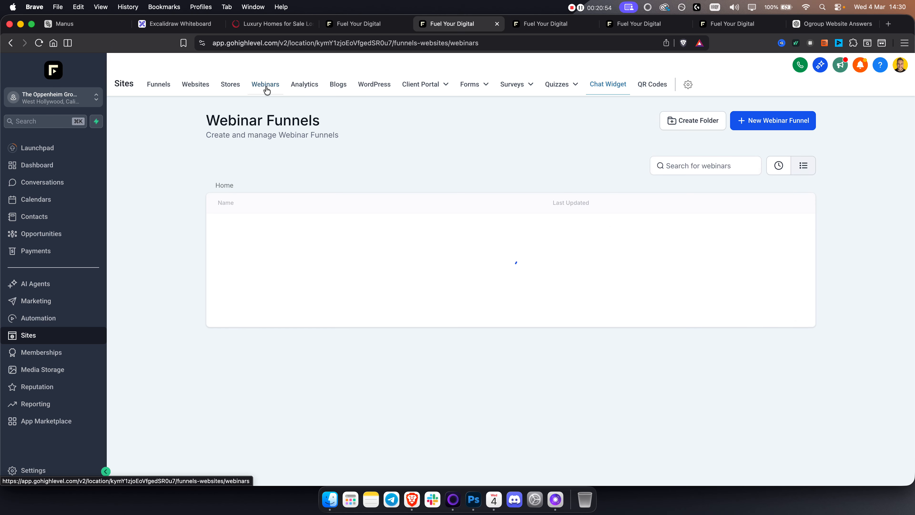
left_click(191, 87)
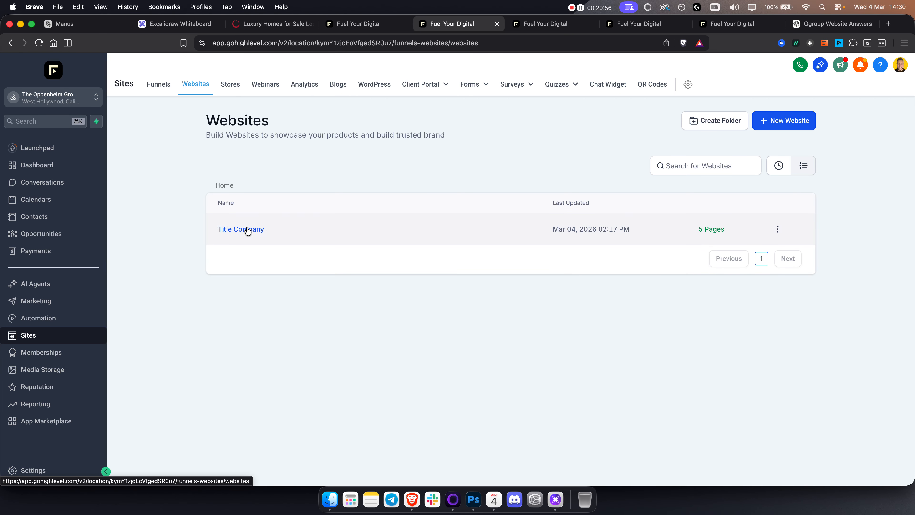
left_click(244, 230)
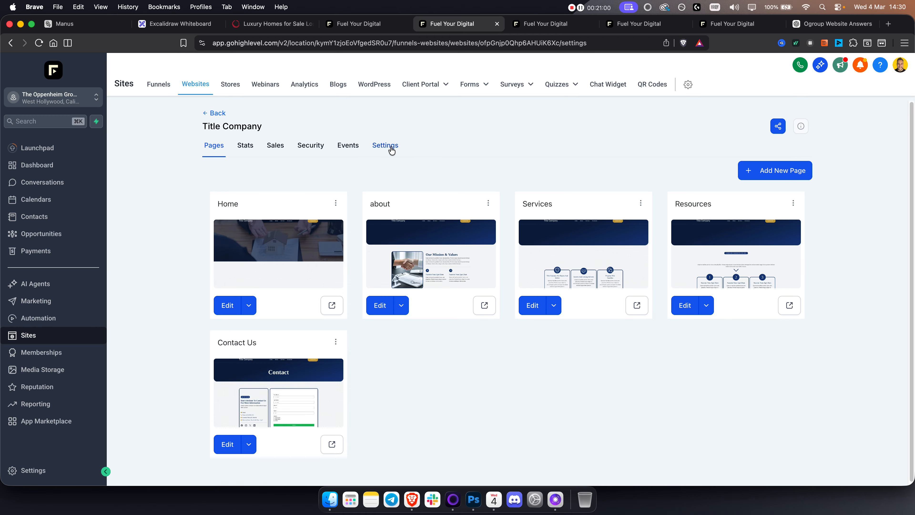
left_click(383, 146)
Step: Paste the chat widget script into the website's head tracking code and save the settings
scroll(353, 310, "down", 1)
left_click(367, 320)
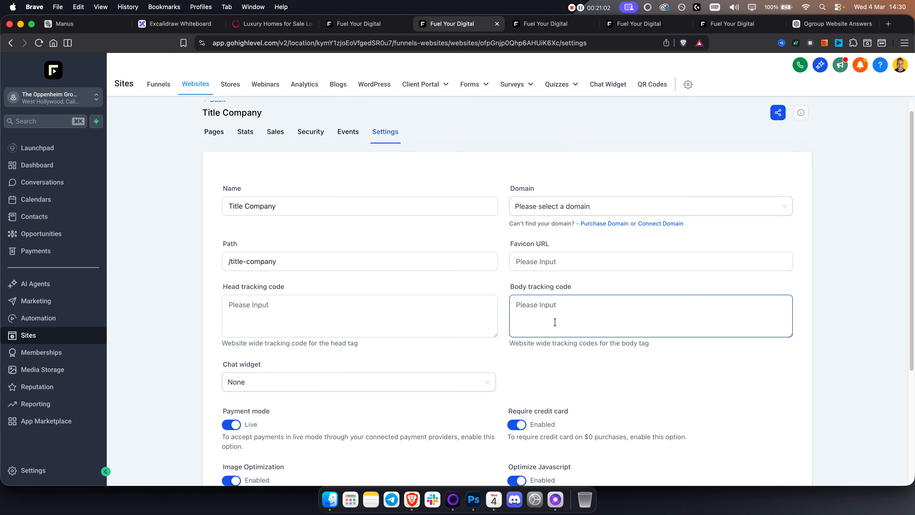
scroll(344, 310, "down", 2)
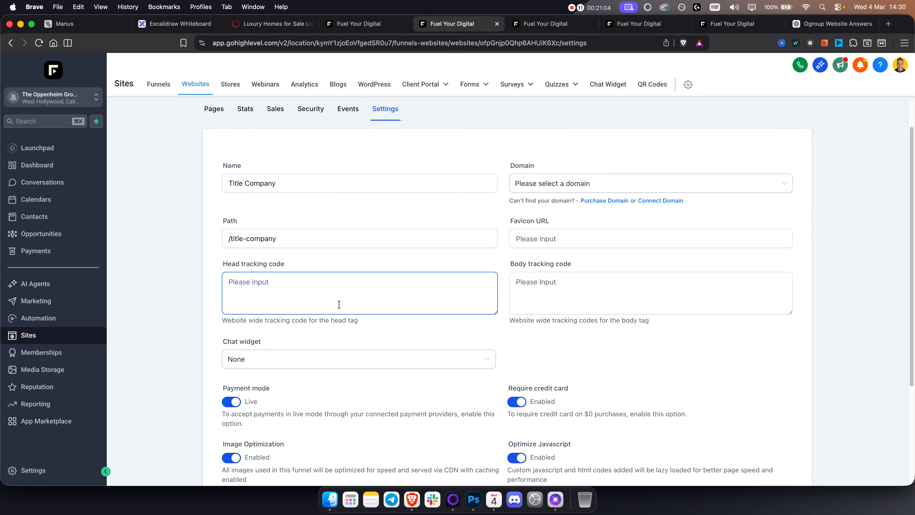
scroll(313, 272, "up", 2)
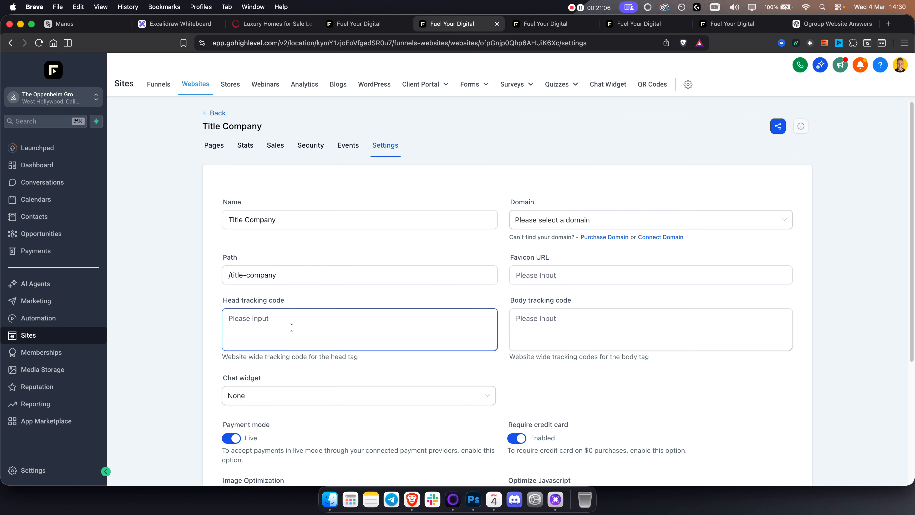
key("super+v")
scroll(213, 319, "down", 7)
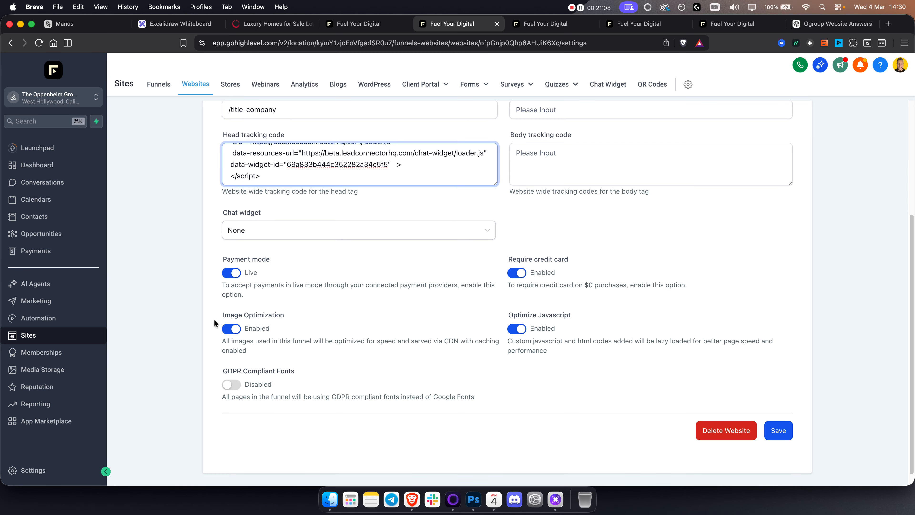
left_click(779, 433)
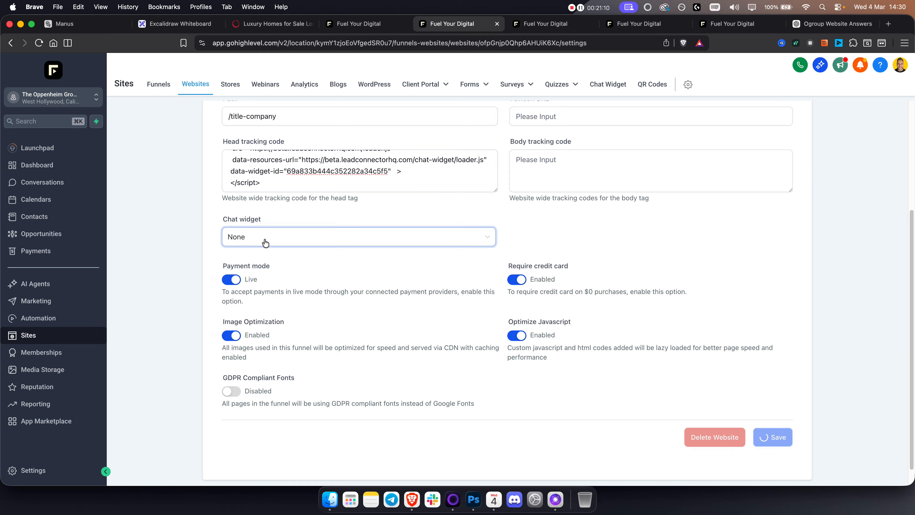
Step: Go back to the Title Company website's pages and open the Home page in the page builder
scroll(262, 239, "up", 7)
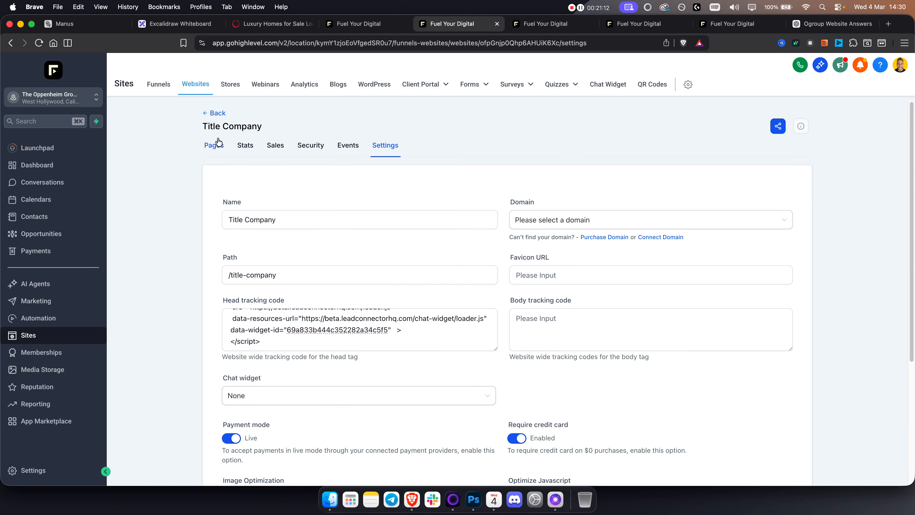
left_click(217, 145)
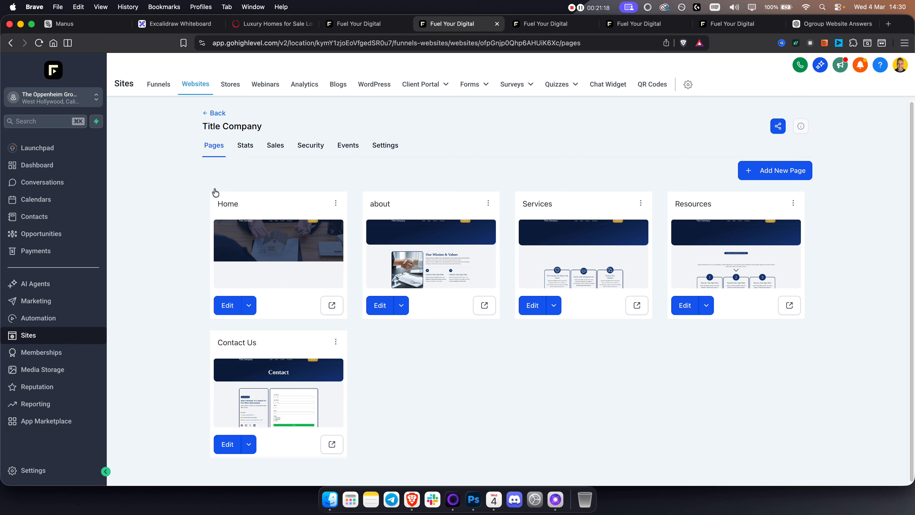
left_click(204, 113)
left_click(777, 232)
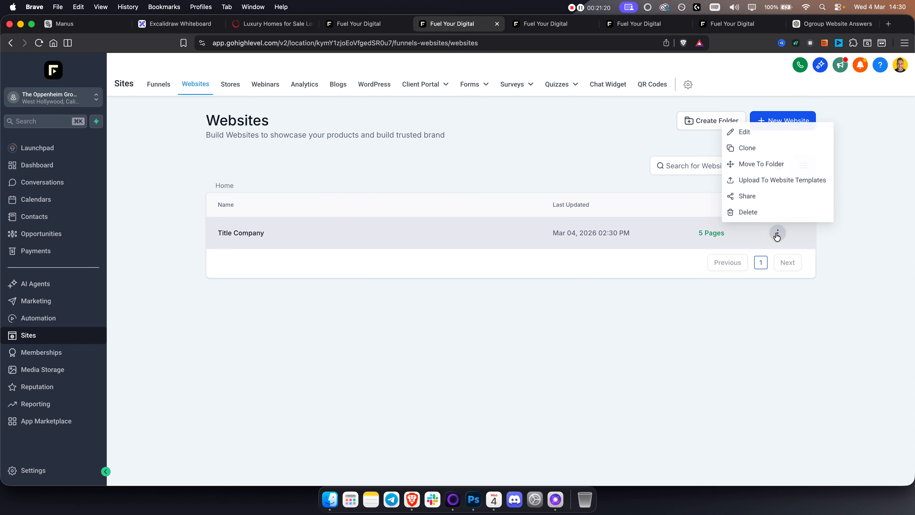
left_click(753, 188)
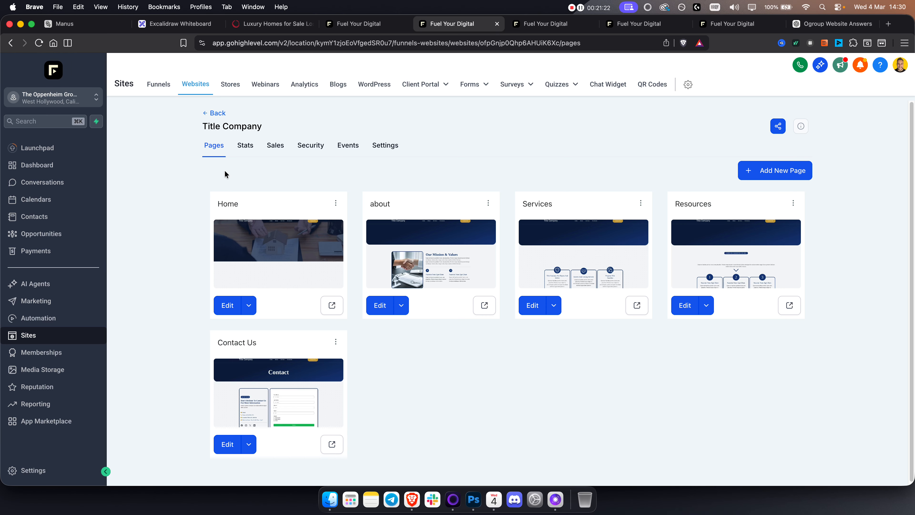
left_click(220, 305)
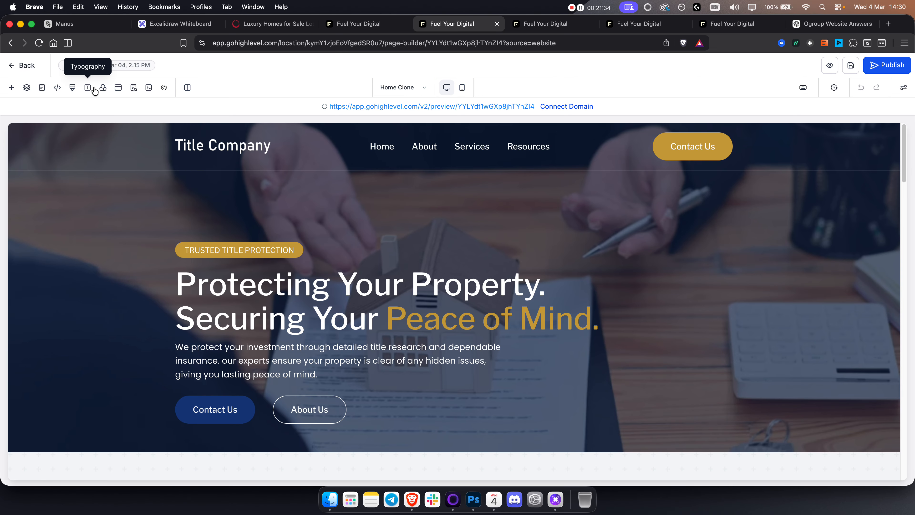
Step: Paste the chat widget script into the Home Clone page's header tracking code and save it
left_click(57, 88)
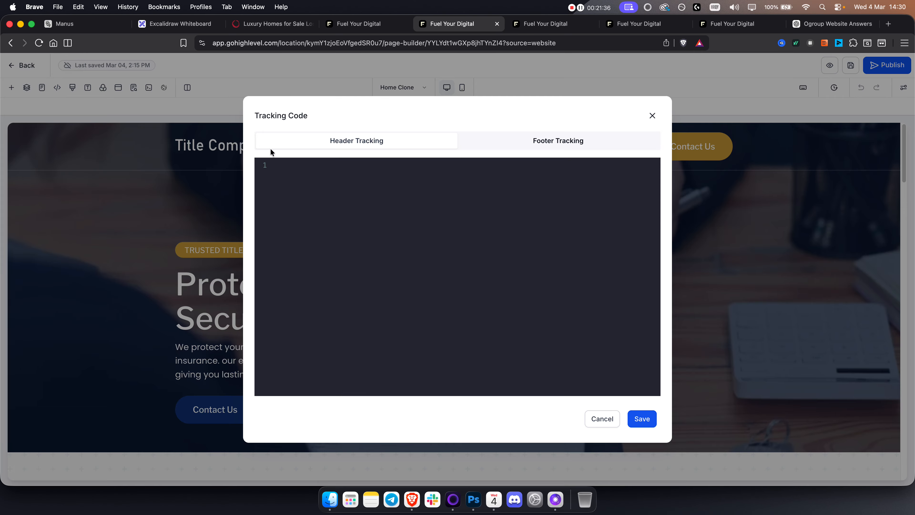
left_click(547, 142)
key("super+v")
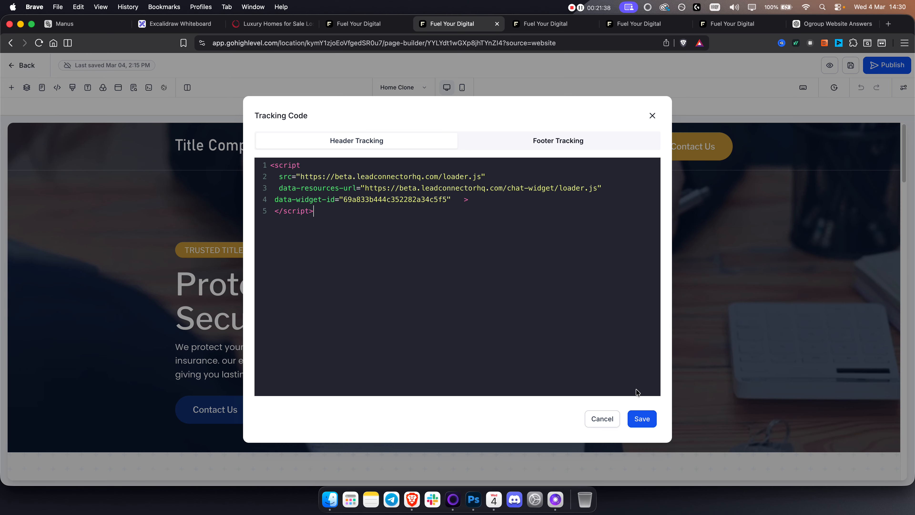
left_click(638, 418)
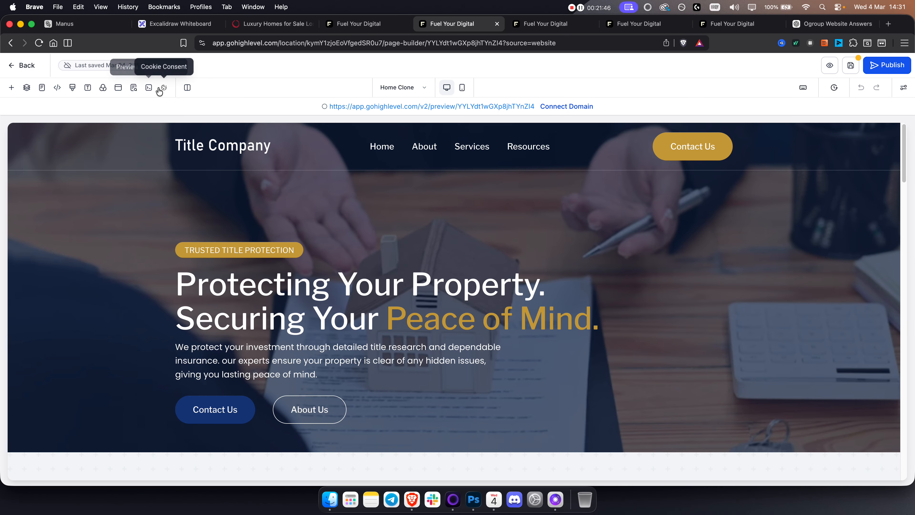
Step: Save the Home Clone page, preview it and open the live chat widget on the preview
left_click(850, 65)
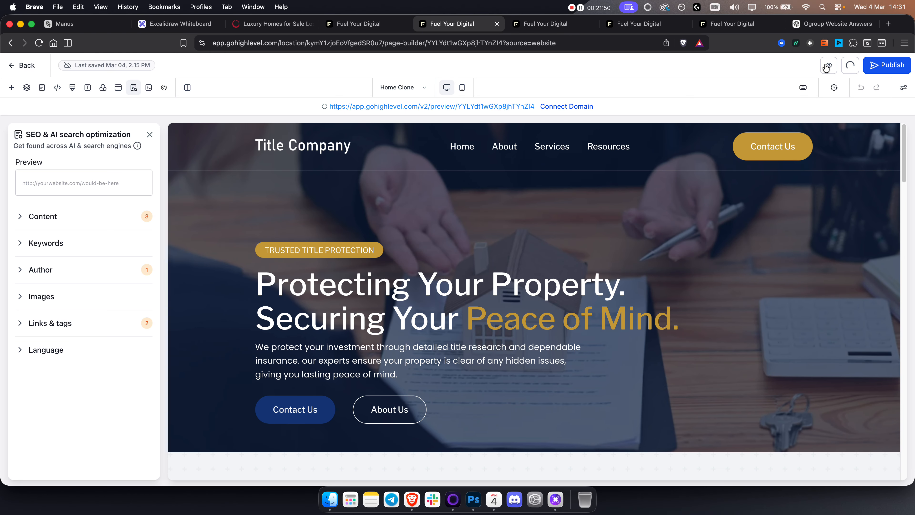
left_click(827, 66)
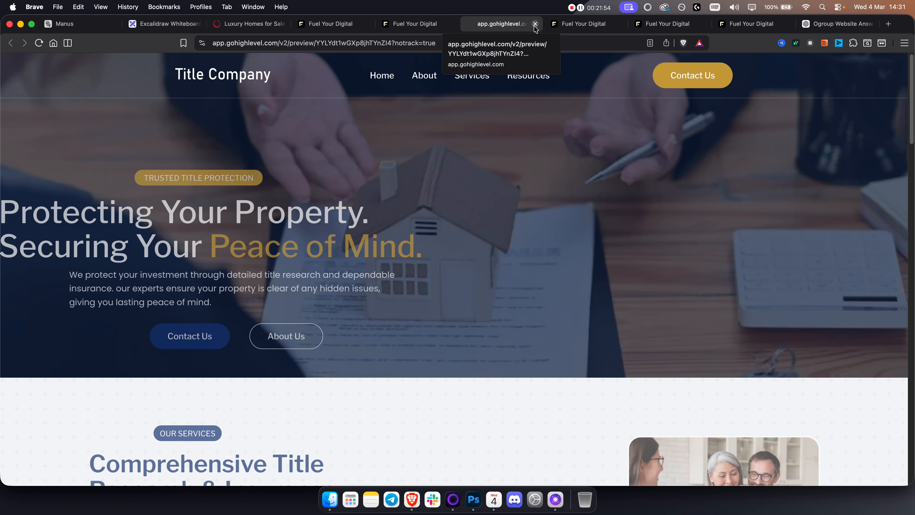
left_click(891, 466)
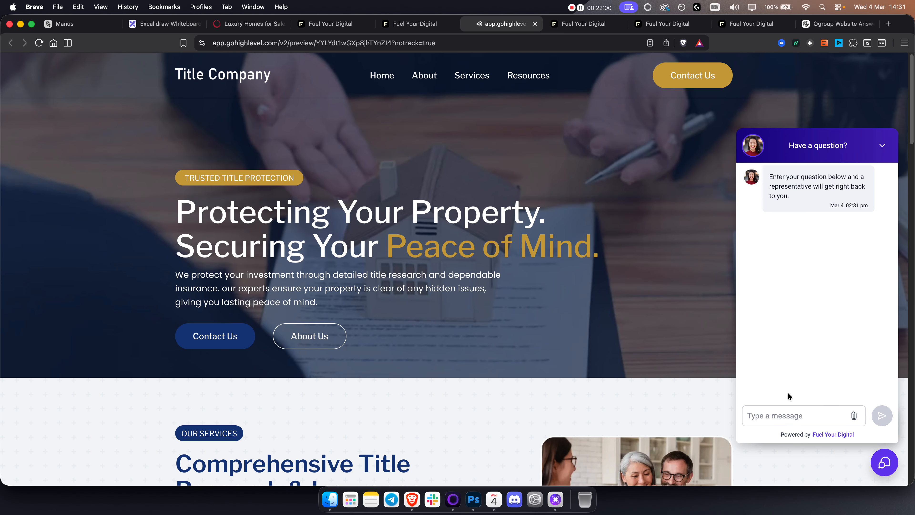
Step: Check the real estate marketing outline in Excalidraw and switch back to the Conversation AI agents list in GoHighLevel
left_click(168, 26)
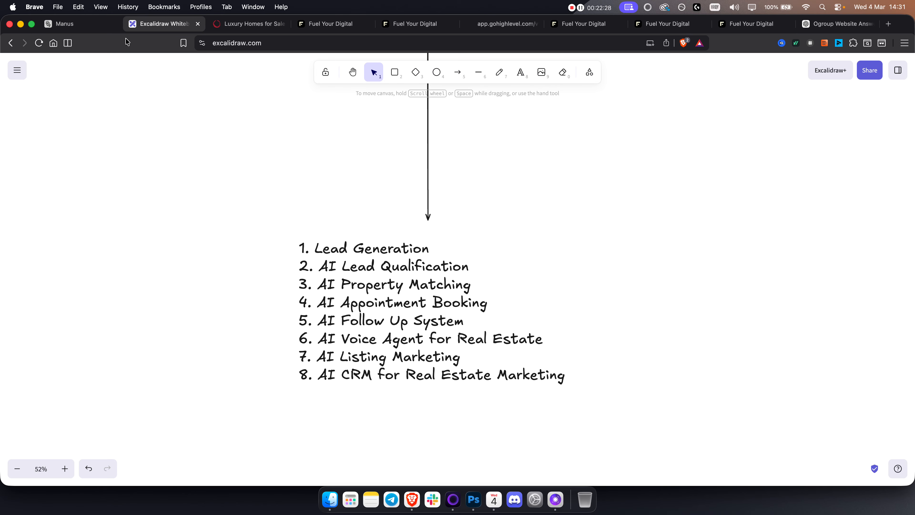
left_click(410, 24)
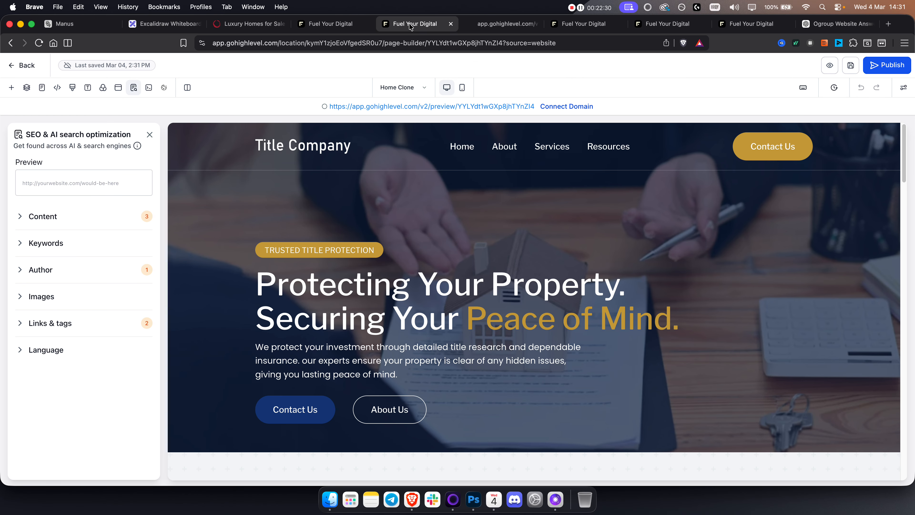
left_click(331, 24)
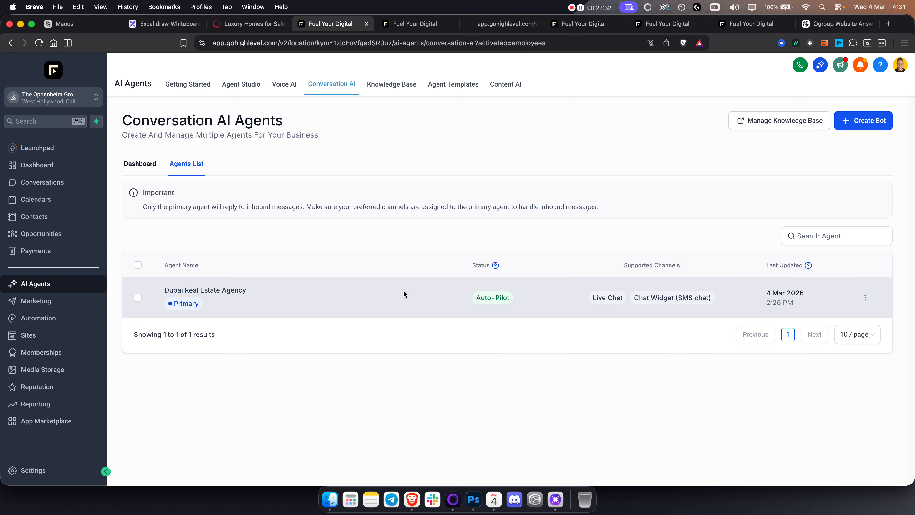
Step: Open the Dubai Real Estate Agency bot and look through its additional instructions, goals, brand voice and training
left_click(218, 290)
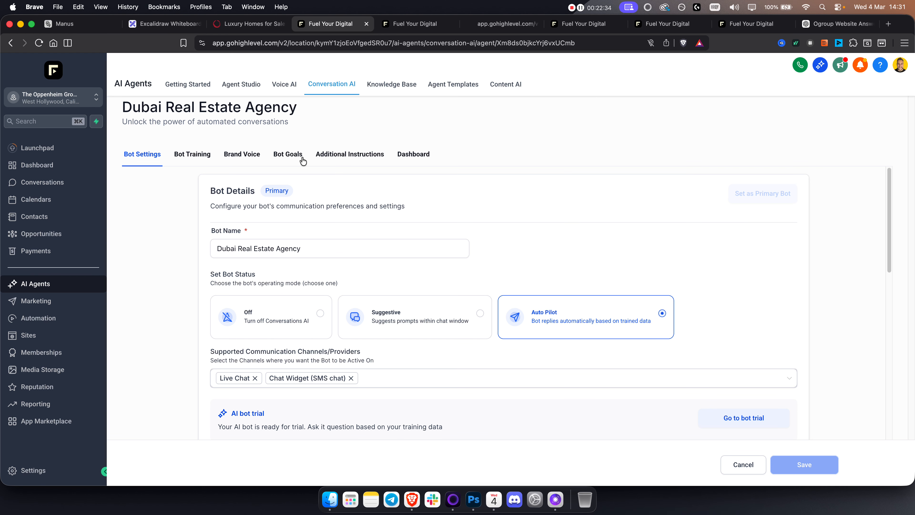
left_click(326, 155)
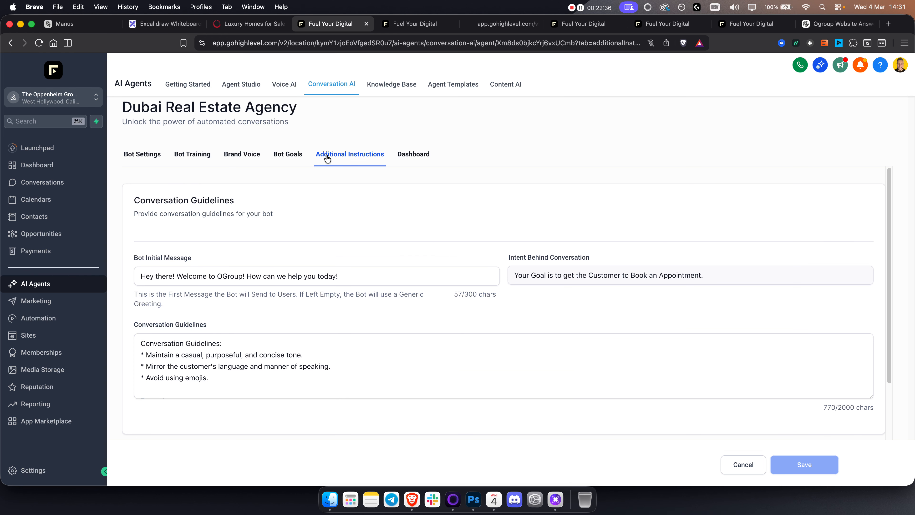
left_click(281, 155)
left_click(236, 159)
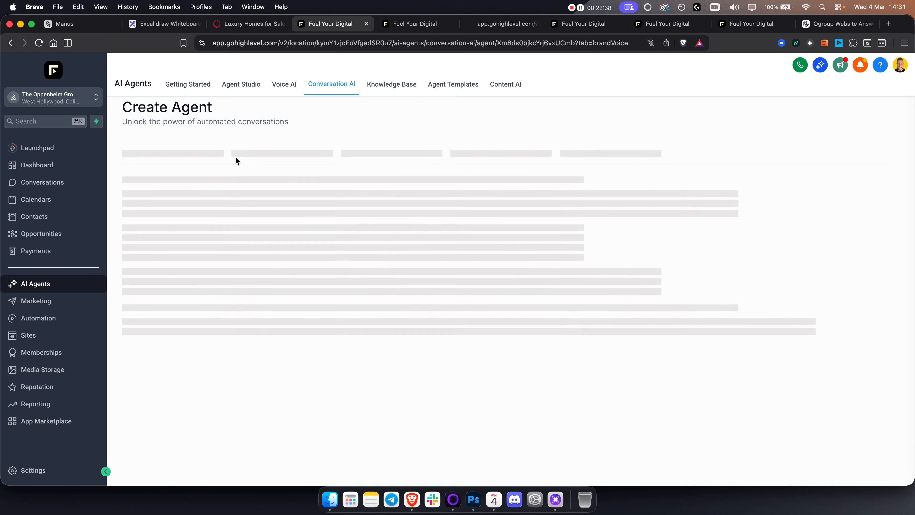
left_click(204, 159)
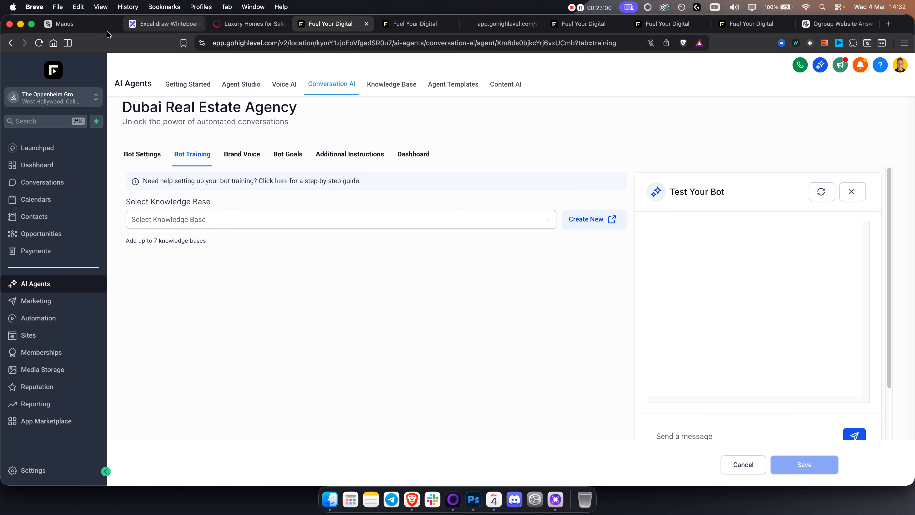
Step: Check the progress of the property listing scrape in Manus and return to the bot's training page in GoHighLevel
left_click(78, 25)
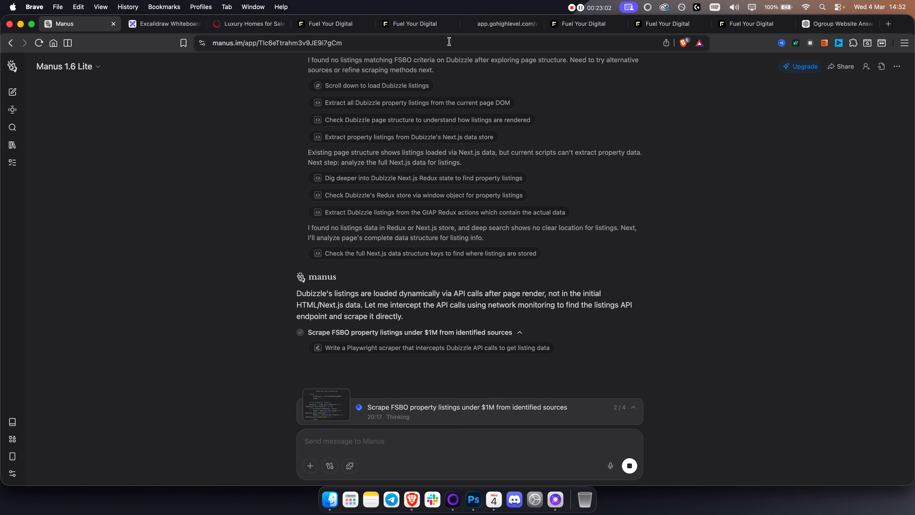
left_click(419, 30)
left_click(329, 29)
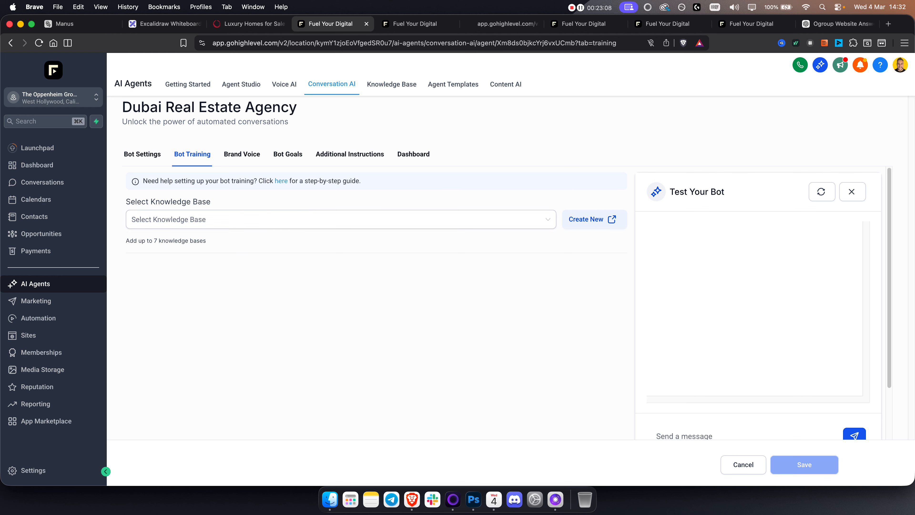
Step: Switch to the Excalidraw whiteboard and review the AI Appointment Booking item in the numbered outline
left_click(159, 24)
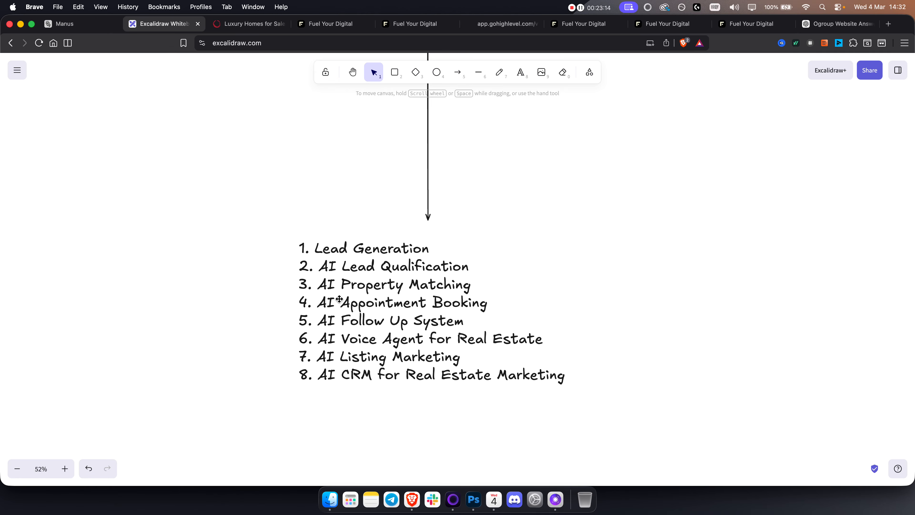
left_click(355, 305)
left_click(278, 304)
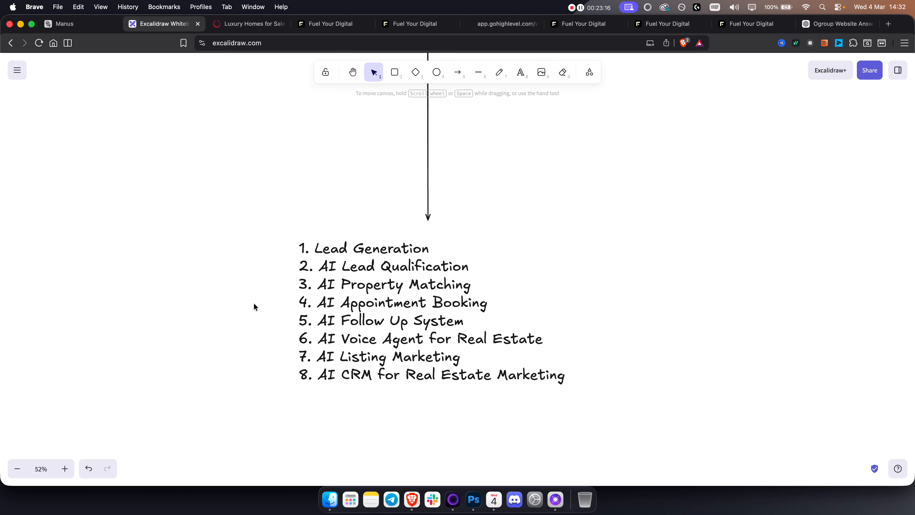
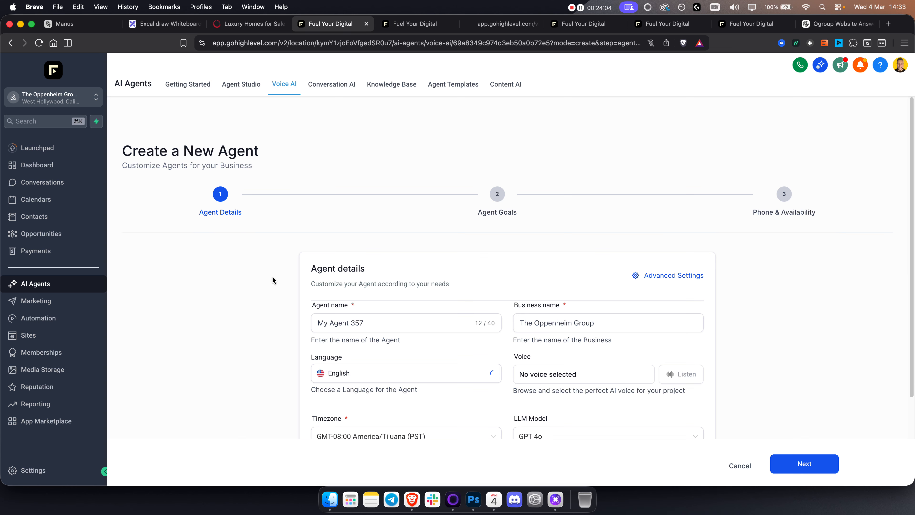
Step: Name the new voice agent "Real Estate Agent"
scroll(272, 281, "up", 5)
scroll(272, 282, "down", 3)
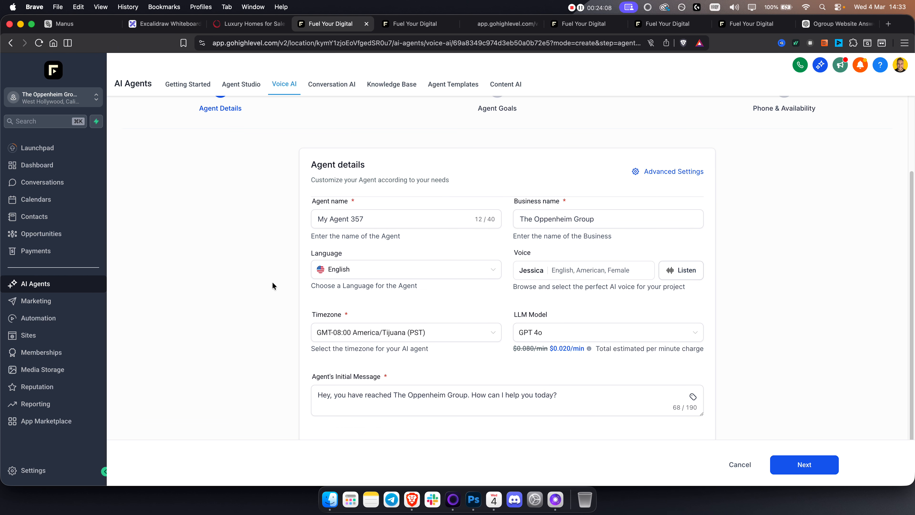
triple_click(395, 223)
type("R")
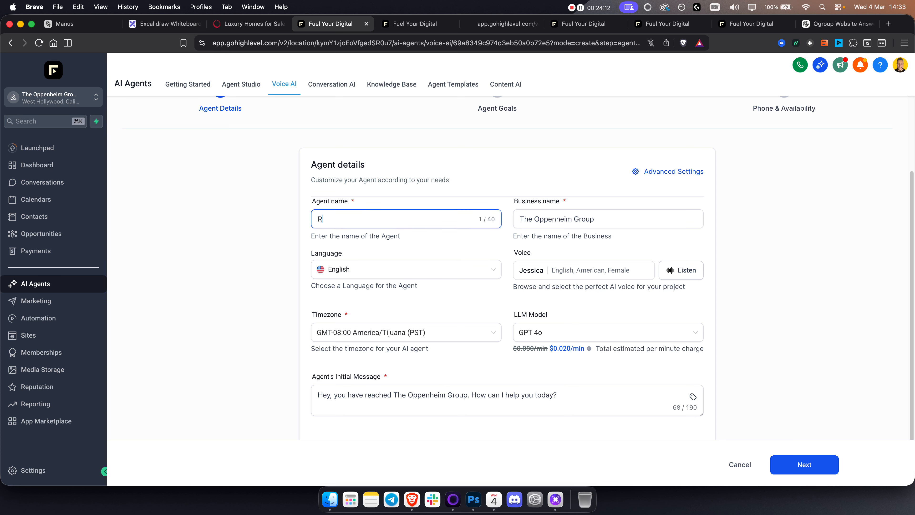
type("eal Estat")
Step: Preview several voices from the library, including Apple, Clyde and Russell, and save James as the agent's voice
left_click(555, 270)
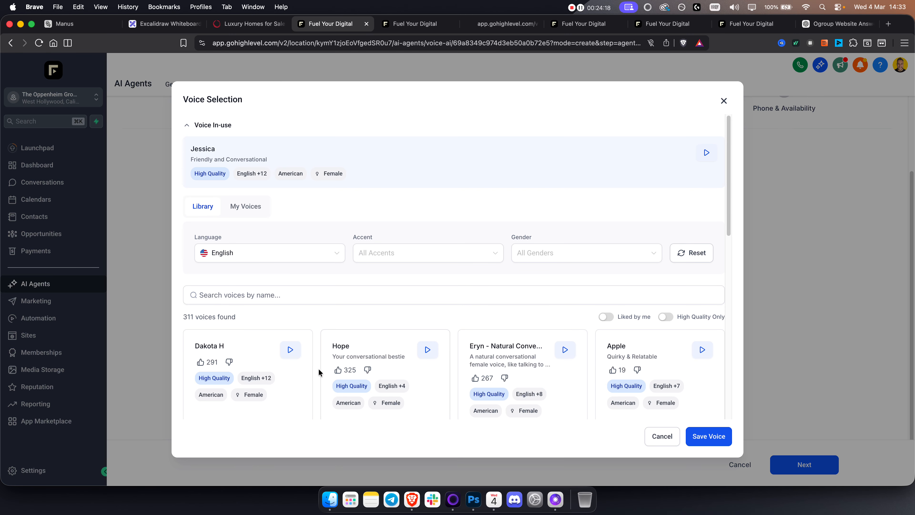
scroll(364, 343, "down", 5)
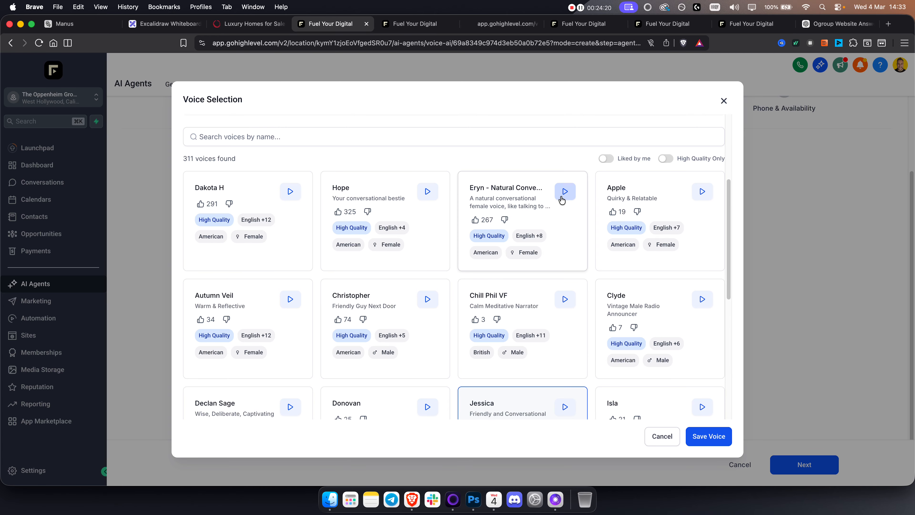
left_click(702, 192)
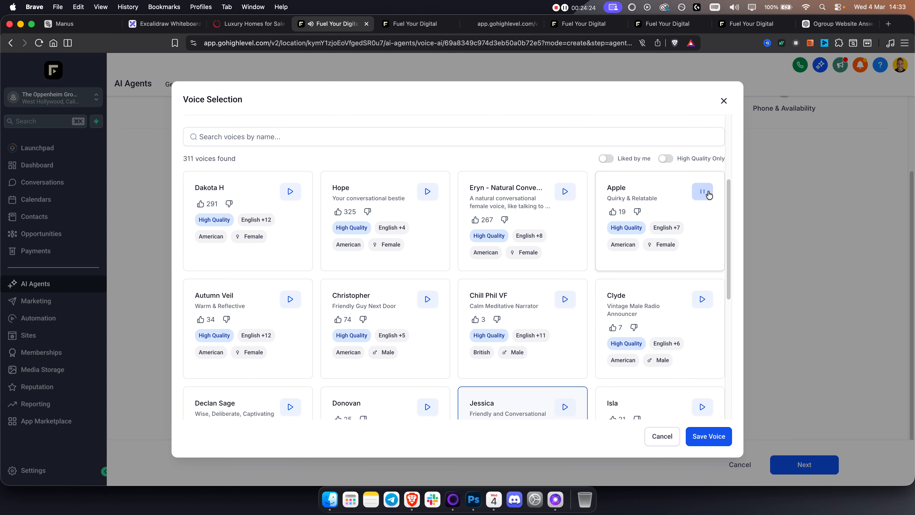
left_click(702, 299)
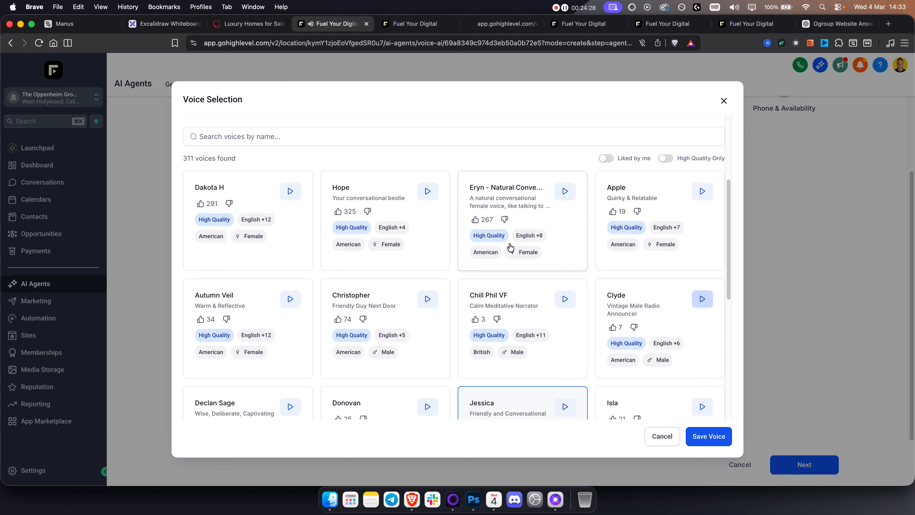
scroll(630, 307, "down", 10)
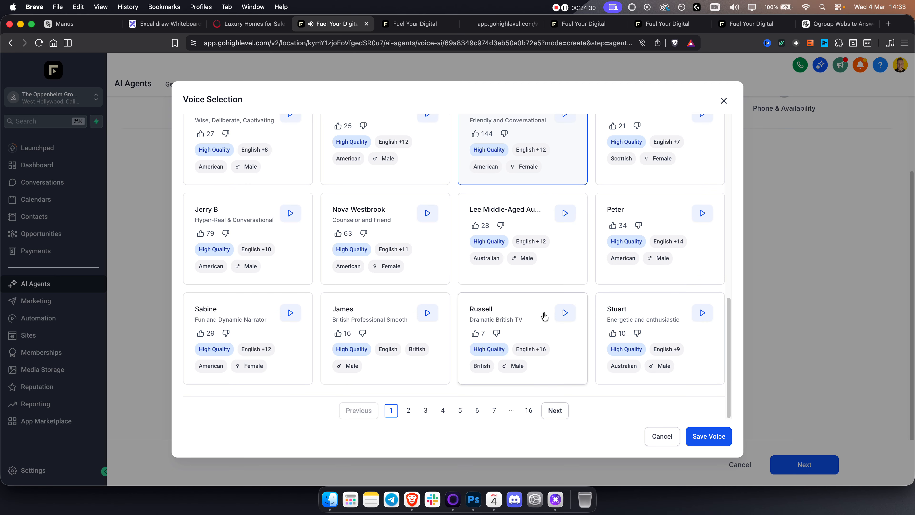
left_click(569, 315)
left_click(569, 315)
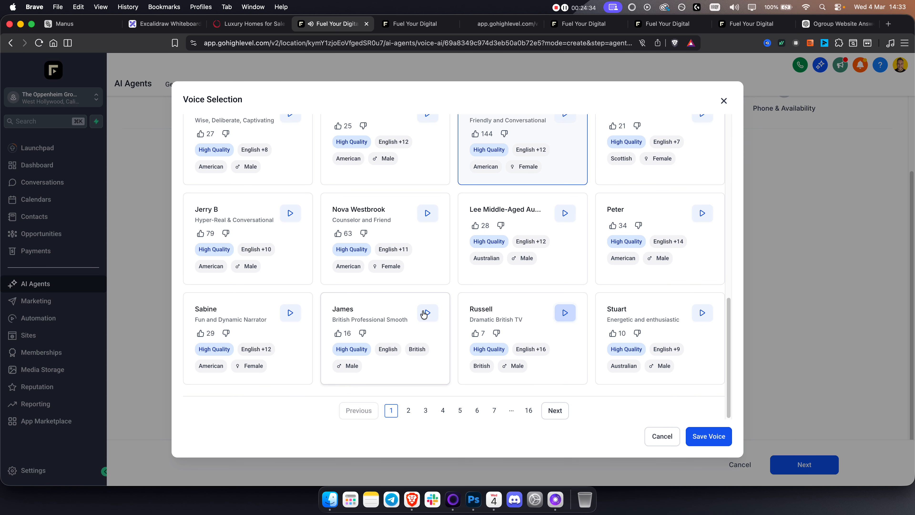
left_click(424, 314)
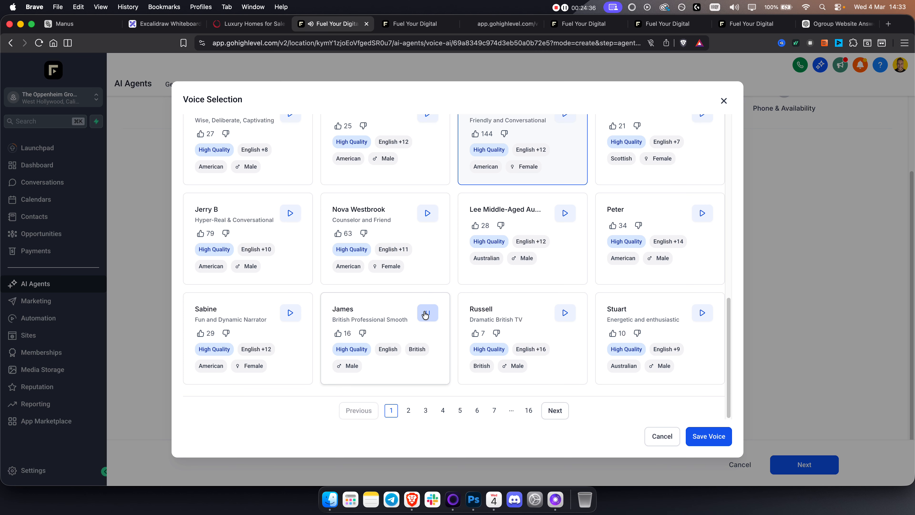
left_click(364, 317)
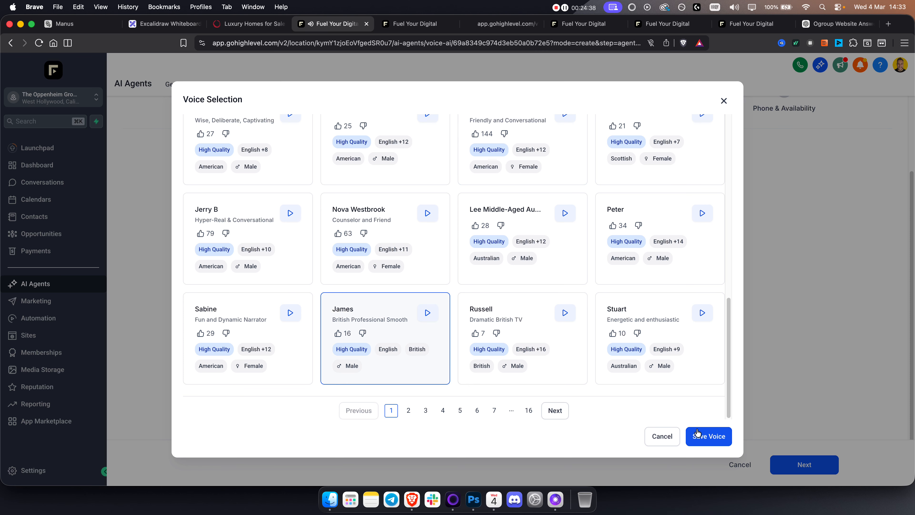
left_click(697, 434)
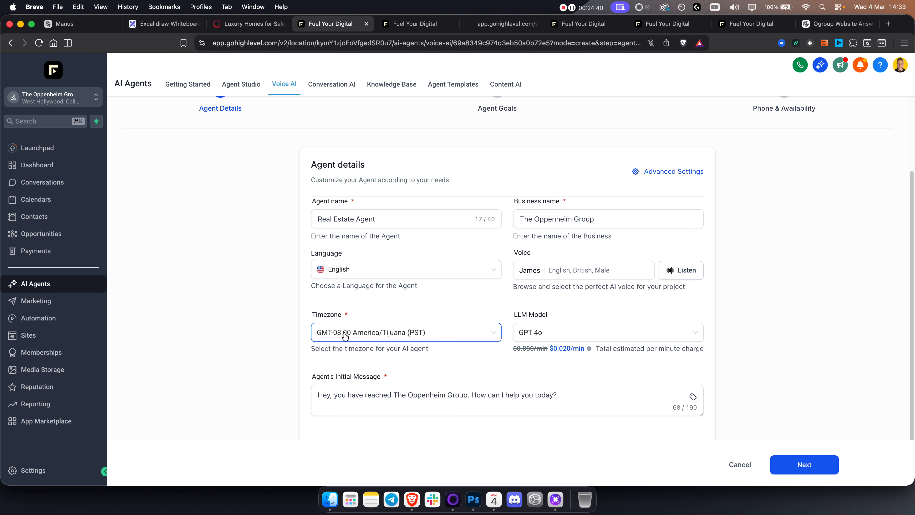
Step: Set the agent's timezone to GMT+04:00 Asia/Dubai and its LLM model to Claude 4.5 Sonnet
left_click(387, 337)
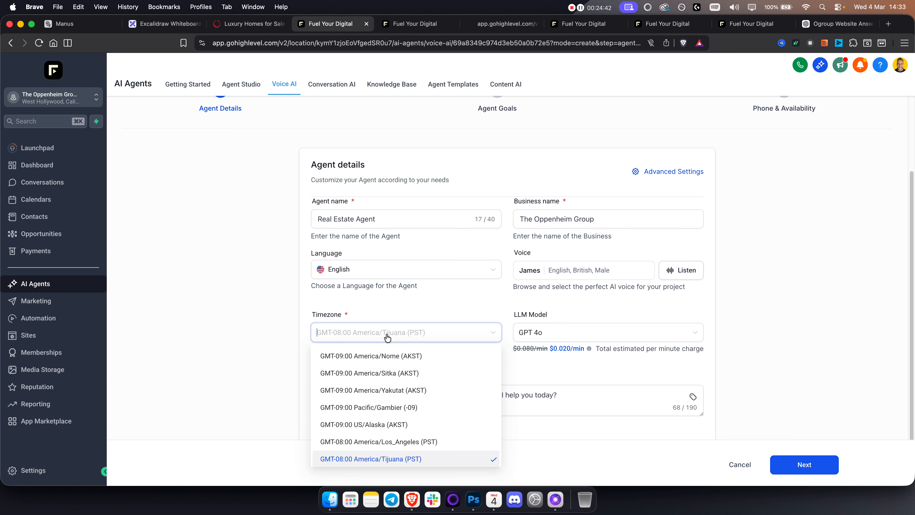
type("dubai")
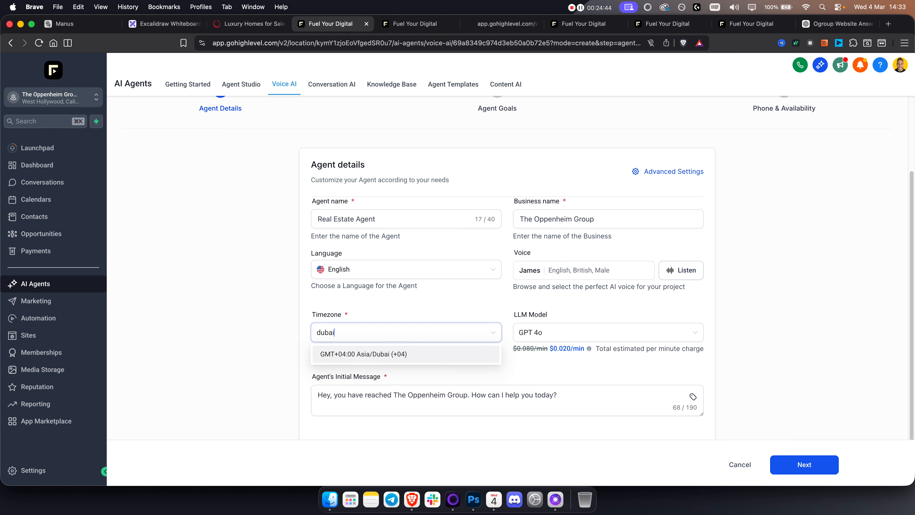
left_click(407, 357)
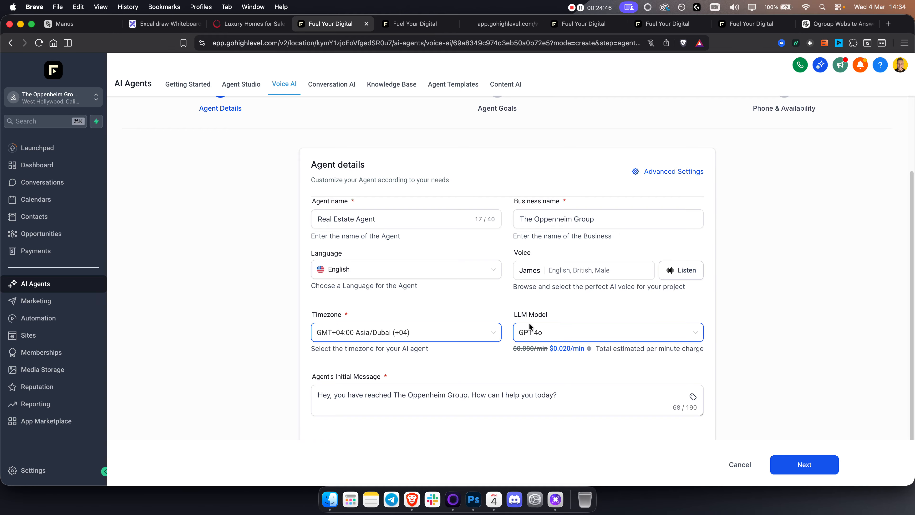
left_click(544, 337)
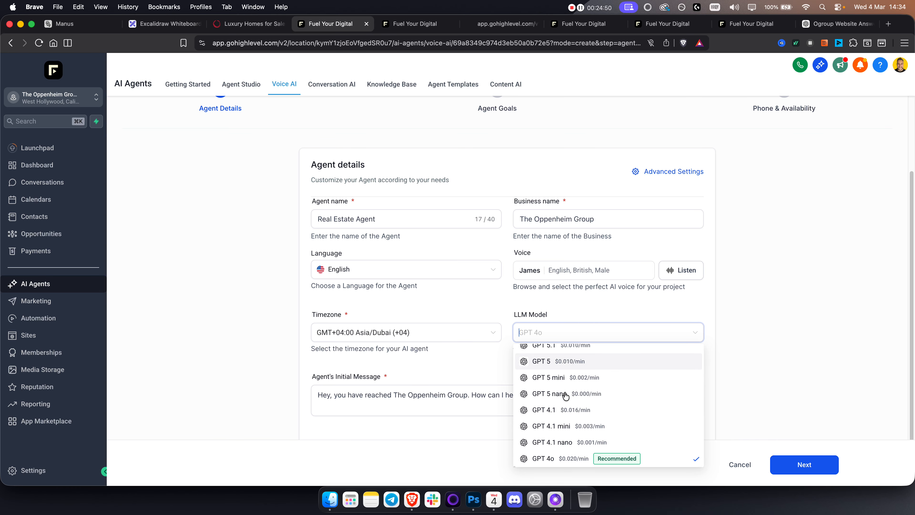
scroll(564, 395, "up", 1)
scroll(573, 360, "down", 3)
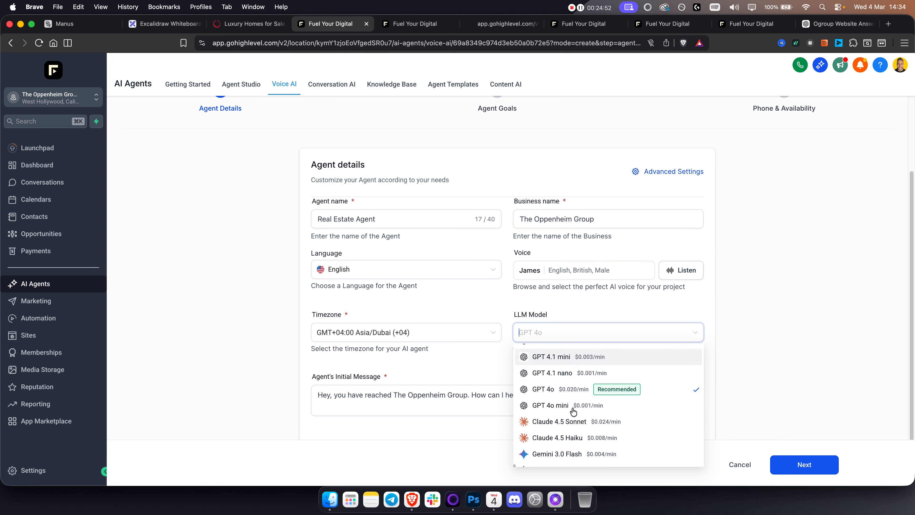
left_click(569, 426)
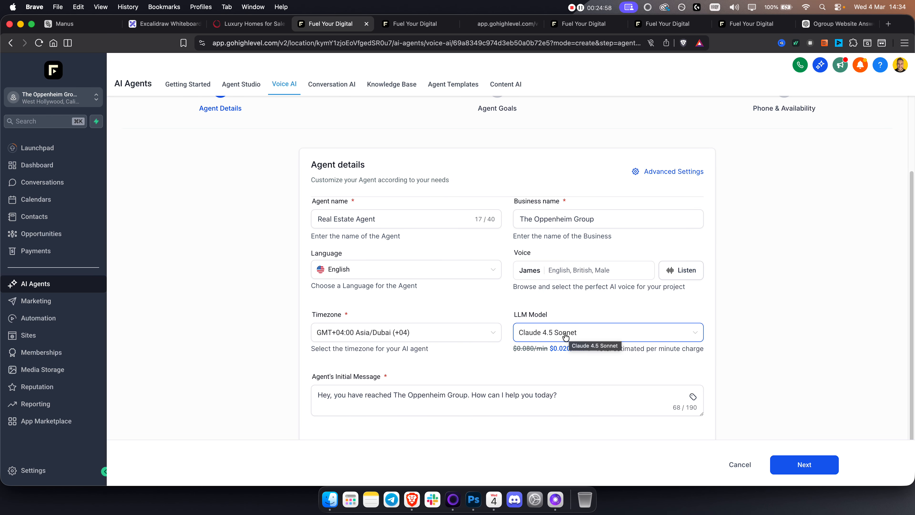
left_click(433, 398)
double_click(409, 397)
triple_click(408, 398)
triple_click(408, 397)
left_click(409, 397)
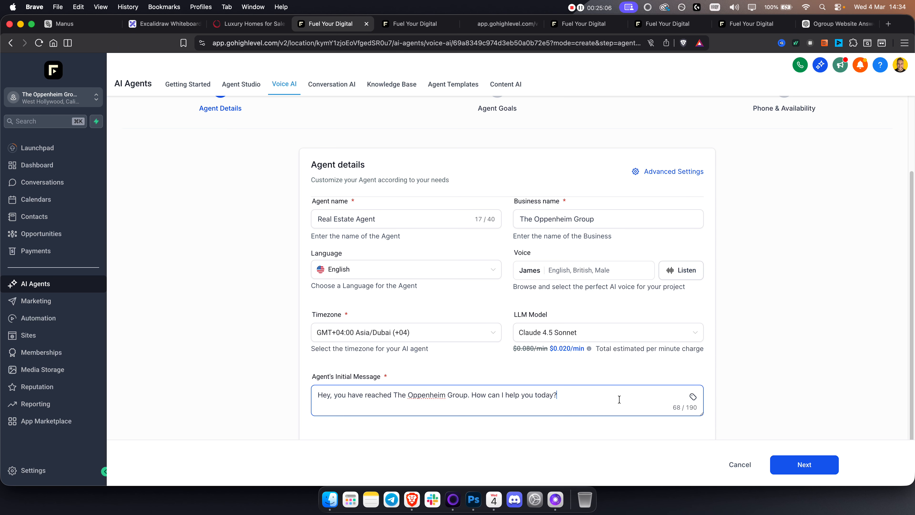
Step: Set the background sound to Static noise in the agent's advanced voice settings and save the settings
left_click(678, 172)
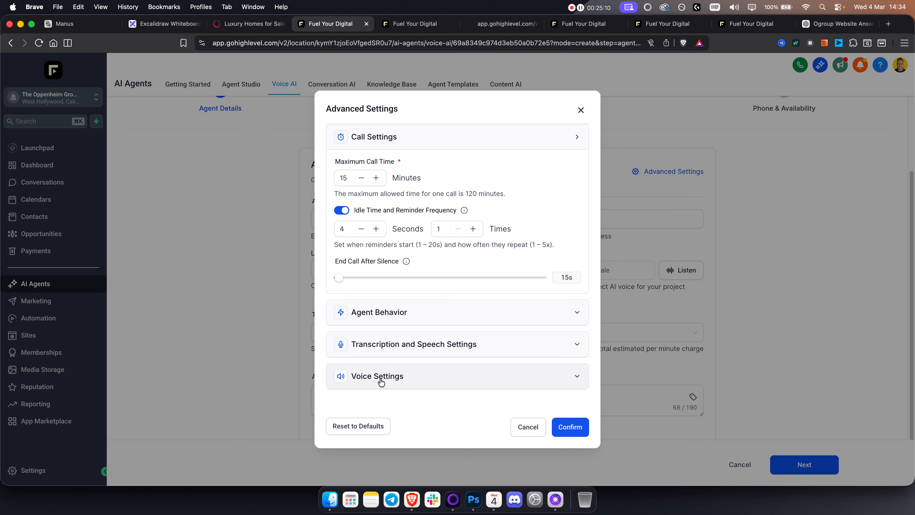
left_click(384, 381)
scroll(384, 381, "down", 5)
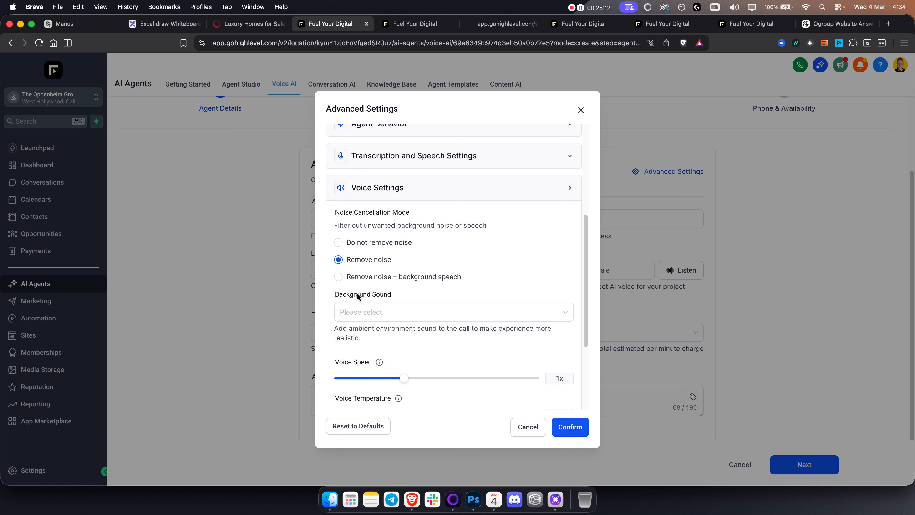
left_click(364, 312)
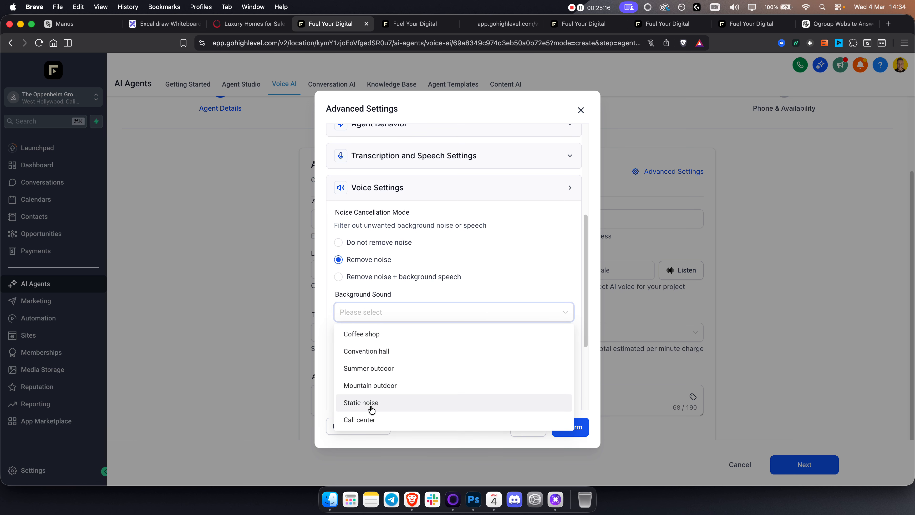
left_click(370, 403)
scroll(433, 296, "down", 5)
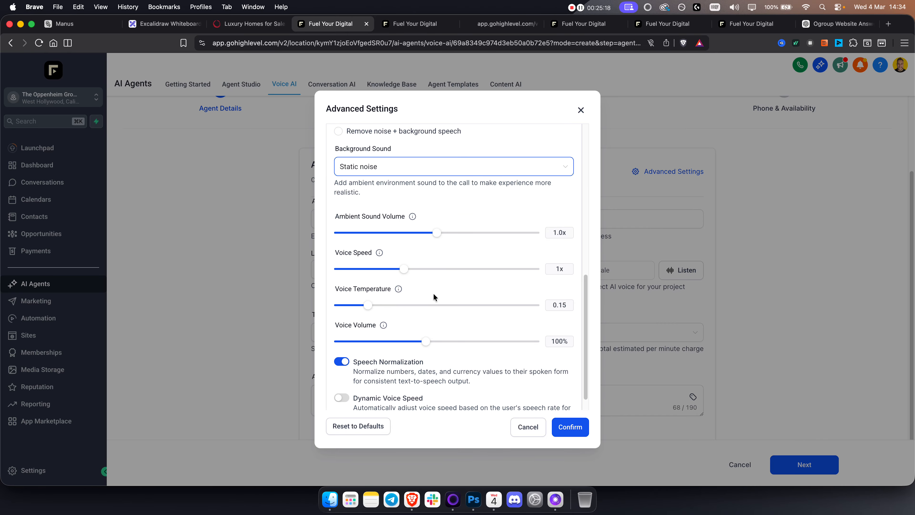
scroll(454, 301, "up", 10)
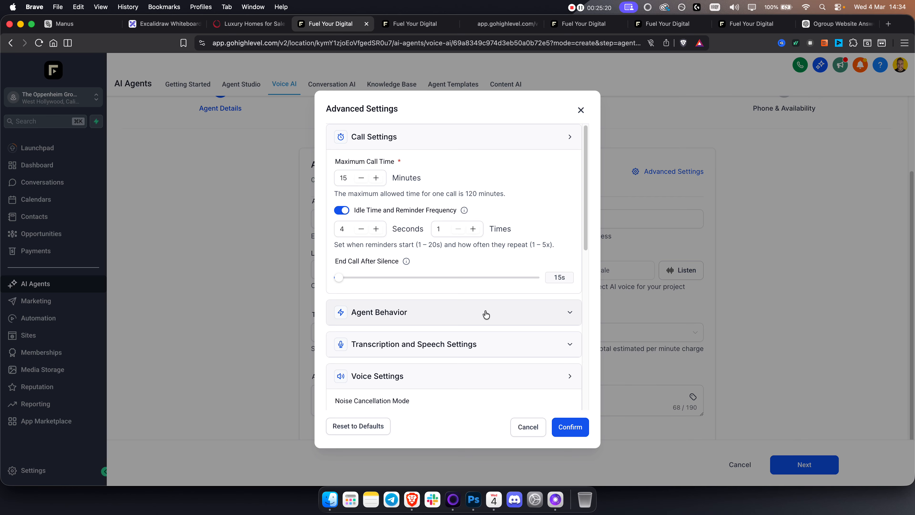
triple_click(377, 163)
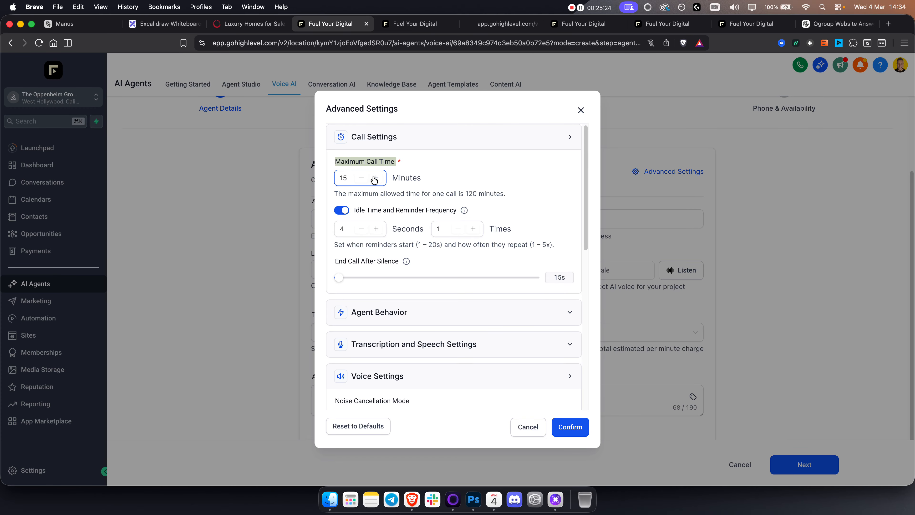
left_click(573, 431)
mouse_move(569, 353)
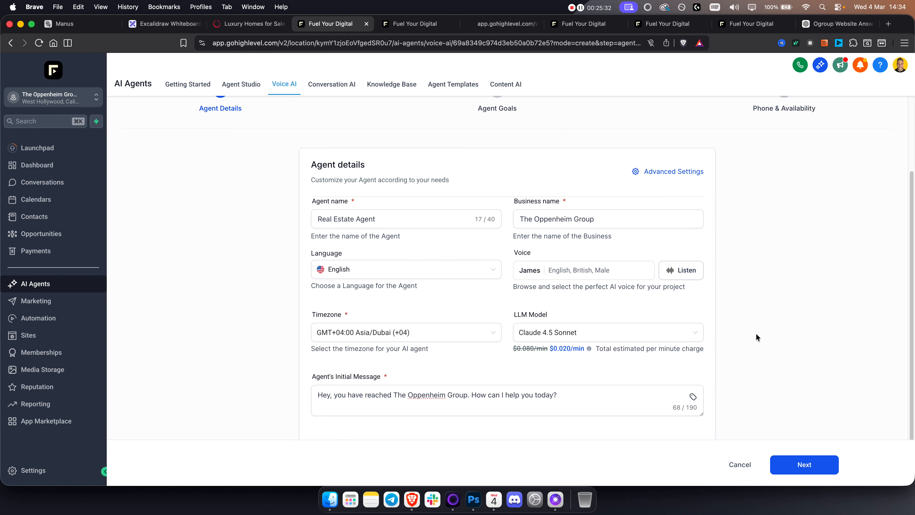
Step: Recheck the maximum call time in the advanced settings, save them again and continue to the agent goals
scroll(669, 354, "up", 1)
left_click(672, 179)
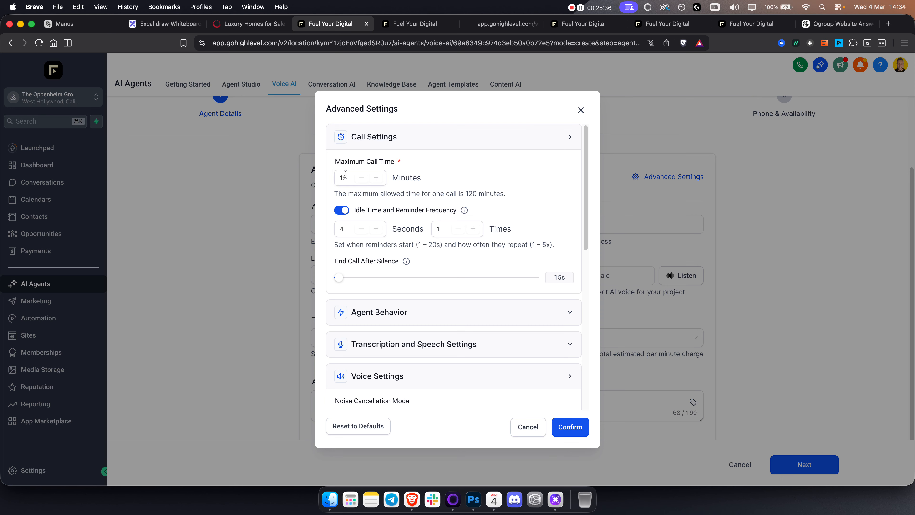
left_click(573, 428)
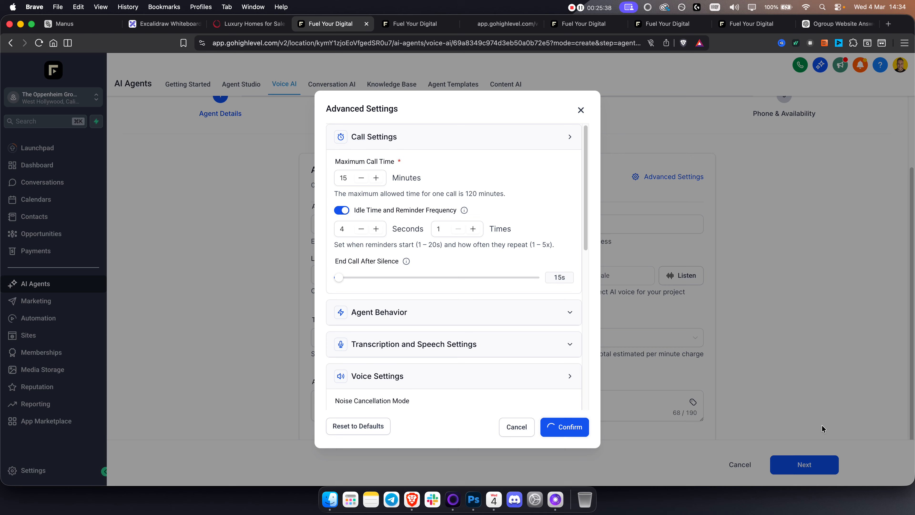
left_click(806, 466)
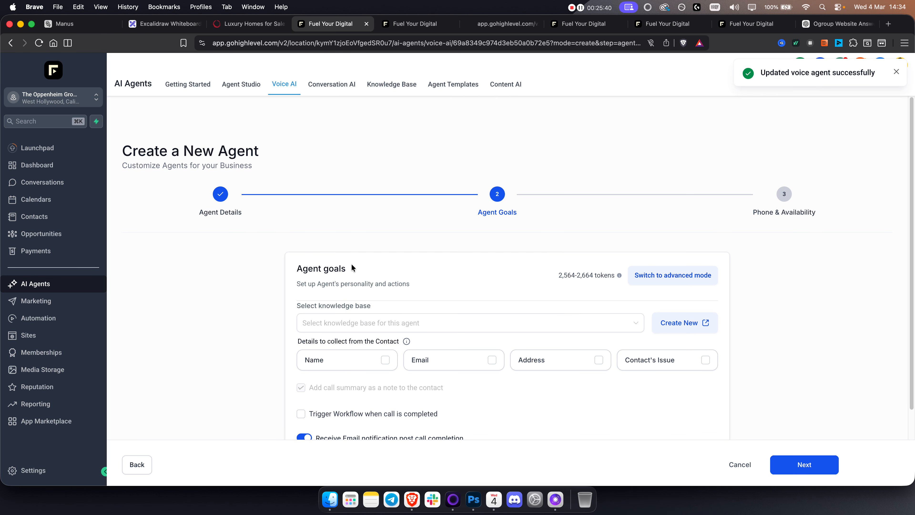
Step: Have the agent collect the contact's Name, Email and Contact's Issue
scroll(287, 238, "down", 3)
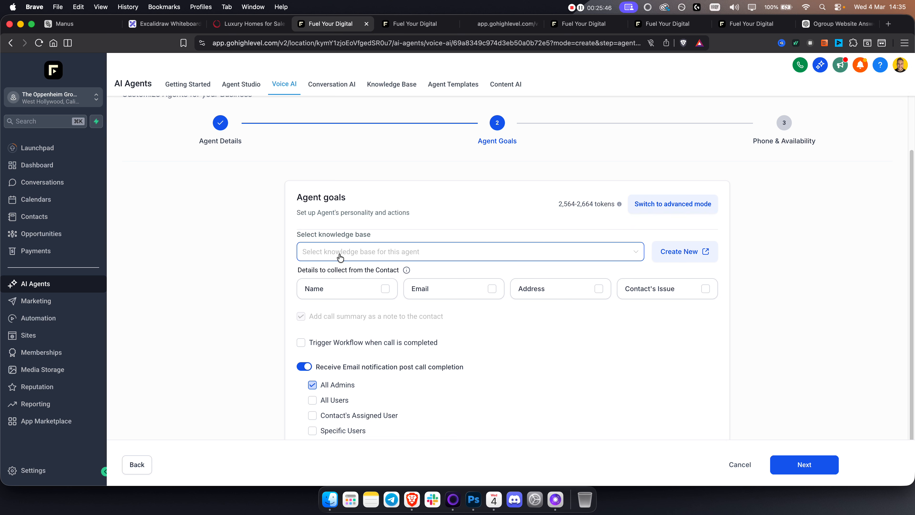
left_click(385, 288)
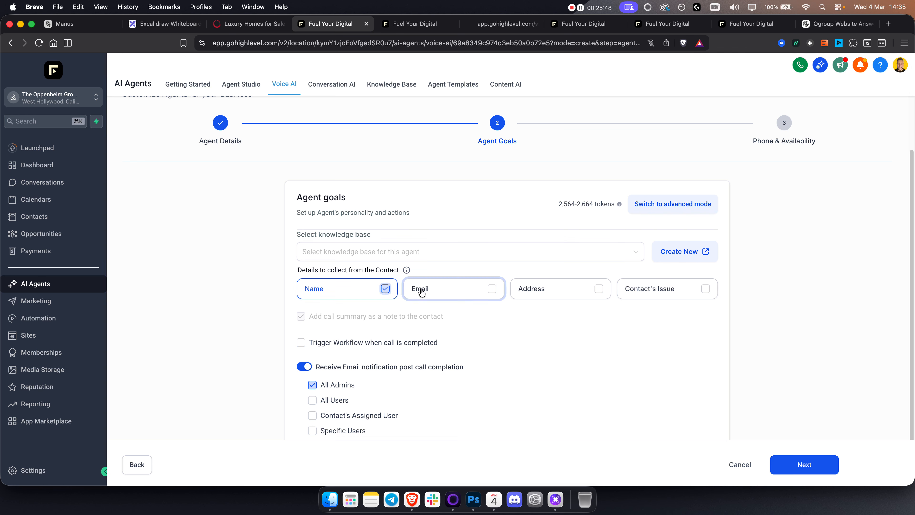
left_click(487, 294)
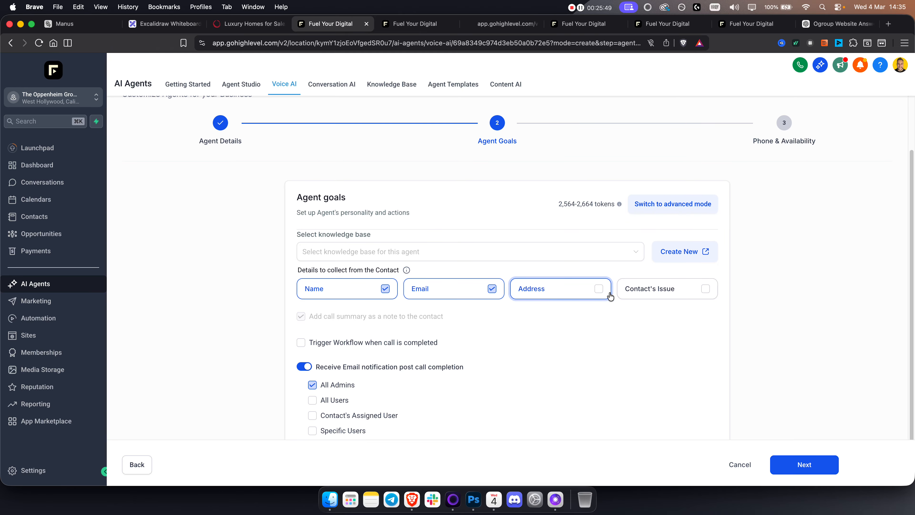
left_click(659, 296)
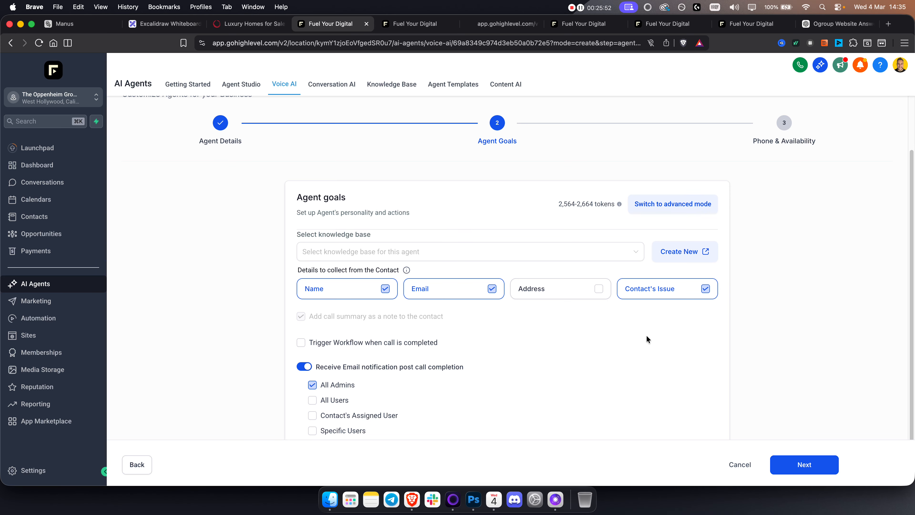
scroll(652, 333, "down", 3)
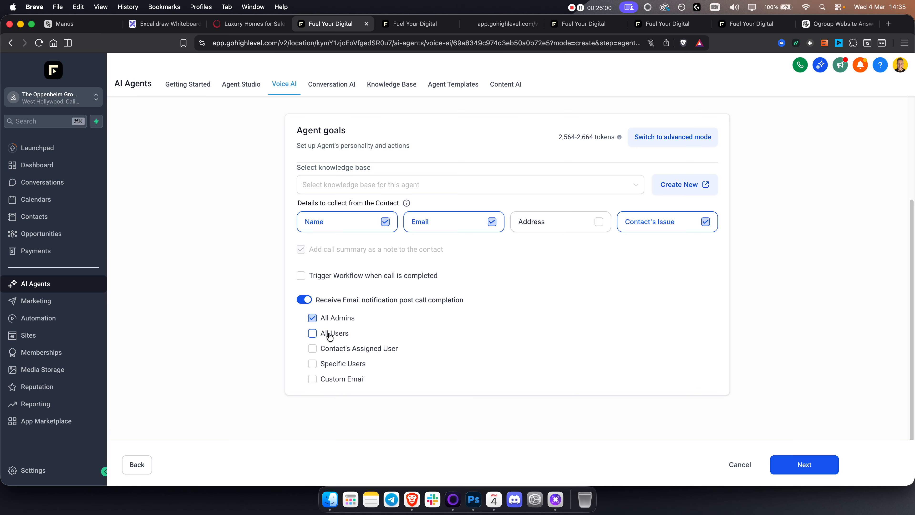
left_click(344, 365)
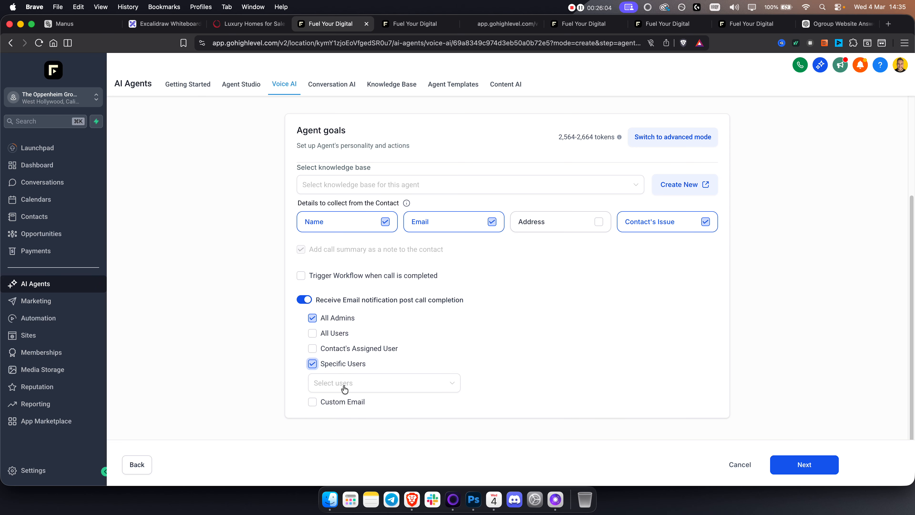
left_click(344, 364)
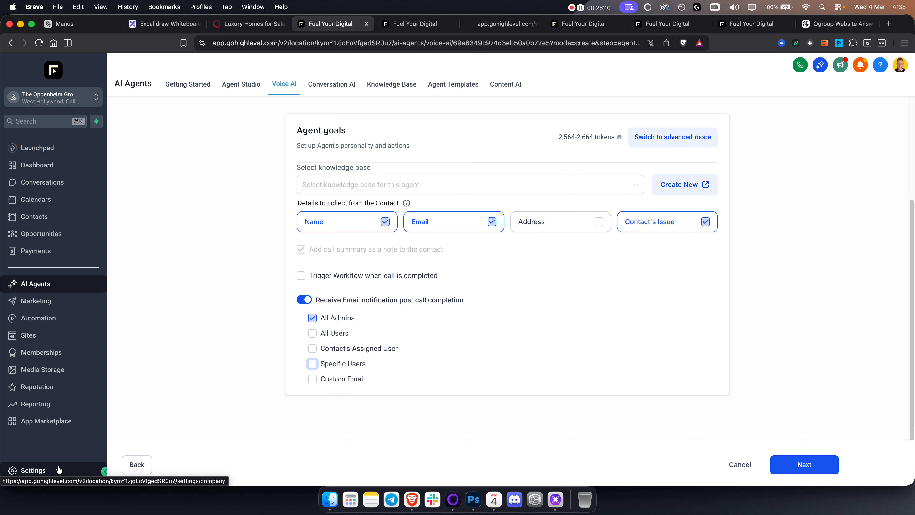
Step: Continue to the phone and availability settings, check the selectable phone numbers and save the voice agent without assigning one
left_click(804, 464)
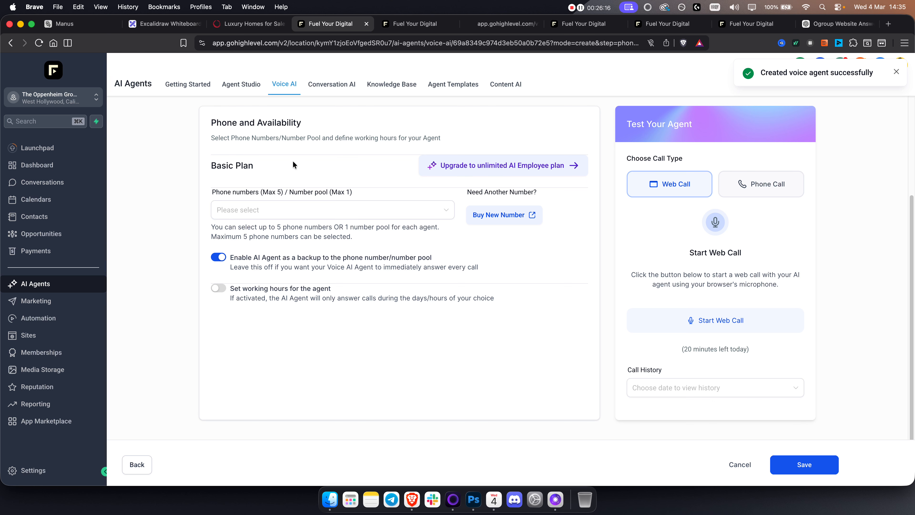
left_click(321, 212)
left_click(545, 250)
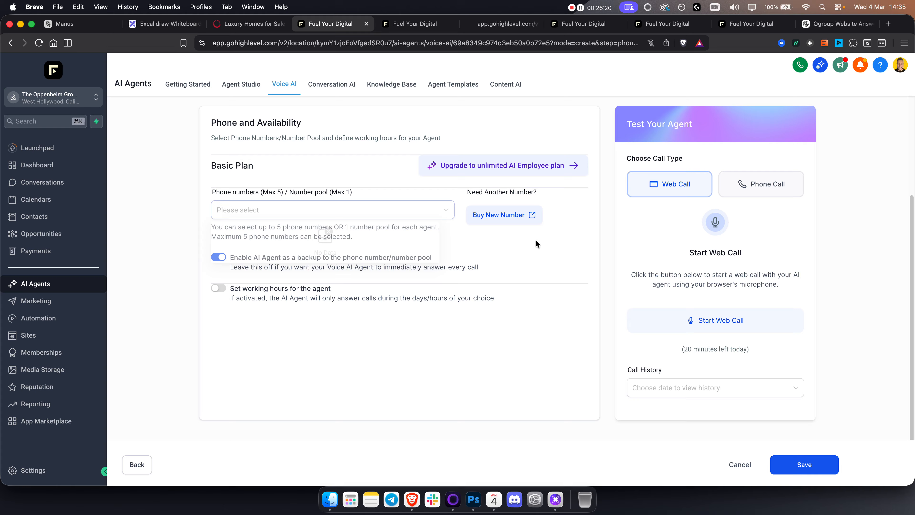
left_click(805, 465)
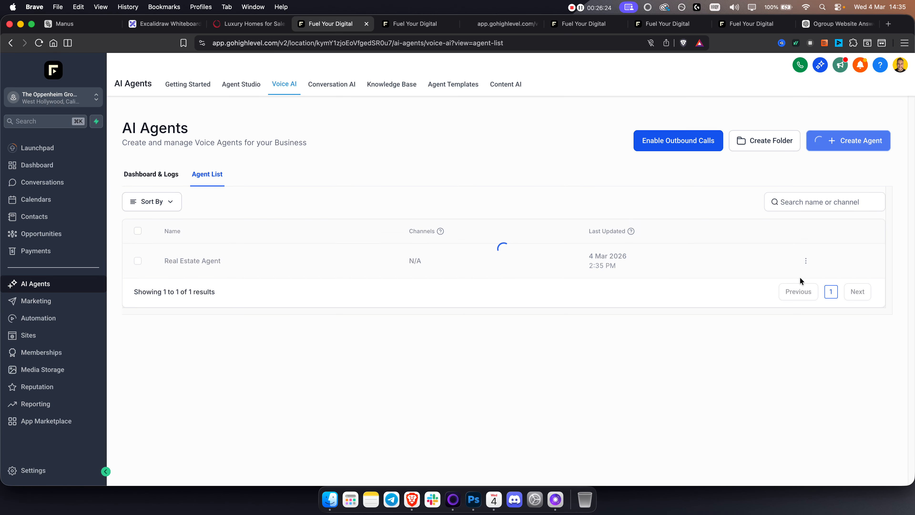
Step: Open the phone system settings and start adding a new phone number for SMS and calls
left_click(53, 470)
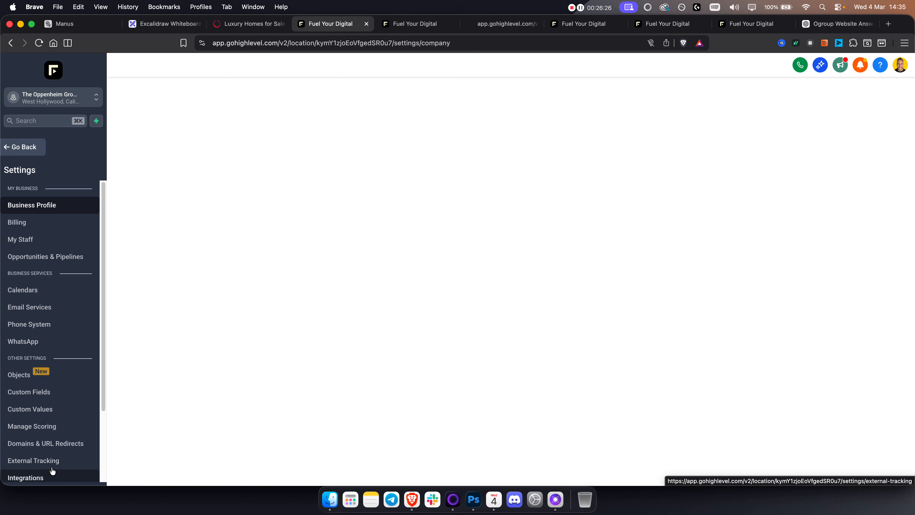
left_click(32, 324)
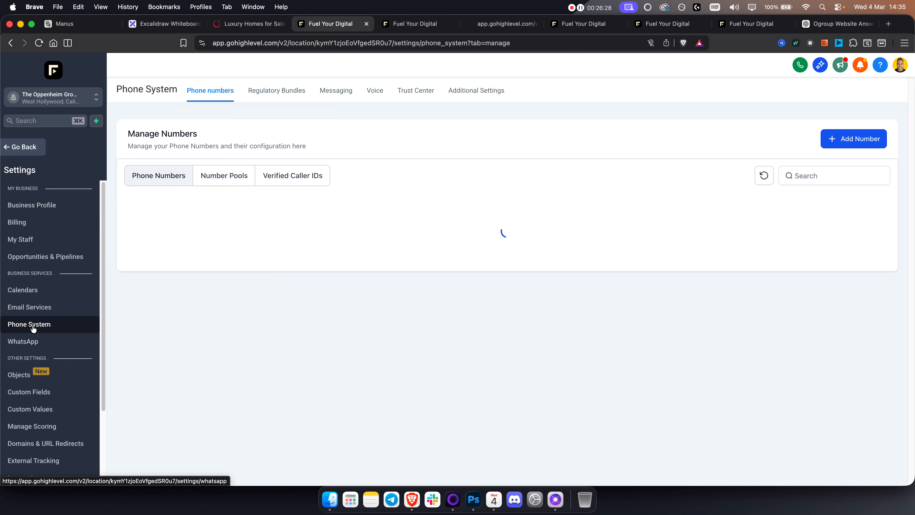
left_click(857, 138)
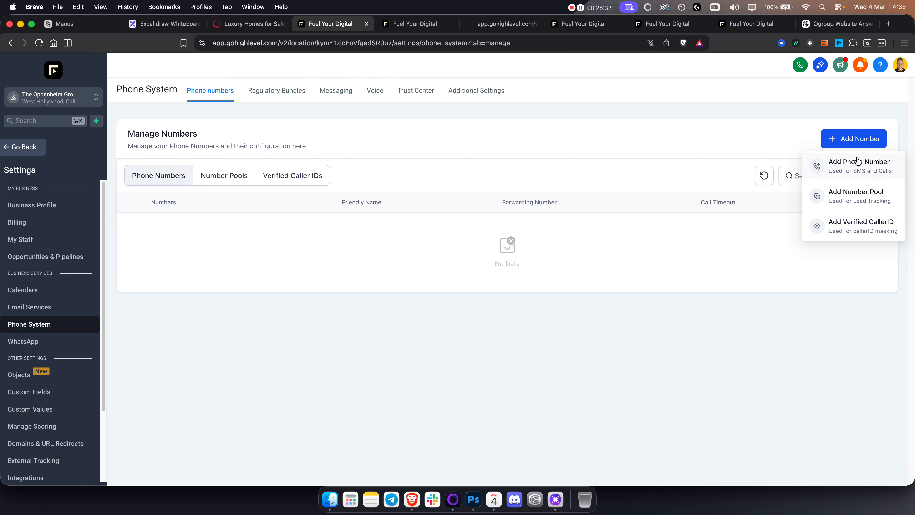
left_click(858, 160)
Step: Search the number purchase country options for "duba", "united ara" and "uae"
left_click(375, 173)
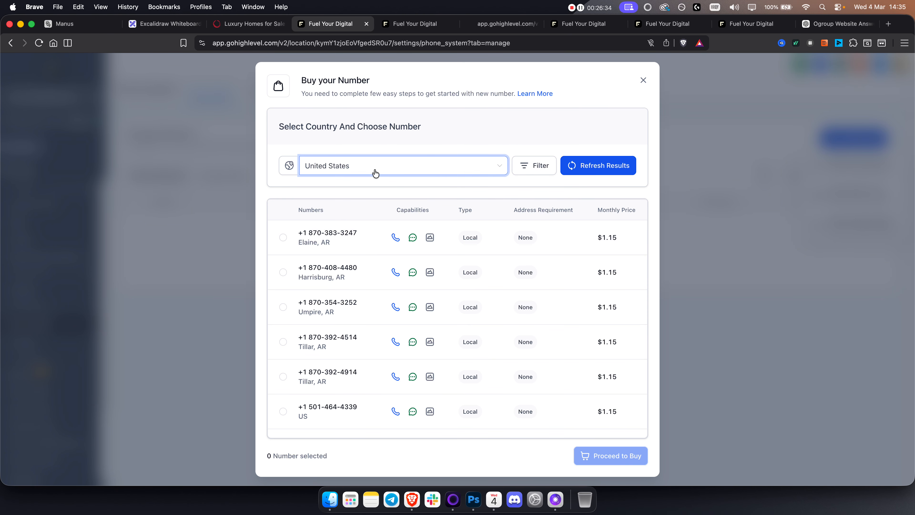
type("duba")
key("BackSpace")
key("BackSpace")
key("BackSpace")
key("BackSpace")
type("united")
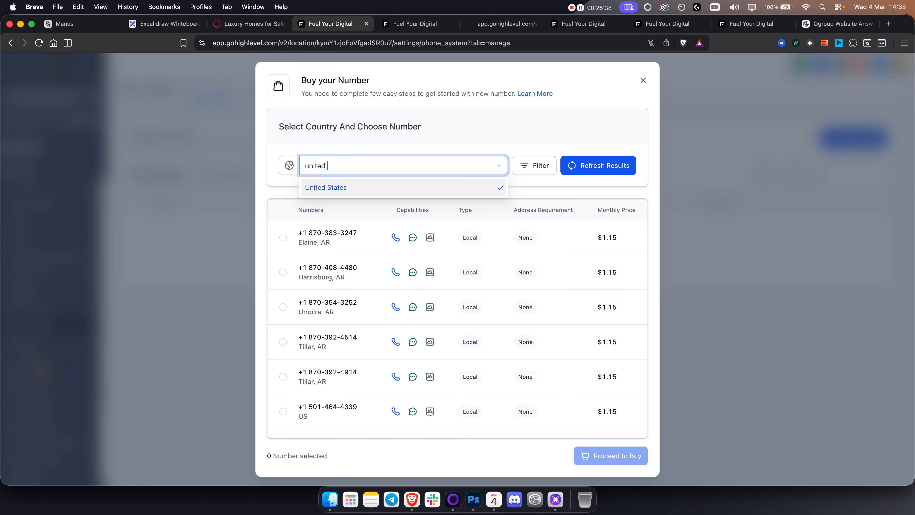
type(" ara")
key("BackSpace")
key("BackSpace")
key("BackSpace")
key("BackSpace")
key("BackSpace")
key("BackSpace")
key("BackSpace")
key("BackSpace")
key("BackSpace")
key("BackSpace")
type("uae")
key("BackSpace")
key("BackSpace")
key("BackSpace")
Step: Browse the countries offered for phone numbers and close the purchase dialog without buying a number
scroll(406, 231, "up", 15)
scroll(382, 196, "down", 10)
scroll(404, 243, "down", 5)
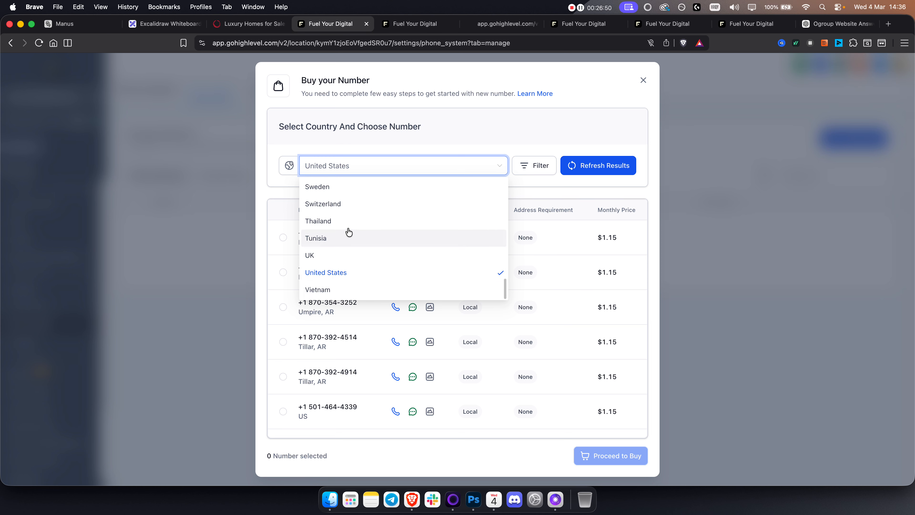
scroll(369, 269, "up", 15)
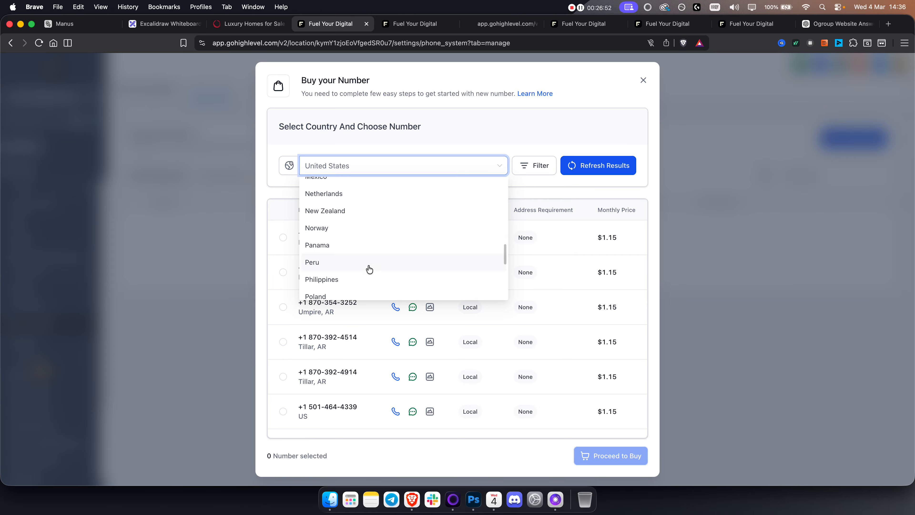
left_click(607, 124)
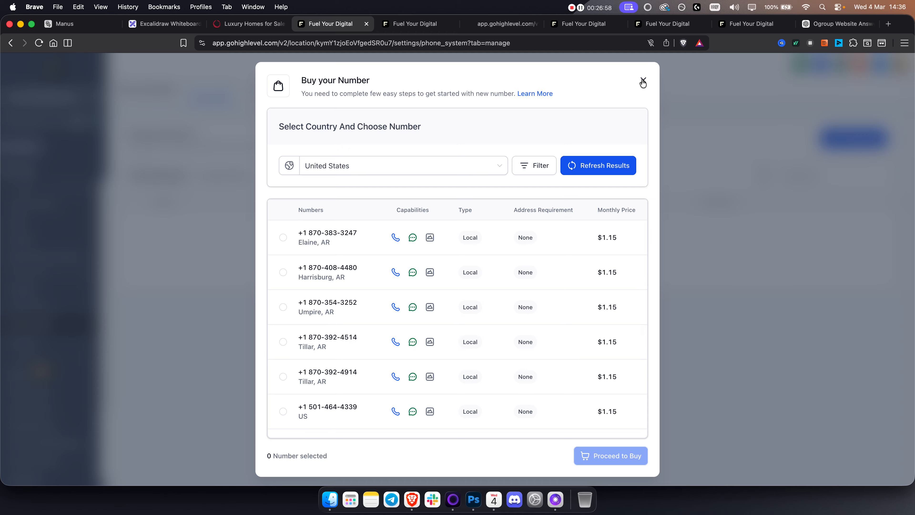
left_click(462, 174)
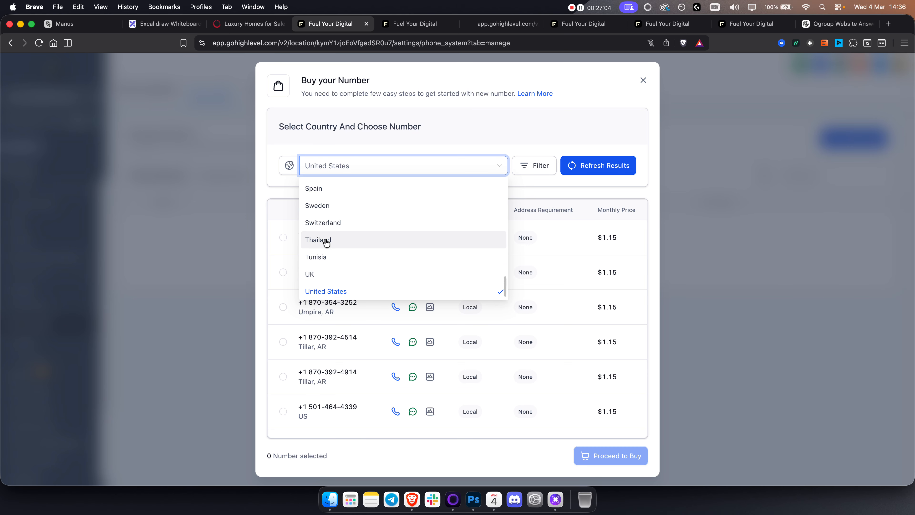
scroll(326, 249, "down", 1)
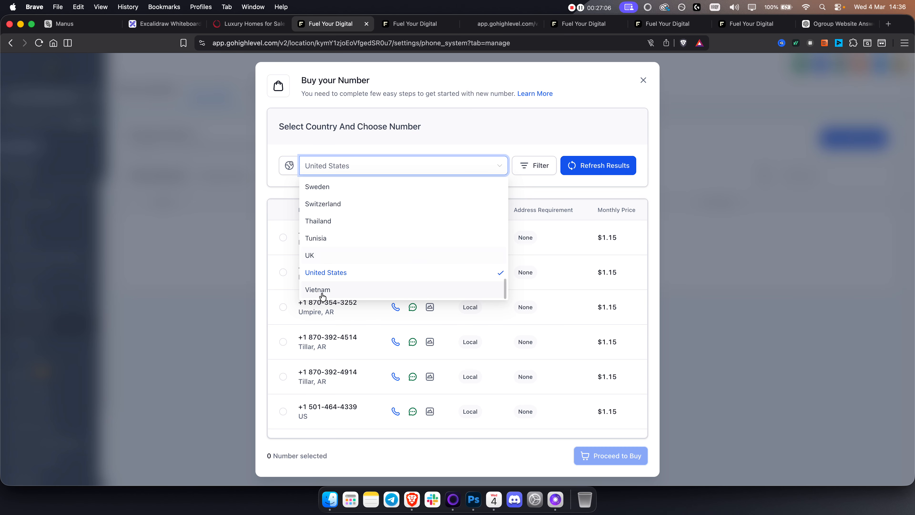
scroll(383, 274, "up", 6)
scroll(384, 276, "up", 8)
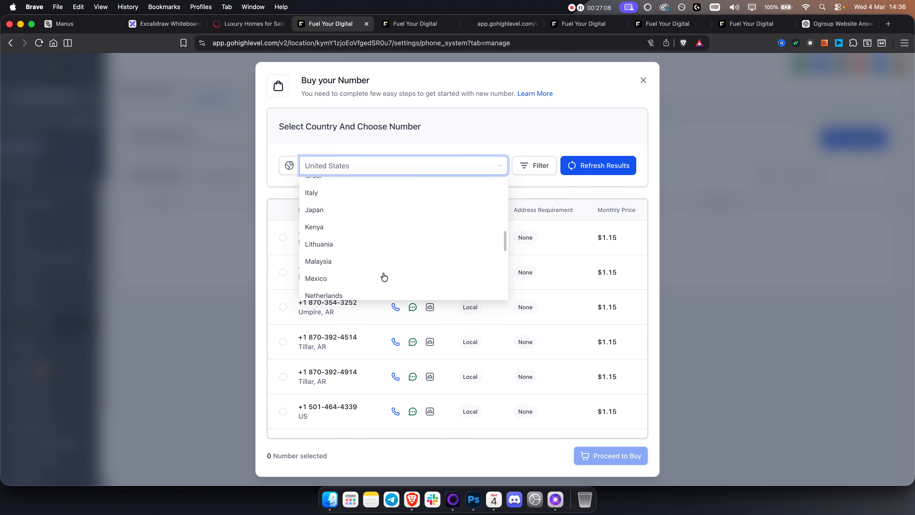
left_click(644, 81)
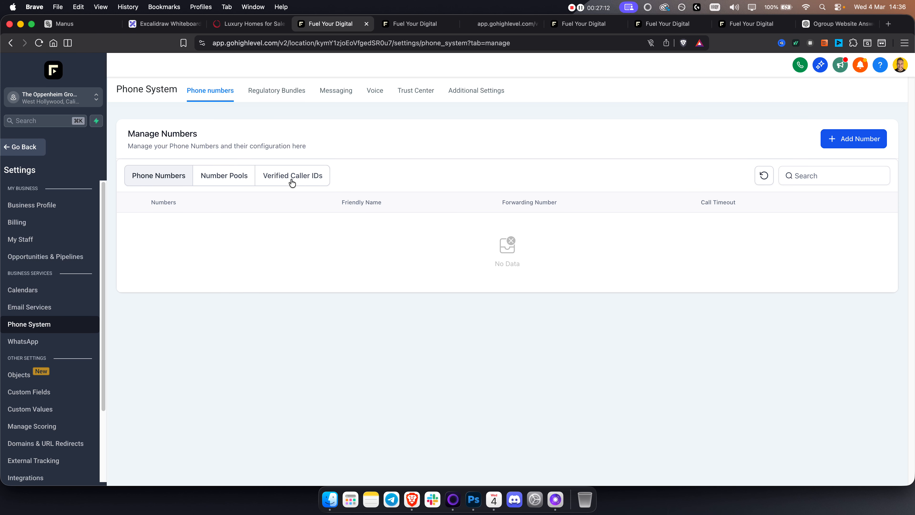
Step: Return to the list of voice agents and open Real Estate Agent for editing
left_click(27, 156)
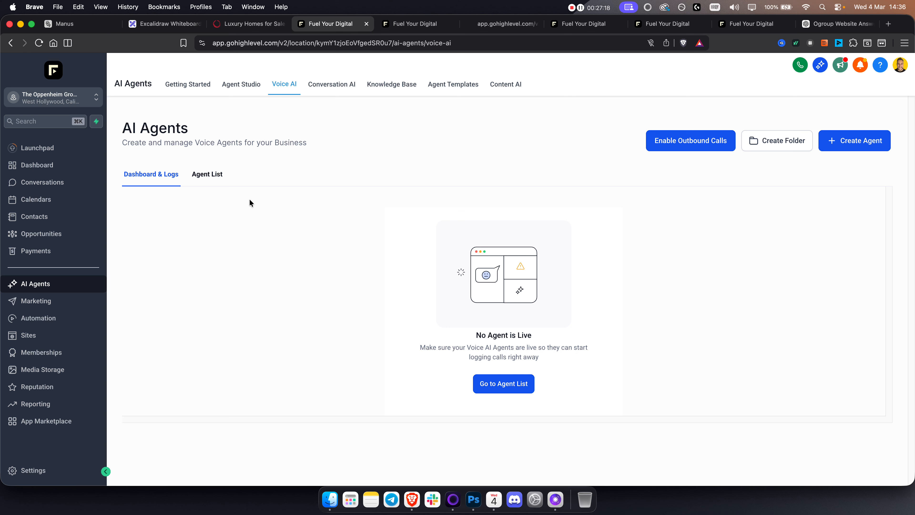
left_click(216, 174)
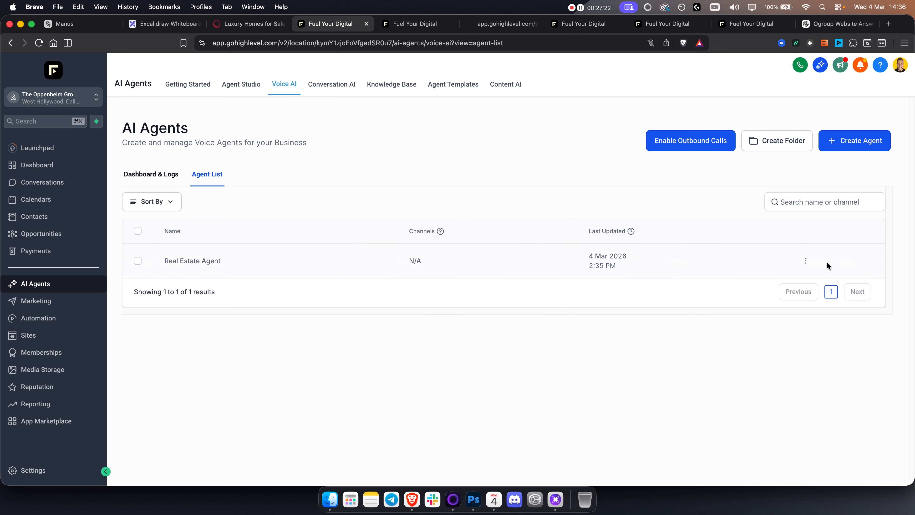
left_click(806, 261)
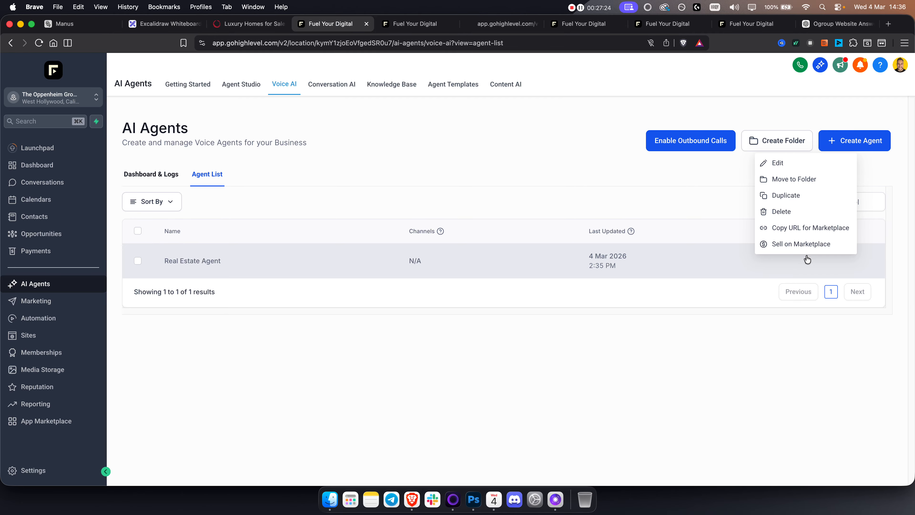
left_click(777, 164)
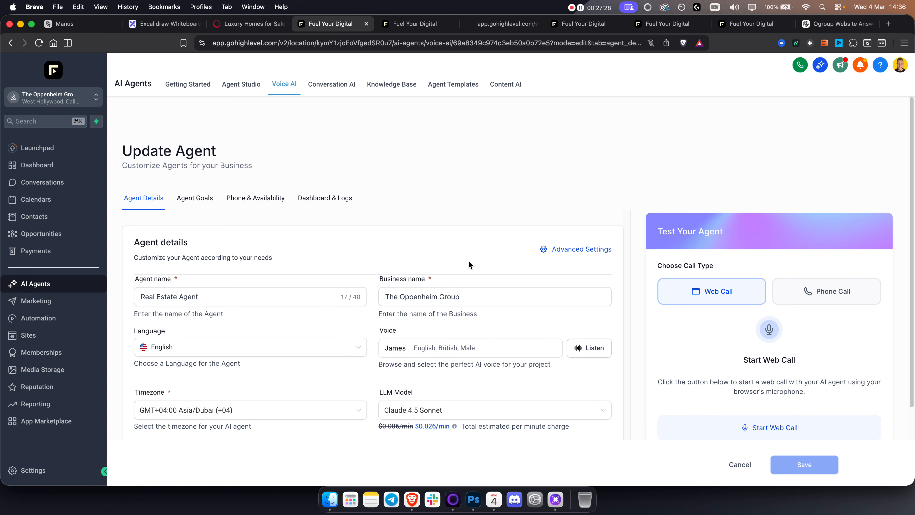
Step: Test the agent with a web call, allow microphone access, ask about Los Angeles real estate and end the call
scroll(504, 252, "down", 3)
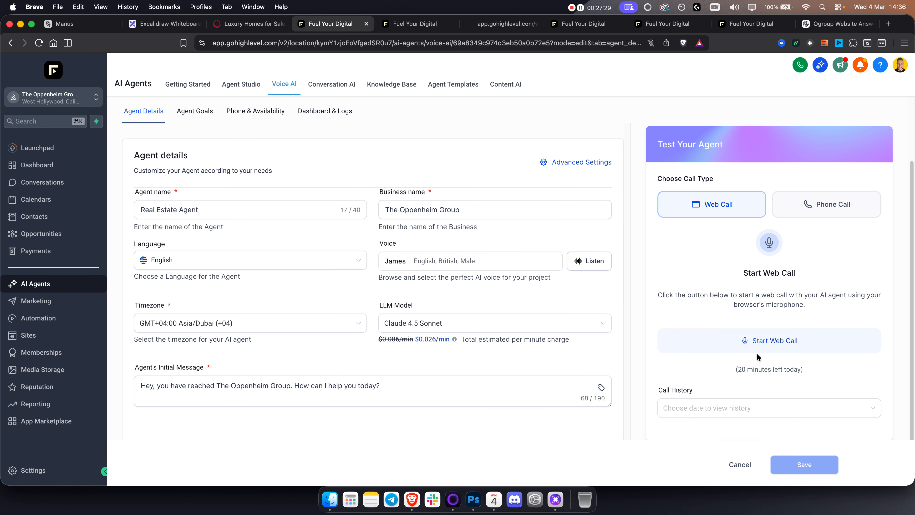
scroll(763, 318, "down", 1)
left_click(767, 325)
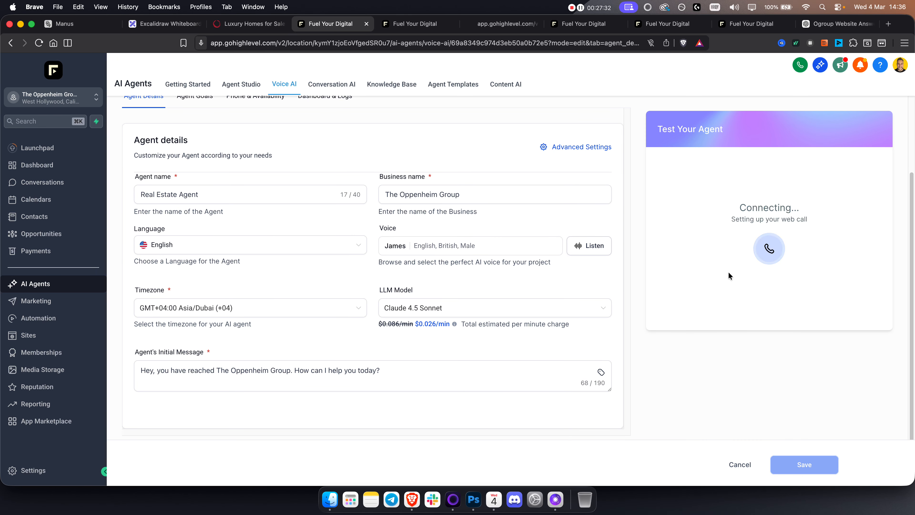
left_click(342, 184)
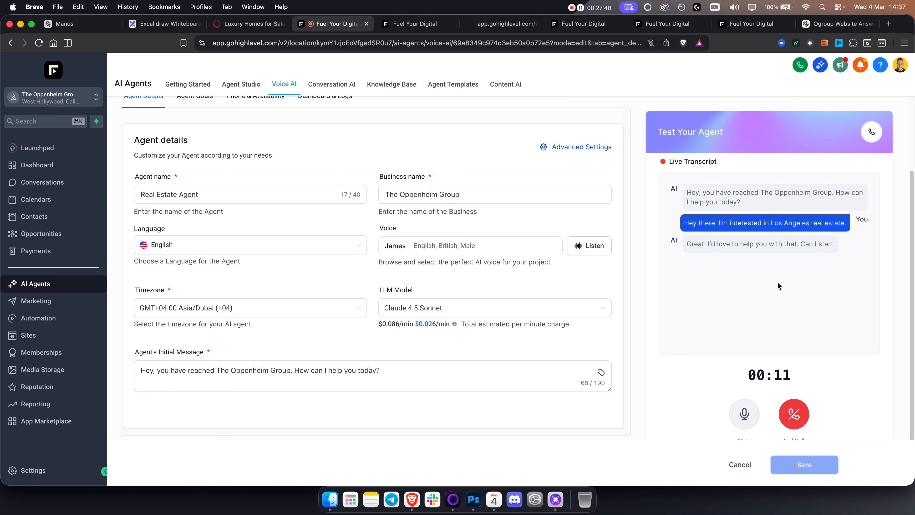
left_click(794, 415)
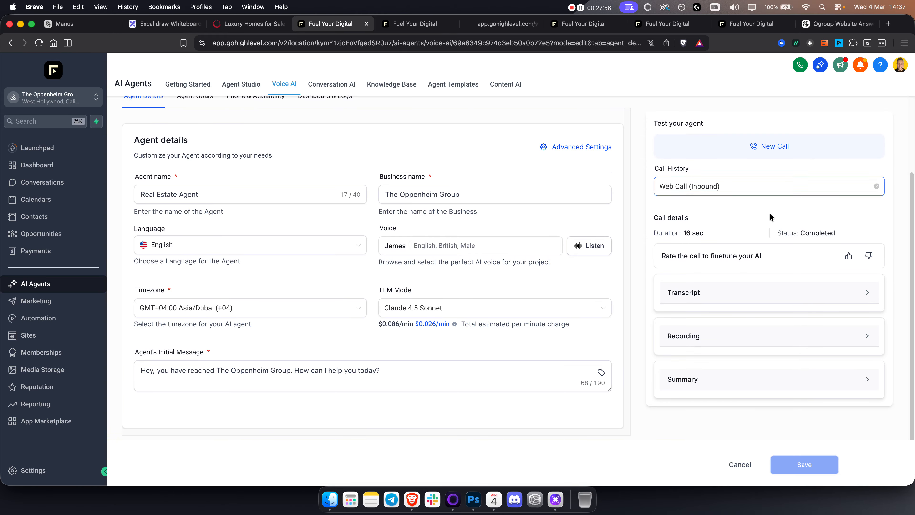
Step: Open the list of website chat widgets in the Sites section
left_click(60, 334)
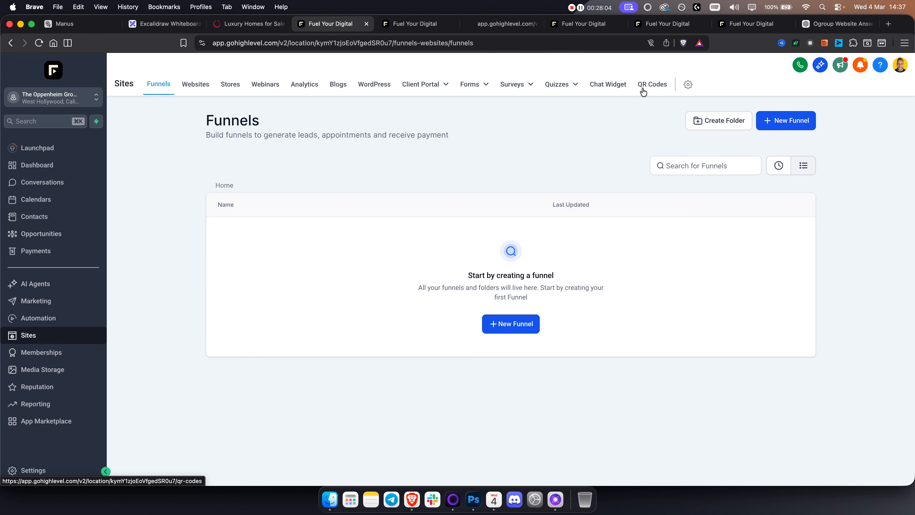
left_click(601, 86)
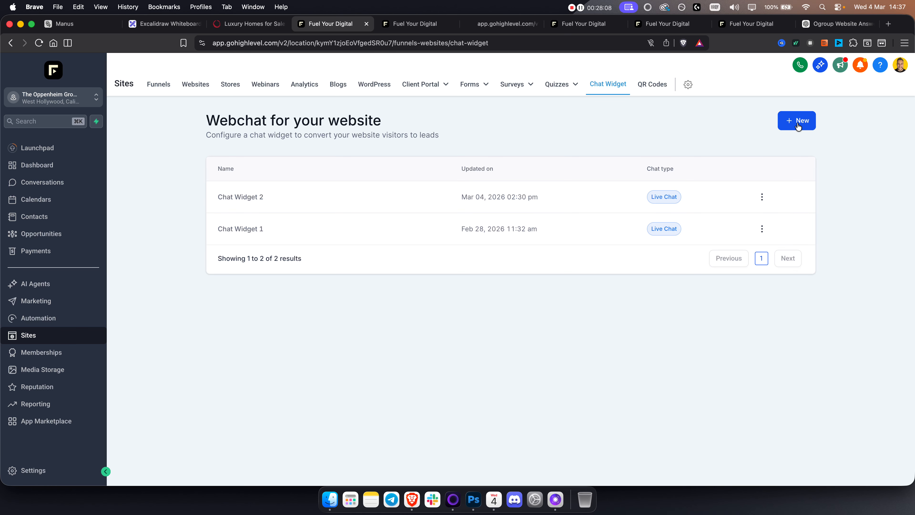
left_click(798, 126)
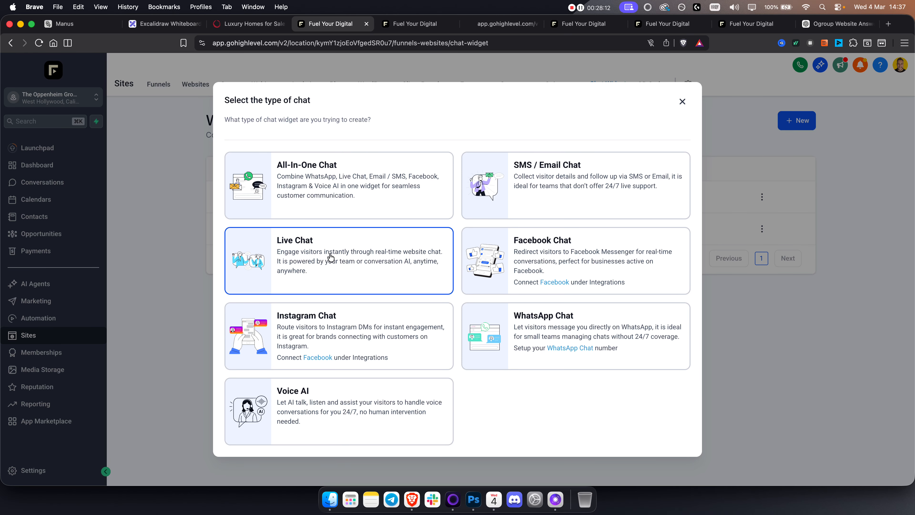
left_click(285, 255)
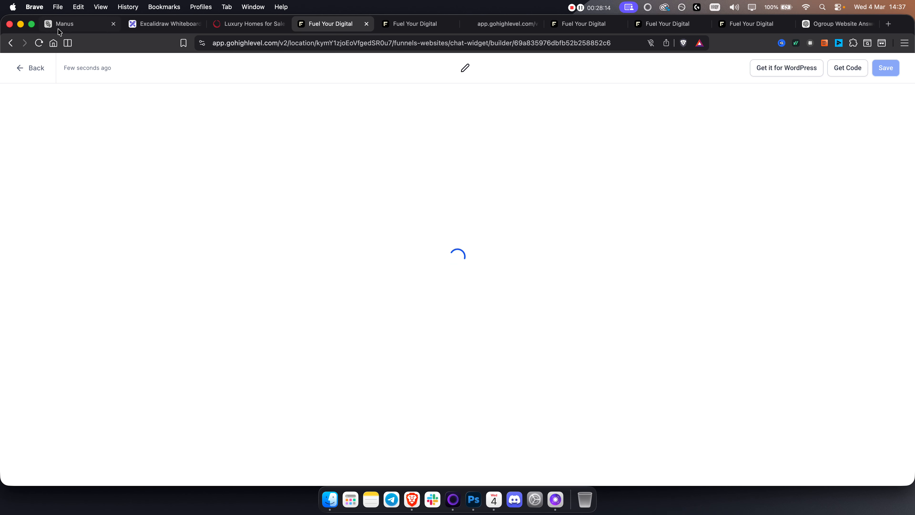
left_click(32, 66)
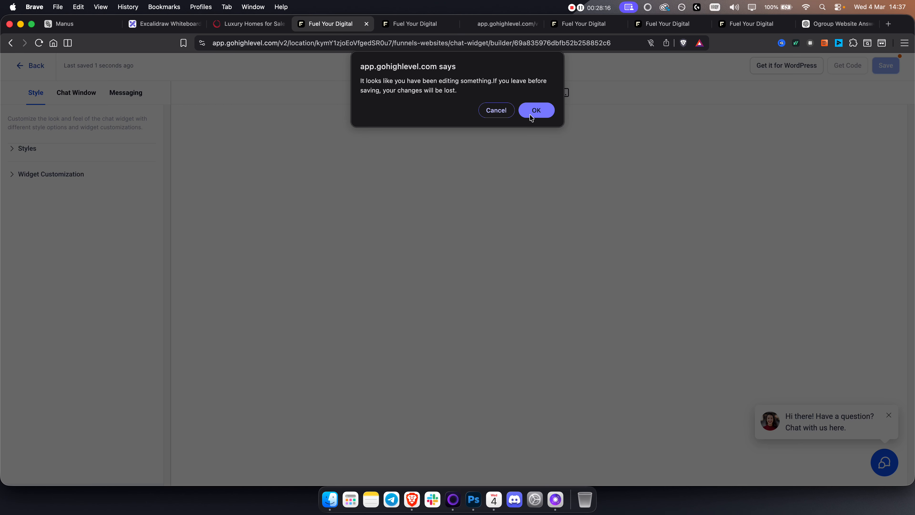
left_click(535, 112)
Step: Create a new Voice AI chat widget and check its styles and widget customization options
left_click(797, 120)
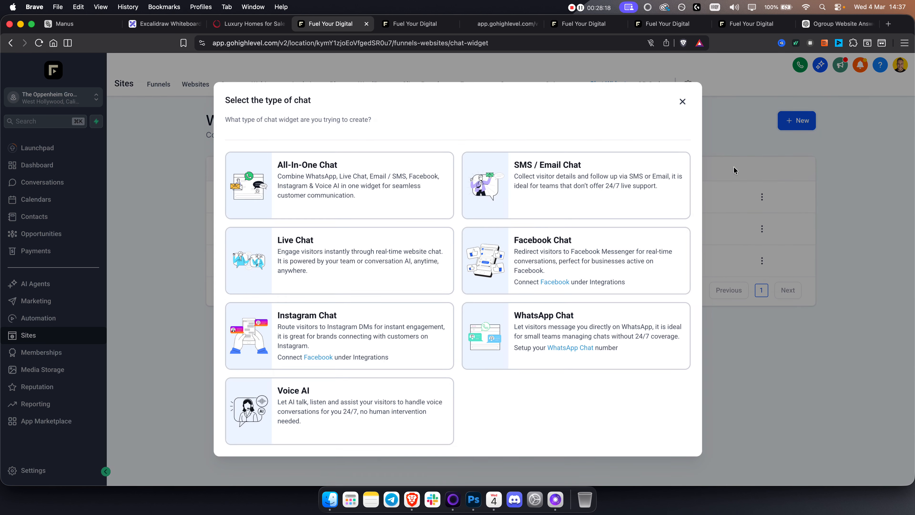
left_click(318, 391)
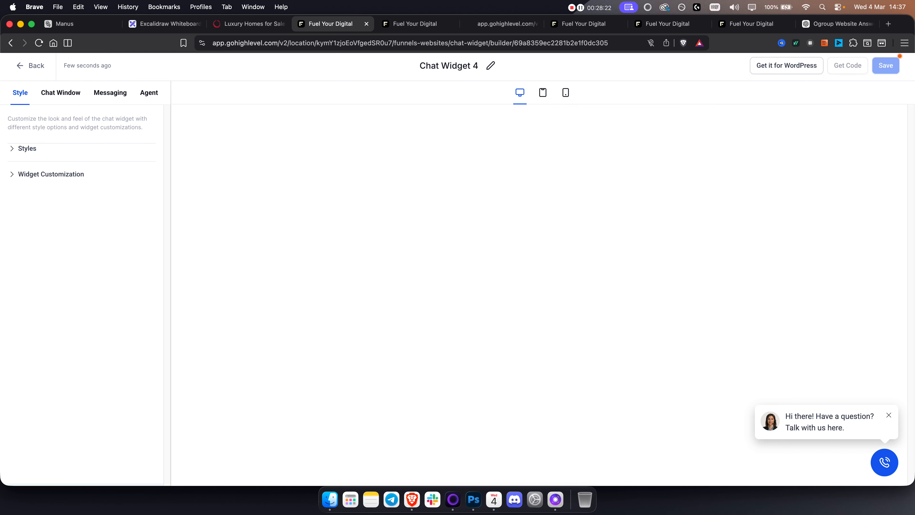
left_click(31, 150)
left_click(27, 149)
left_click(49, 176)
Step: Set the agency branding URL in the chat window's additional options to fuelyourdigital.com
left_click(43, 94)
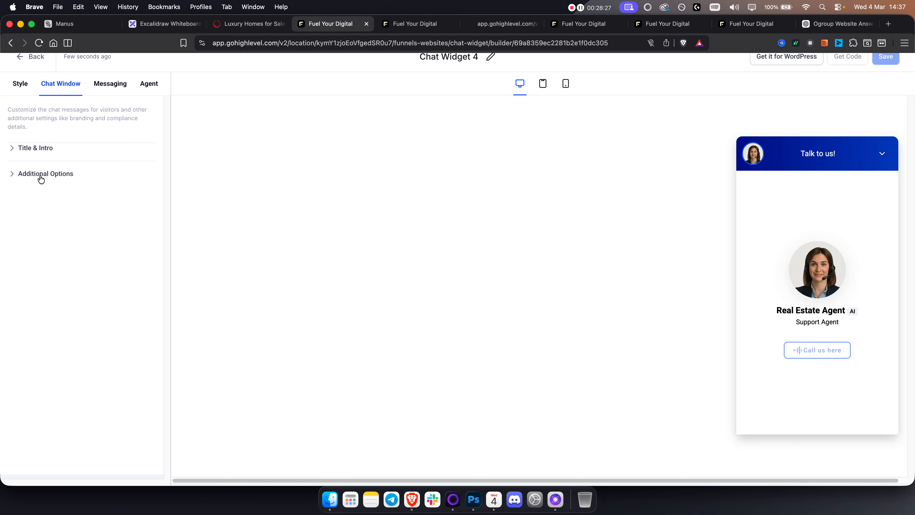
left_click(40, 176)
scroll(75, 281, "down", 1)
left_click(74, 292)
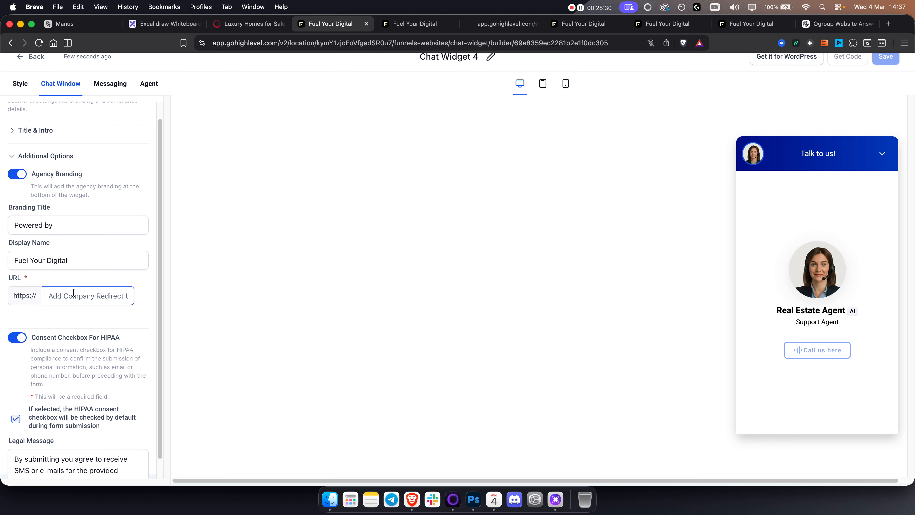
type("fuelyo")
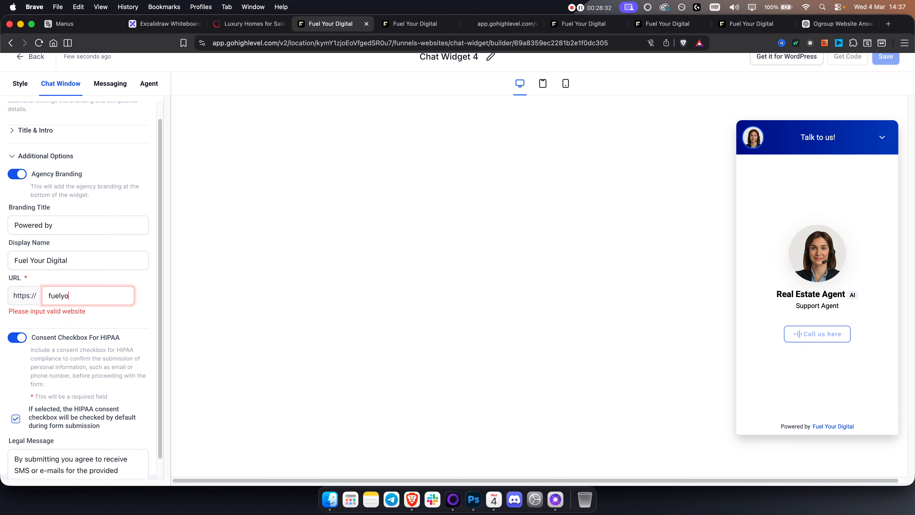
type("urdigital.com")
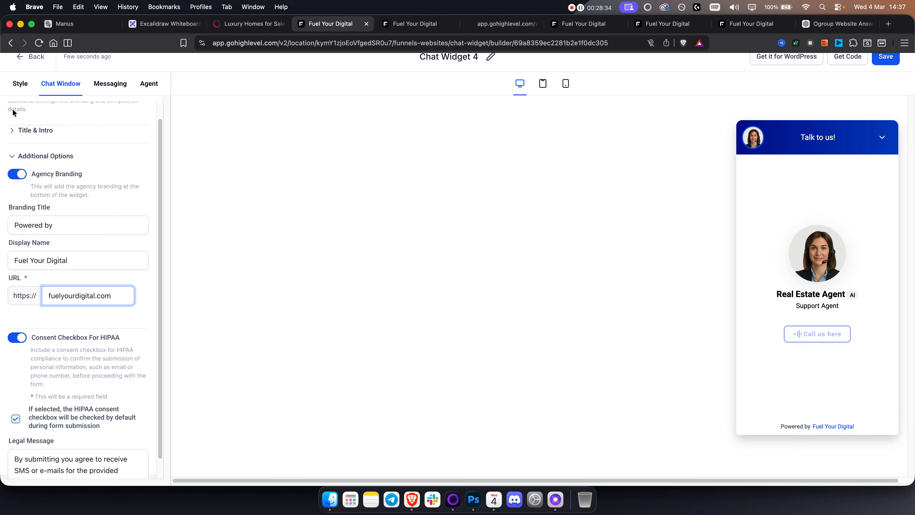
Step: Review the widget's style and messaging settings and select Real Estate Agent as its Voice AI agent
left_click(18, 85)
left_click(120, 92)
left_click(148, 93)
left_click(101, 163)
left_click(66, 204)
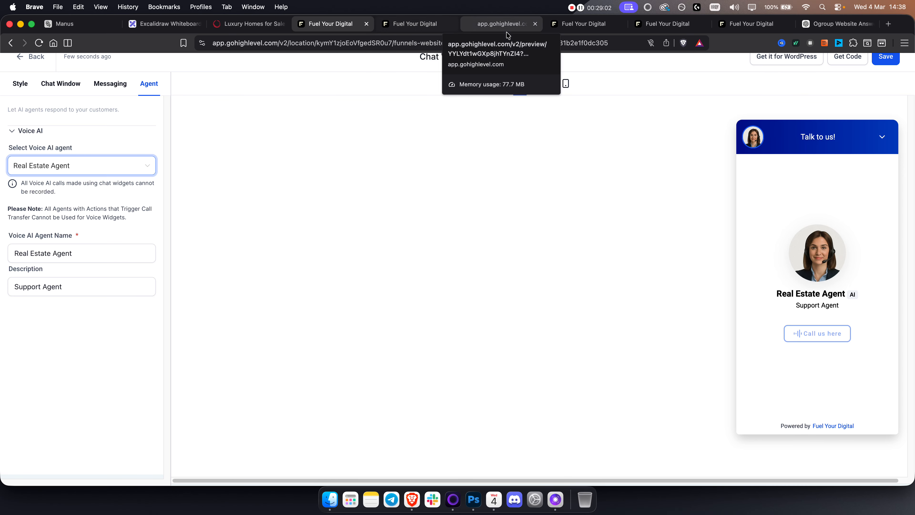
Step: Check the Excalidraw list of real estate AI systems, then leave the chat widget builder for the contacts list
left_click(164, 24)
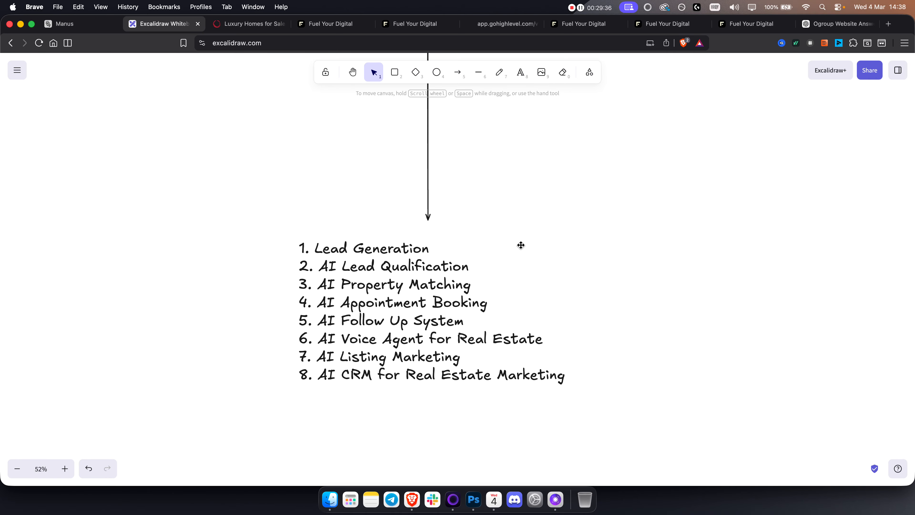
left_click(332, 25)
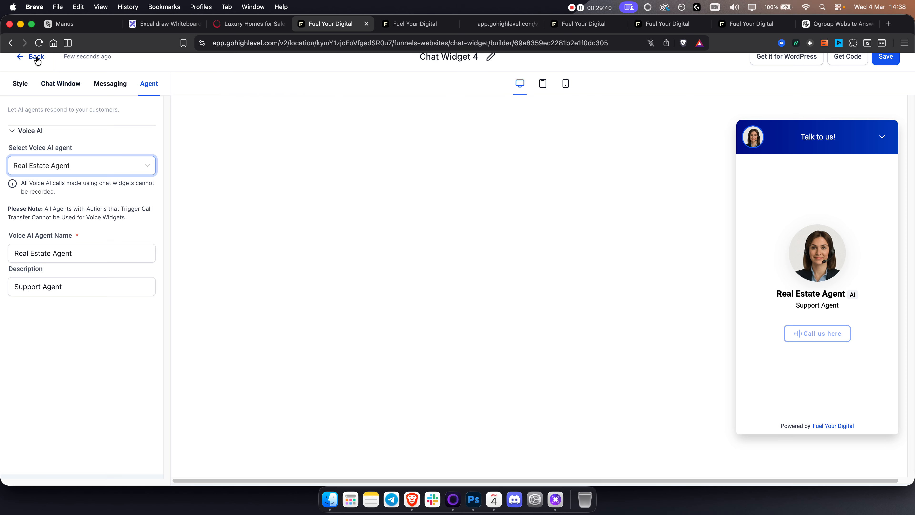
left_click(36, 59)
left_click(529, 109)
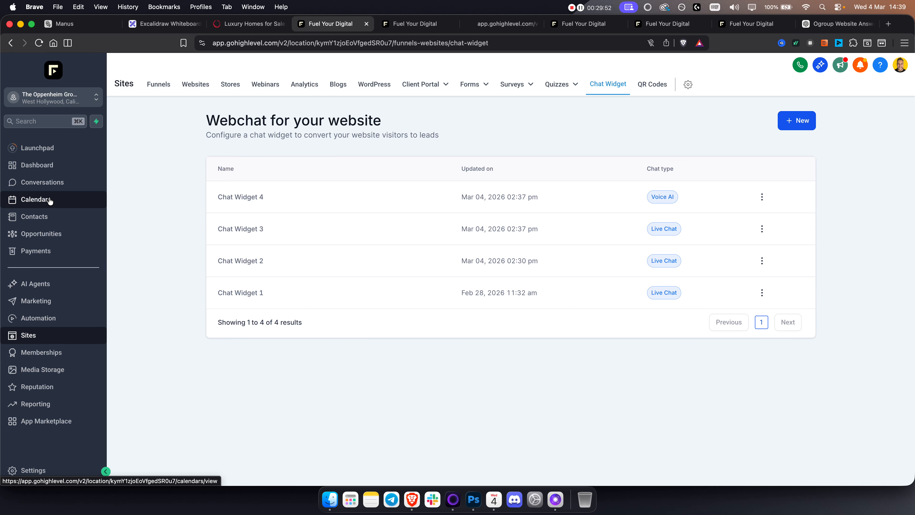
left_click(35, 219)
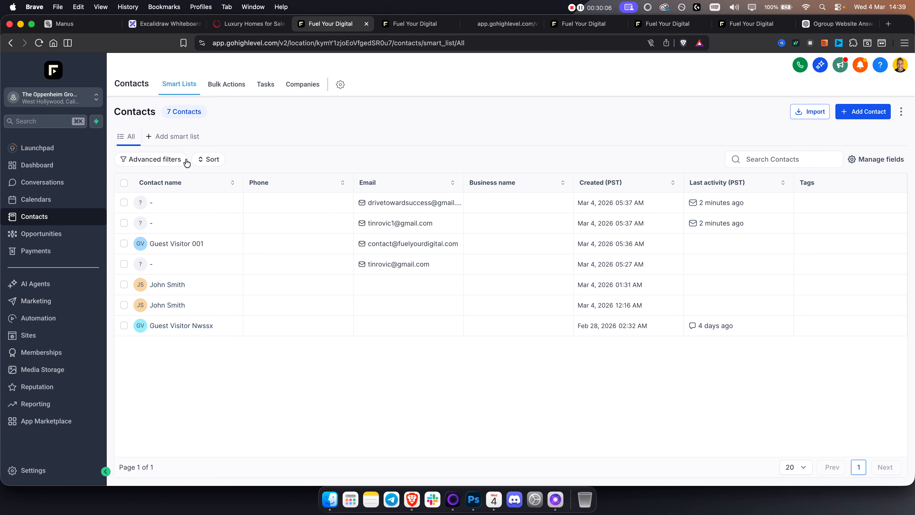
Step: Start a new pipeline in the Opportunities section and name it Real Estate
left_click(41, 234)
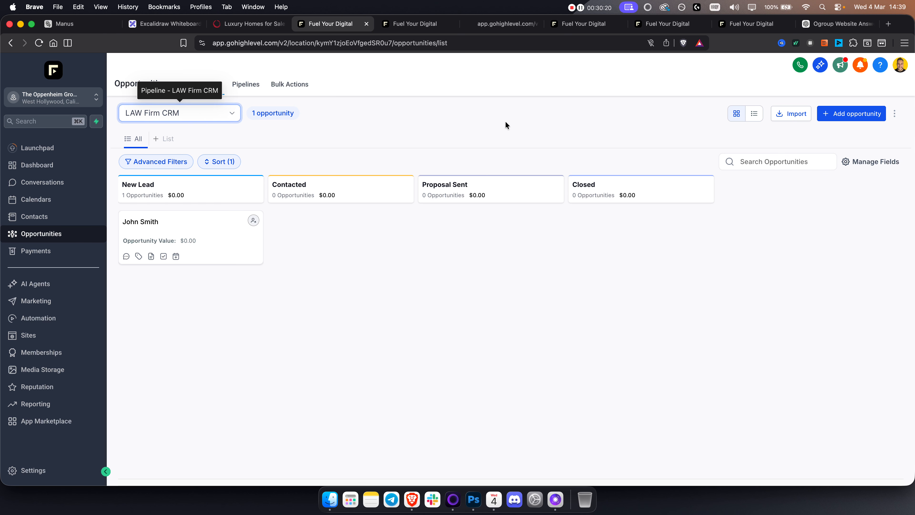
left_click(247, 85)
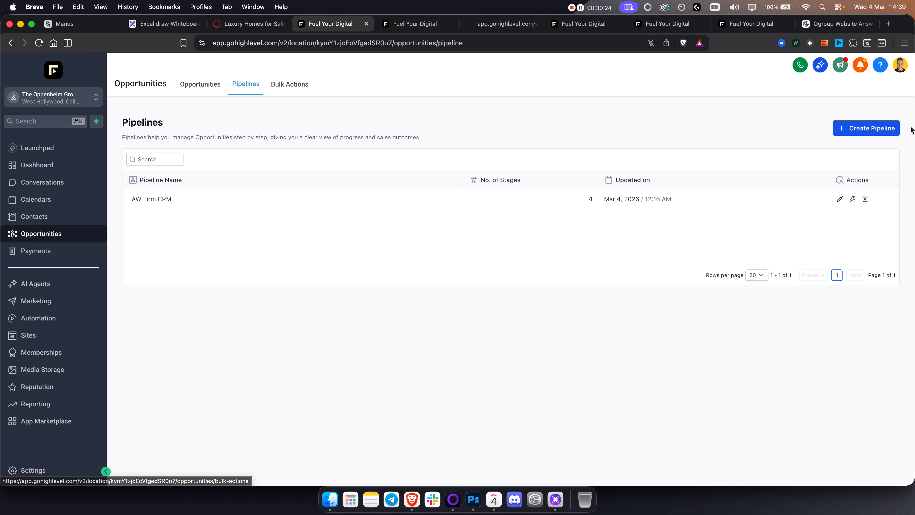
left_click(883, 128)
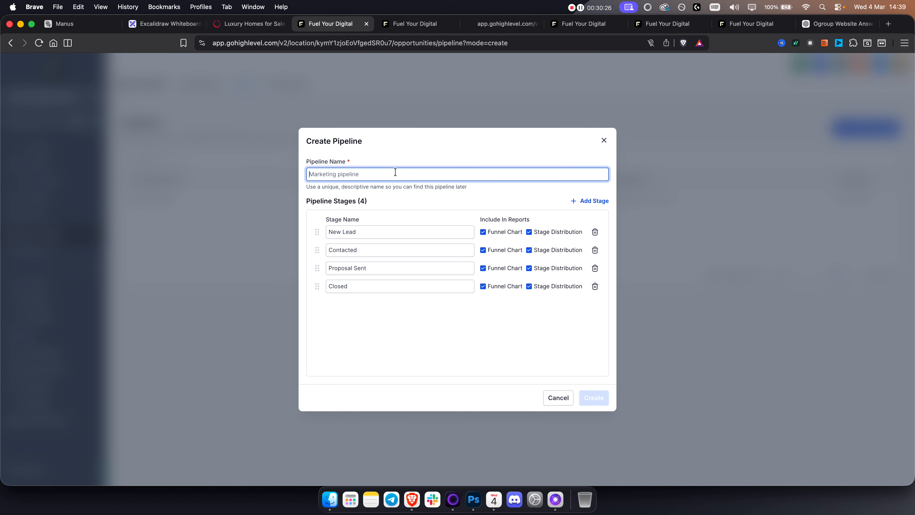
type("Real Estate")
Step: Review the default stages New Lead, Contacted, Proposal Sent and Closed, and create the pipeline with them
triple_click(370, 230)
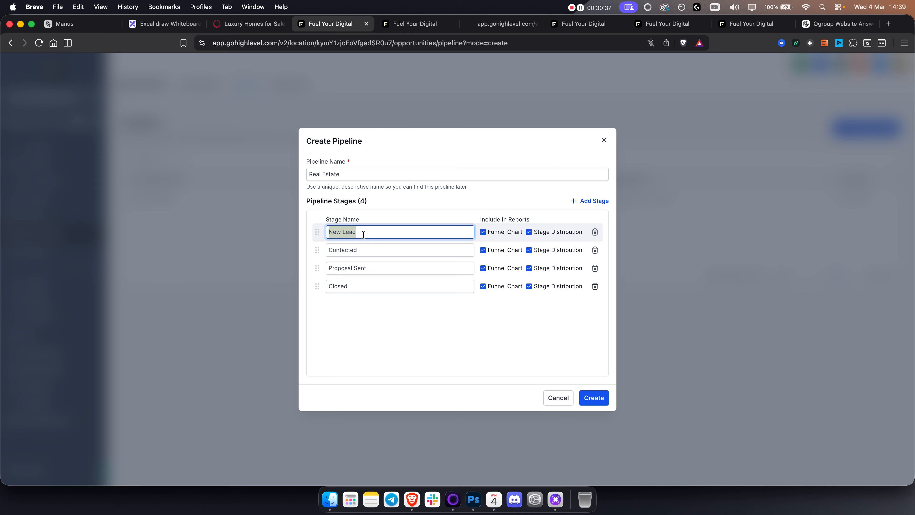
triple_click(374, 249)
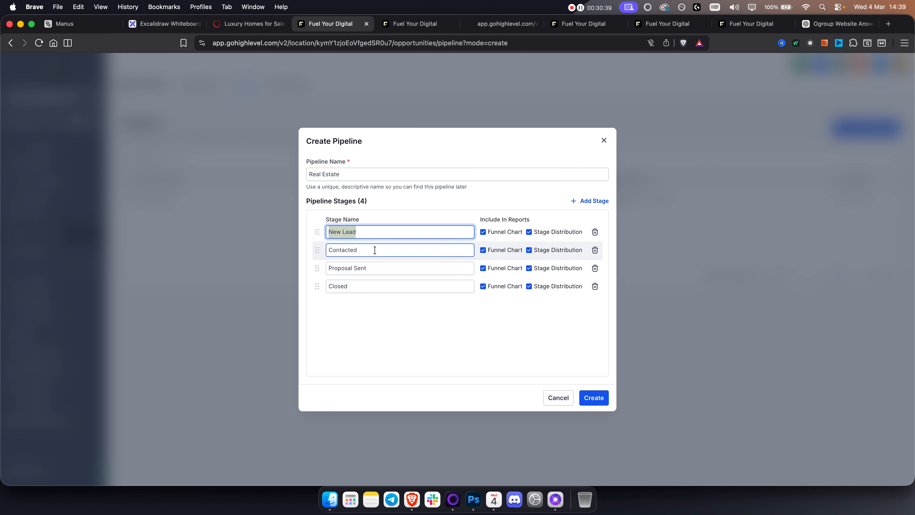
triple_click(384, 271)
triple_click(406, 286)
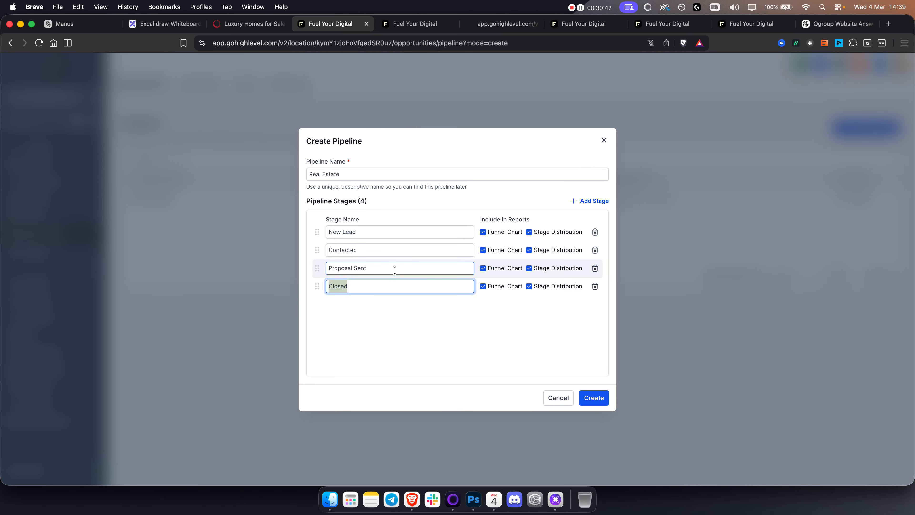
left_click_drag(395, 271, 308, 271)
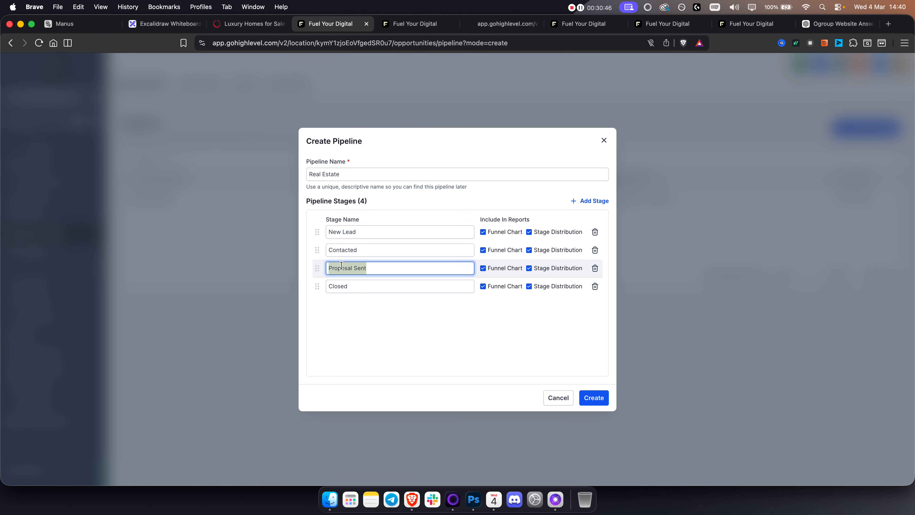
left_click(592, 400)
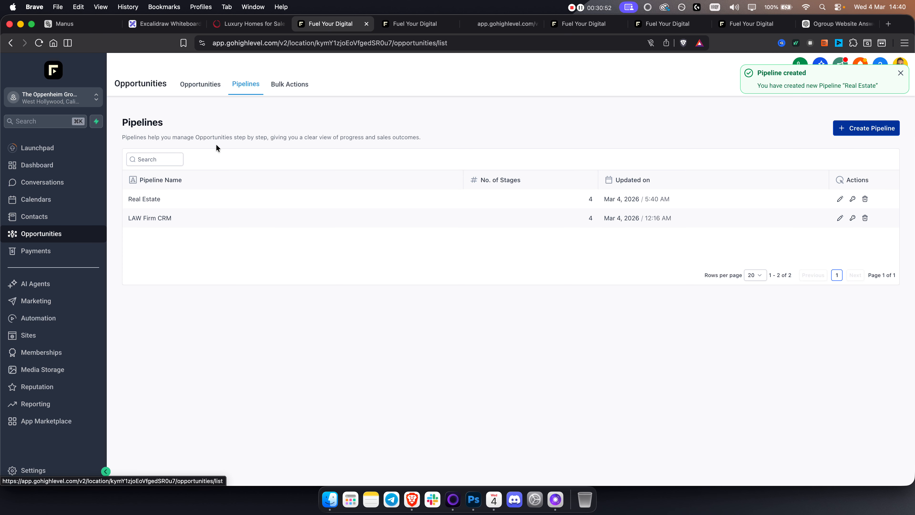
Step: Add an opportunity for an existing named contact to the New Lead stage of the Real Estate pipeline
left_click(170, 112)
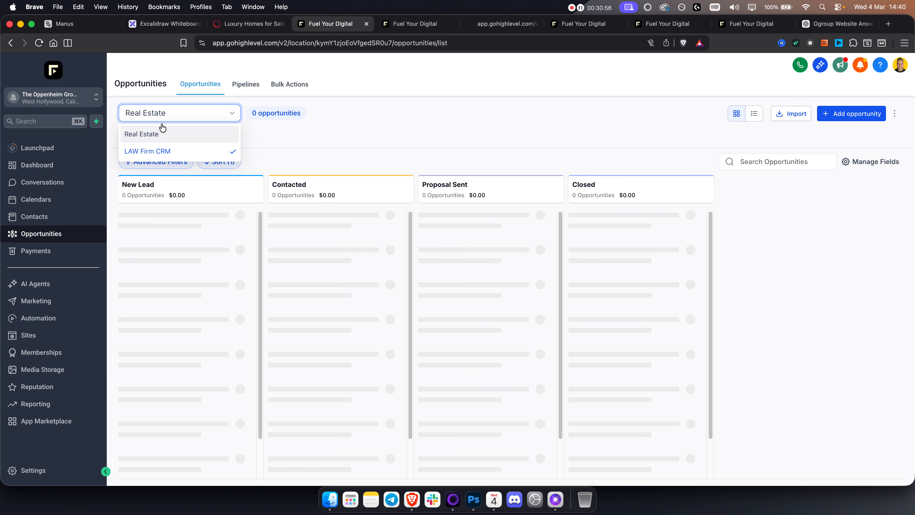
left_click(153, 131)
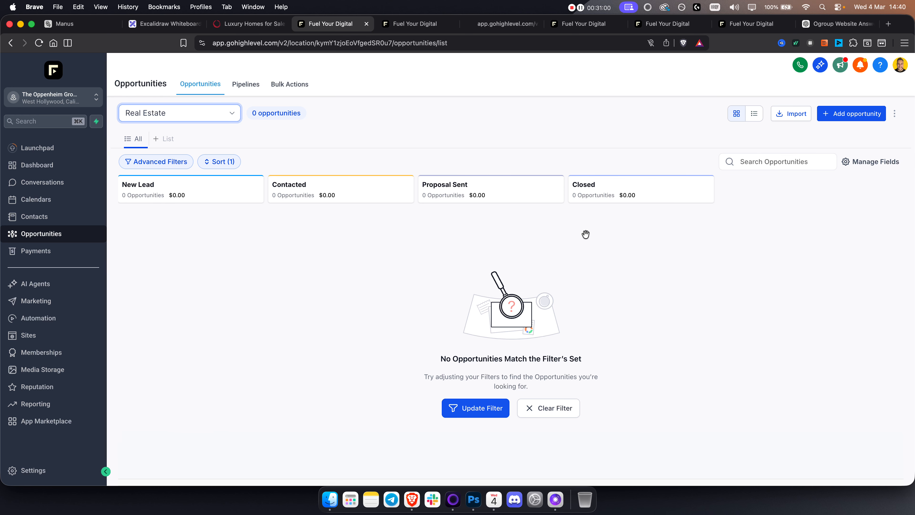
left_click(855, 115)
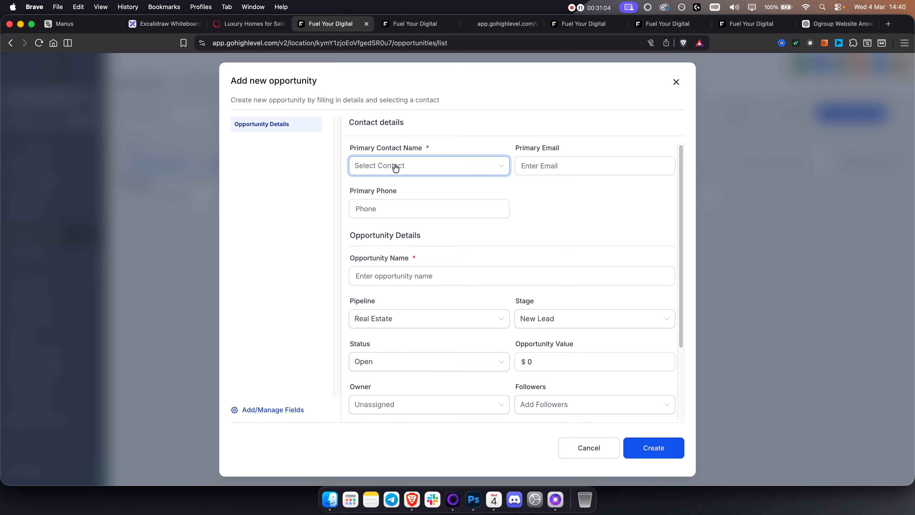
left_click(396, 166)
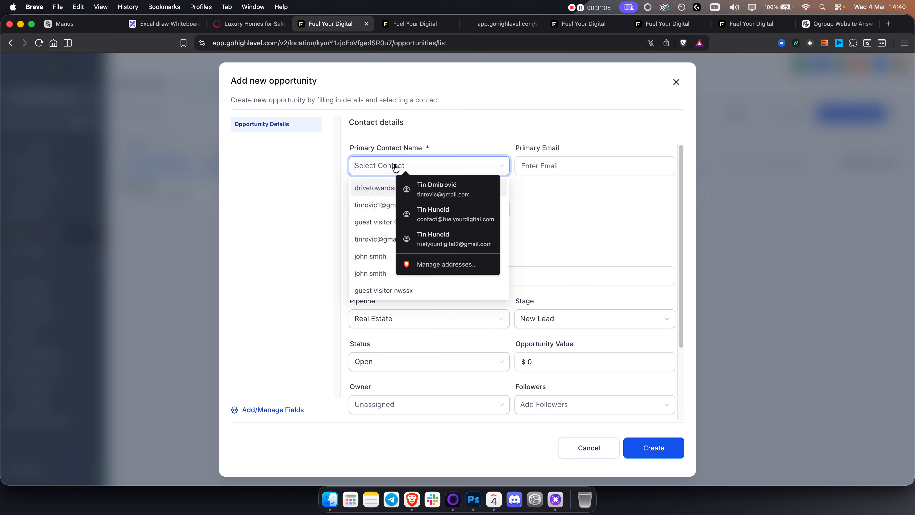
left_click(365, 205)
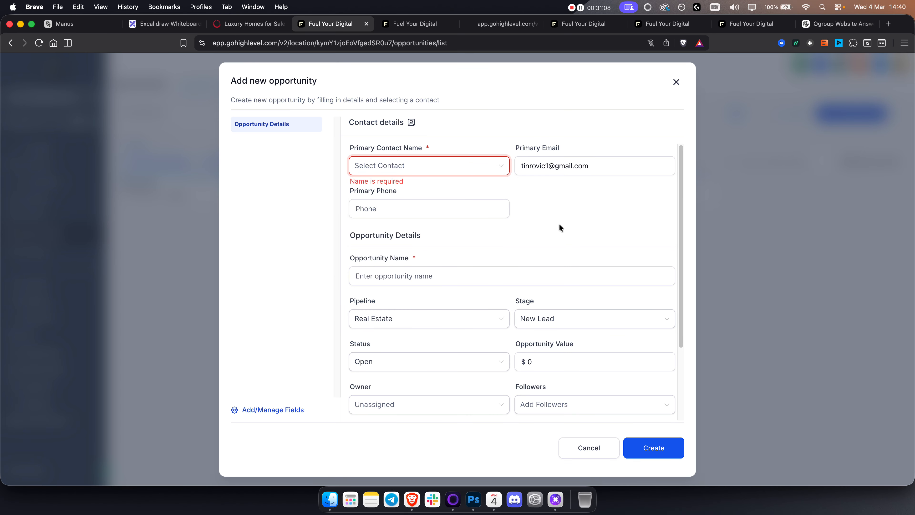
left_click(394, 166)
left_click(372, 281)
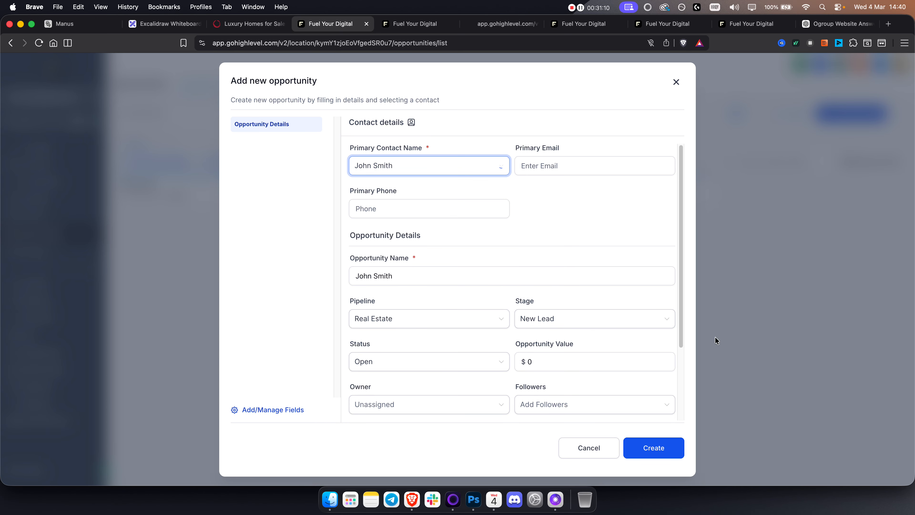
left_click(653, 450)
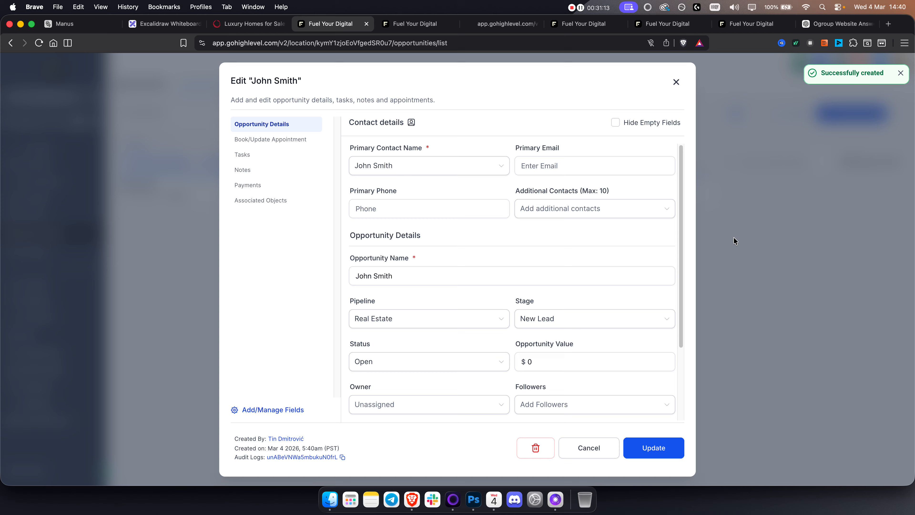
left_click(681, 88)
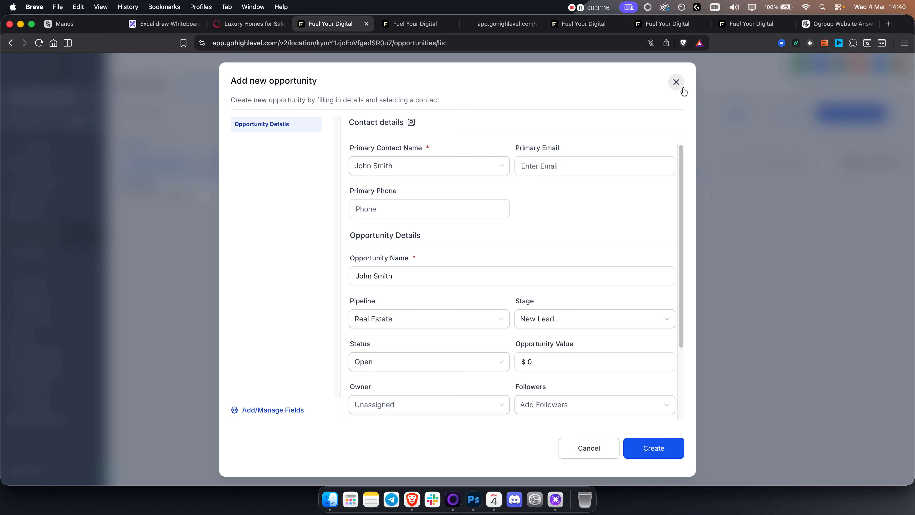
left_click(682, 88)
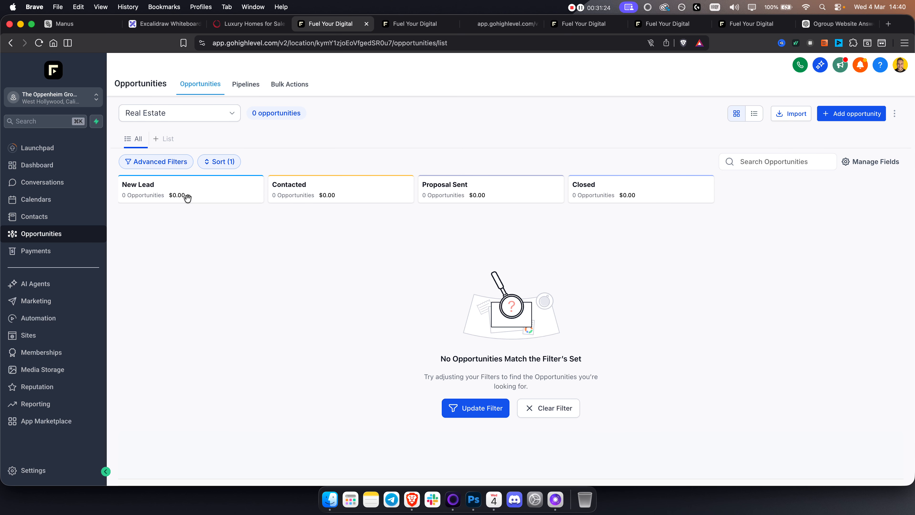
Step: Reload the opportunities board and move the new opportunity from New Lead to the Contacted stage
left_click(38, 43)
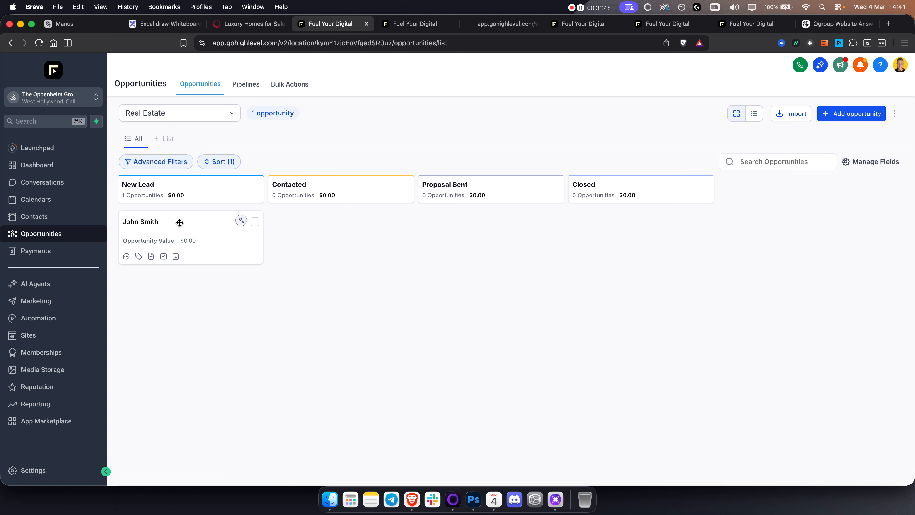
left_click_drag(180, 222, 306, 186)
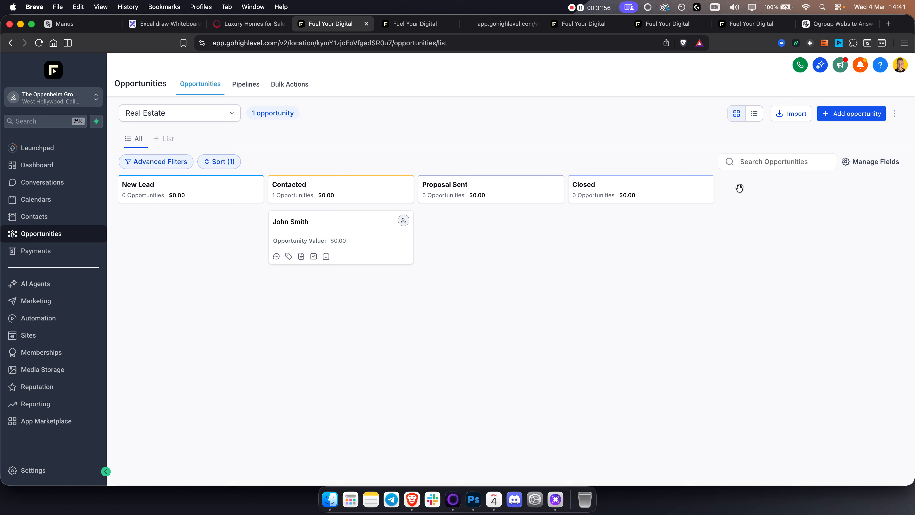
mouse_move(331, 224)
left_mouse_down()
mouse_move(323, 223)
mouse_move(332, 231)
left_mouse_up()
Step: Create a new automation workflow in a separate browser tab and give it a Pipeline Stage Changed trigger
left_click(41, 319, "super")
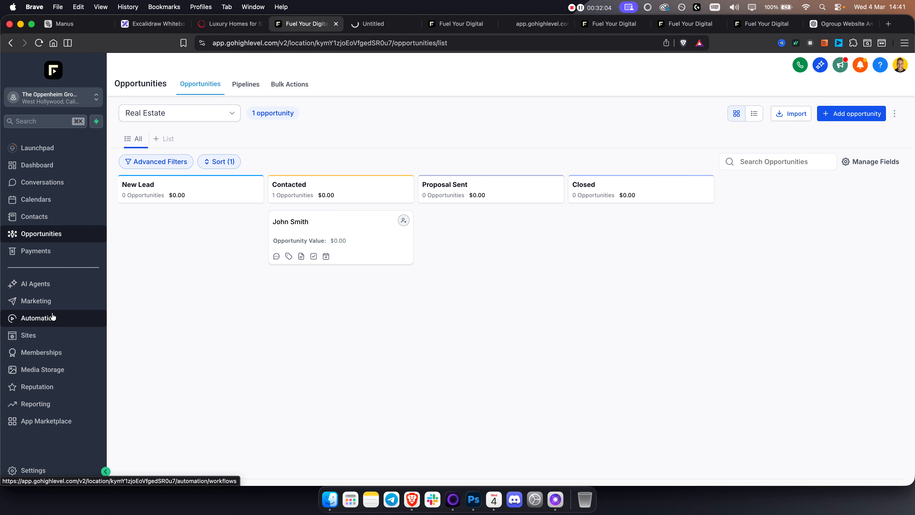
left_click(382, 25)
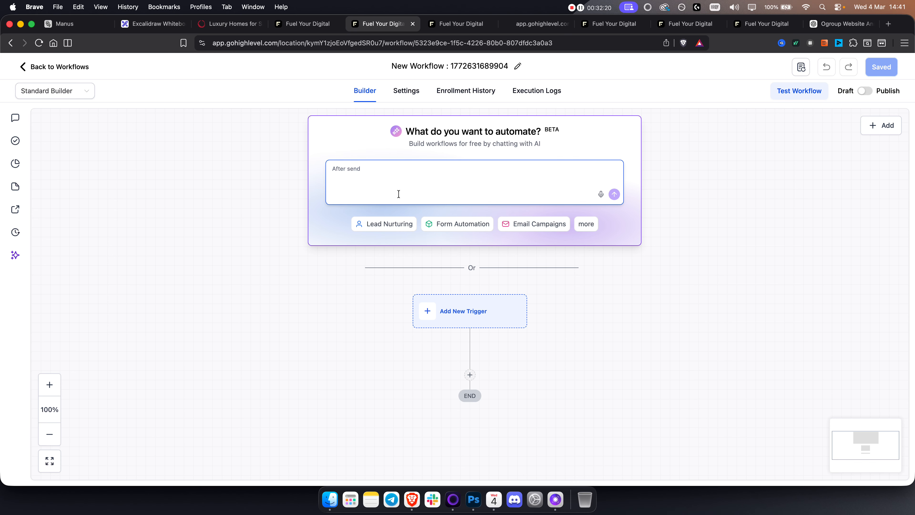
left_click(463, 311)
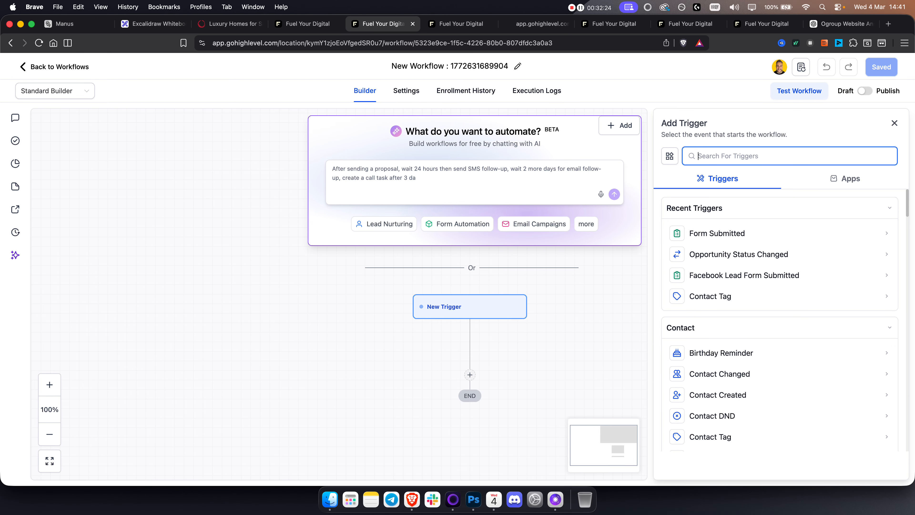
type("pipe")
left_click(768, 236)
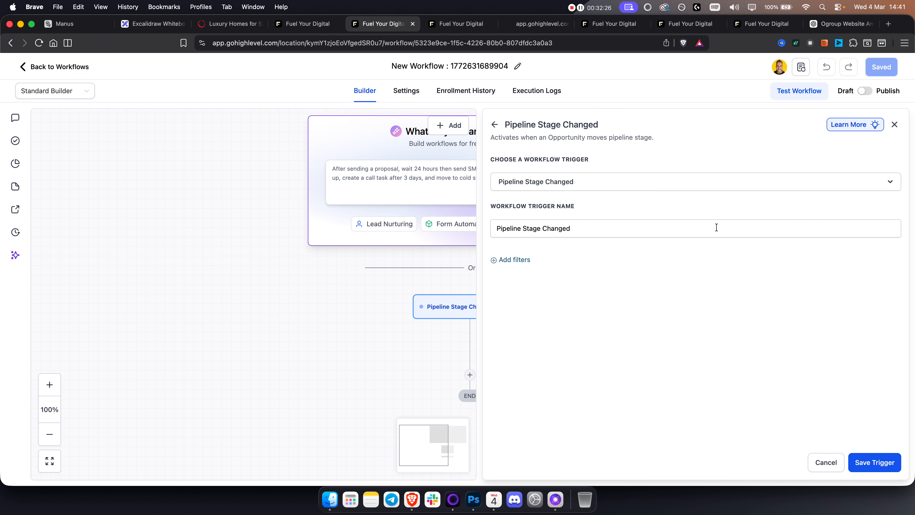
Step: Add a trigger filter that limits the workflow to opportunities in the Real Estate pipeline
left_click(506, 259)
left_click(531, 271)
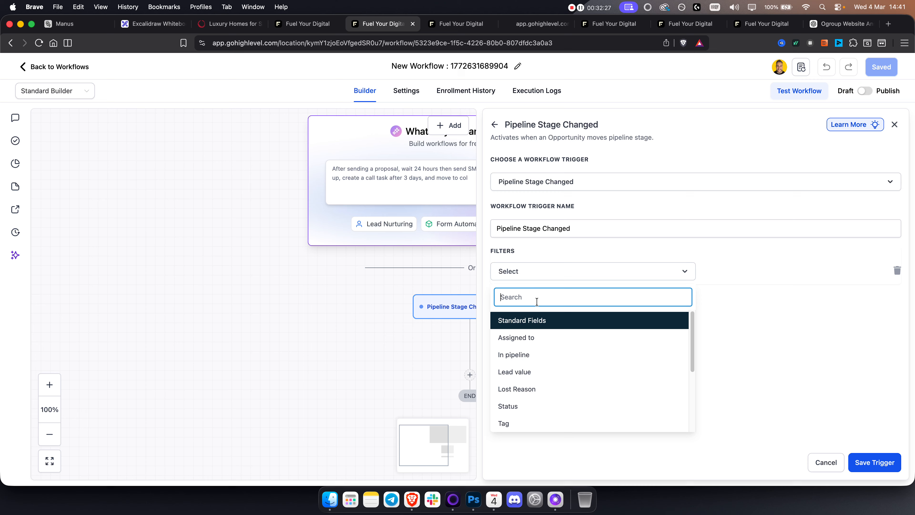
left_click(525, 353)
left_click(745, 271)
left_click(729, 331)
Step: Add a second filter for the Contacted pipeline stage, compare it with the opportunities board, and save the trigger
left_click(524, 299)
left_click(550, 305)
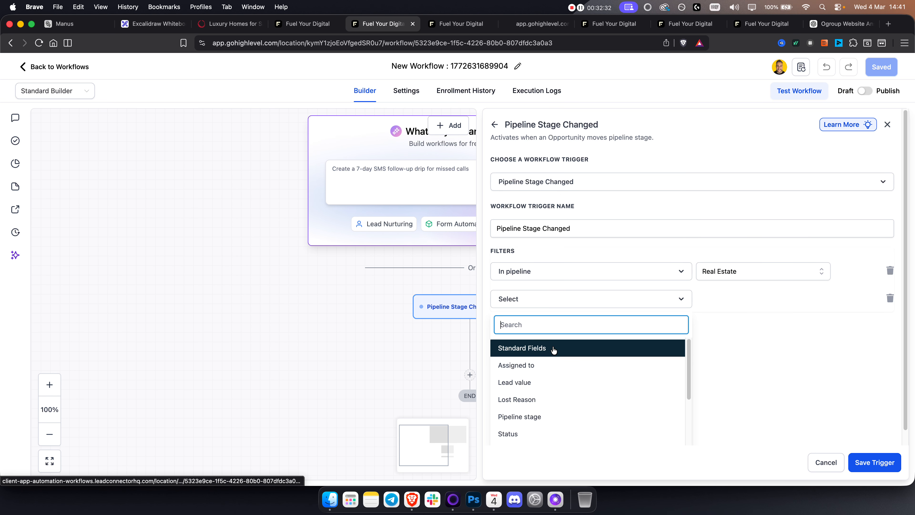
left_click(537, 417)
left_click(763, 301)
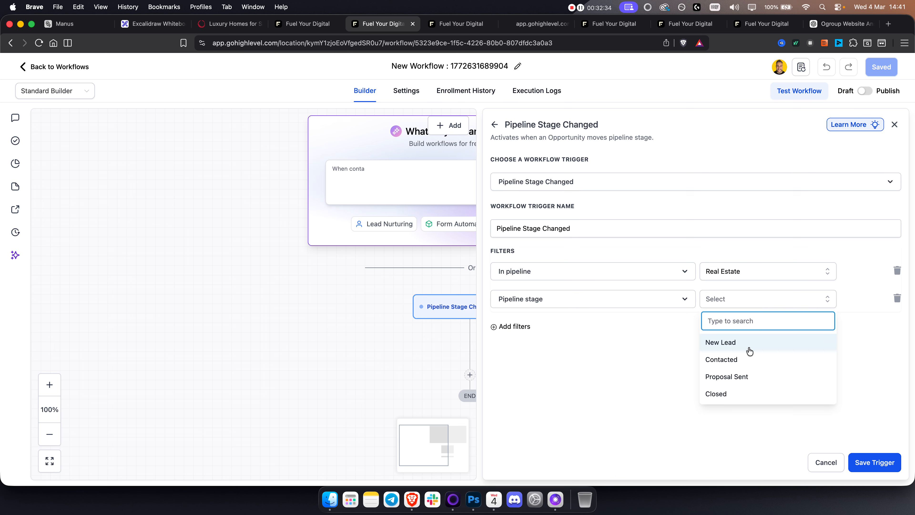
left_click(743, 363)
left_click(305, 24)
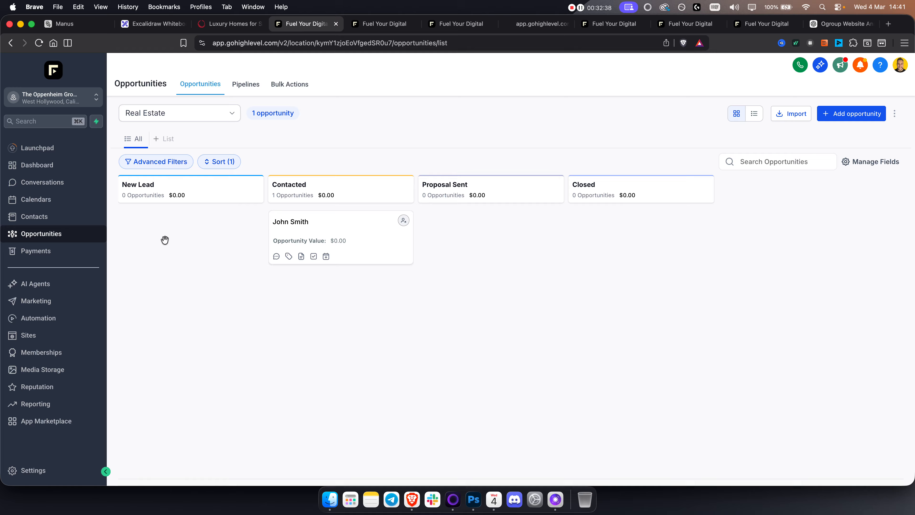
left_click(378, 24)
left_click(876, 464)
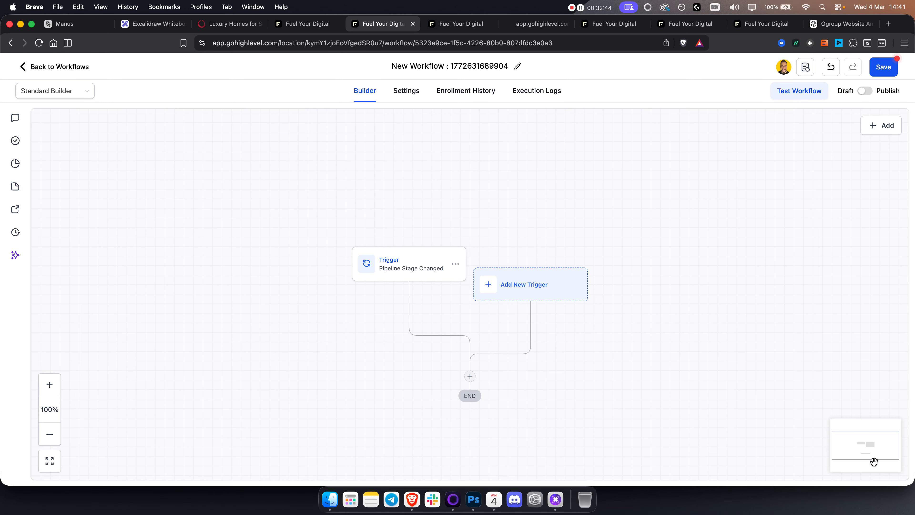
Step: Add a Send SMS action below the Pipeline Stage Changed trigger and begin its message with "Hey" and the contact's first-name custom value
left_click_drag(526, 358, 504, 231)
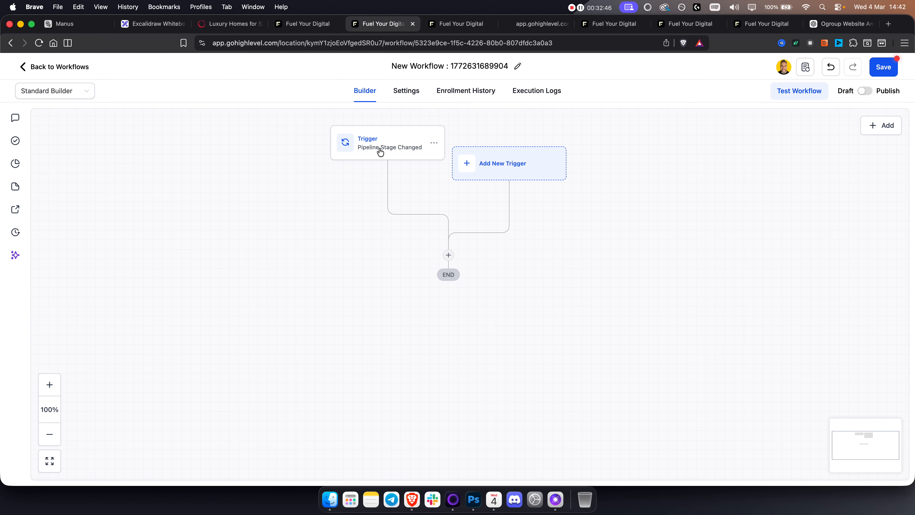
left_click(448, 255)
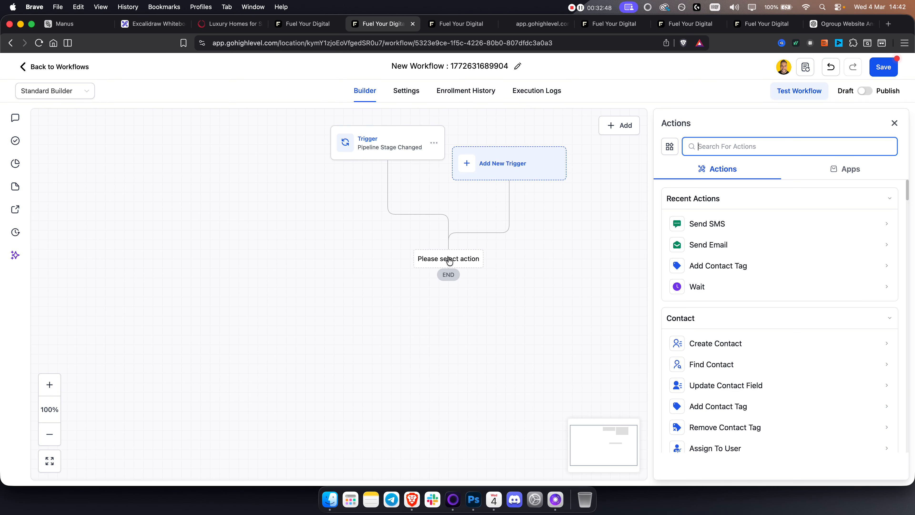
left_click(712, 223)
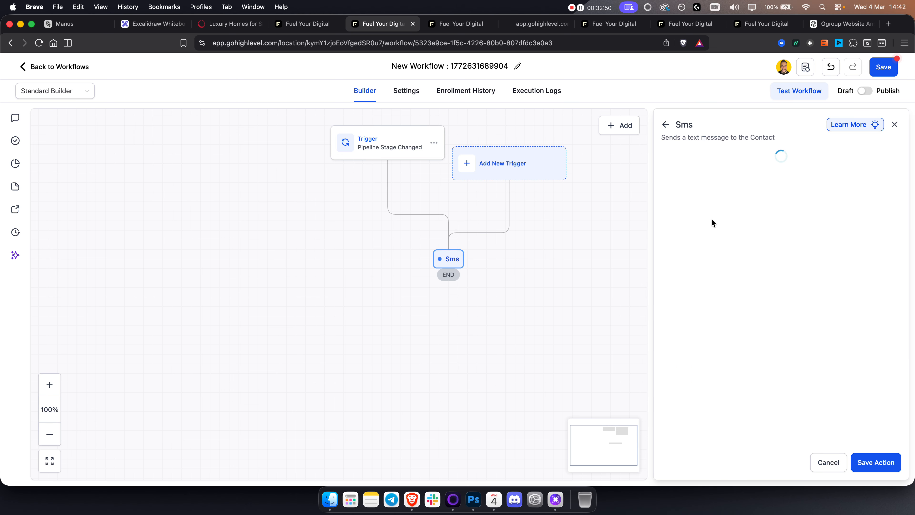
left_click(695, 315)
type("Hey")
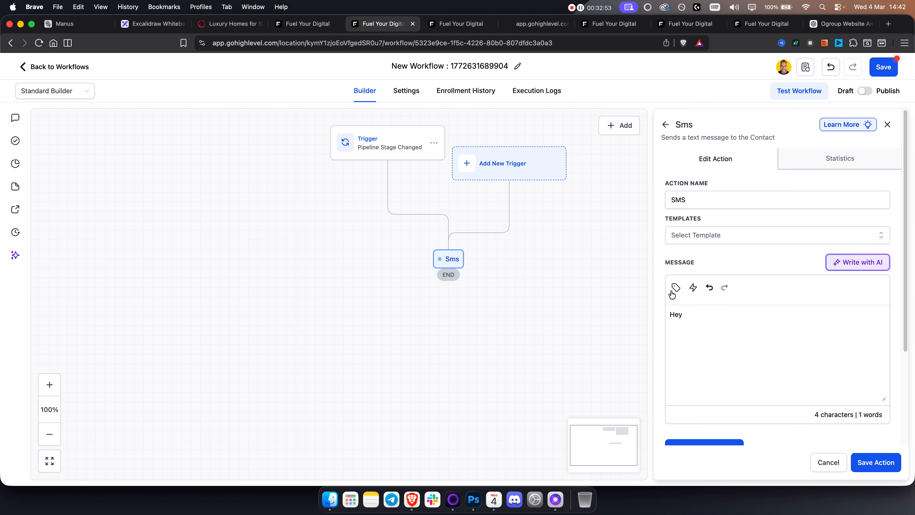
left_click(674, 288)
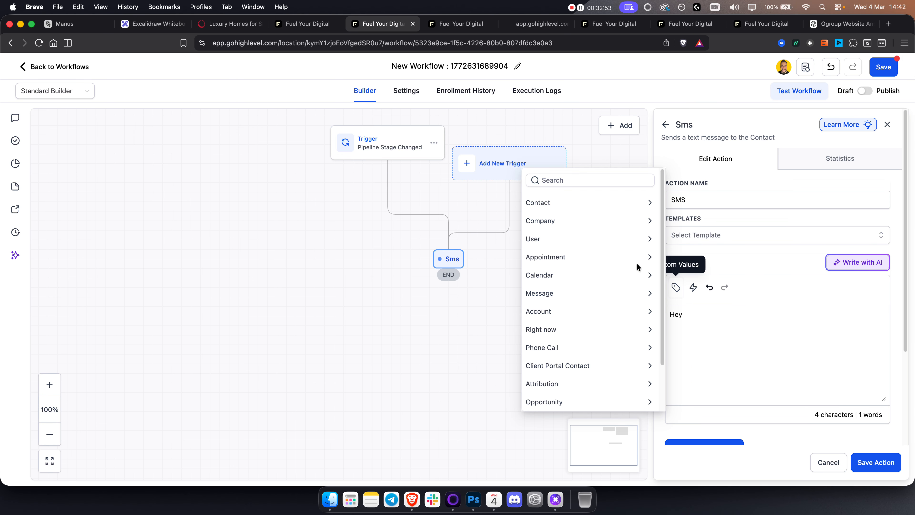
left_click(576, 204)
left_click(544, 236)
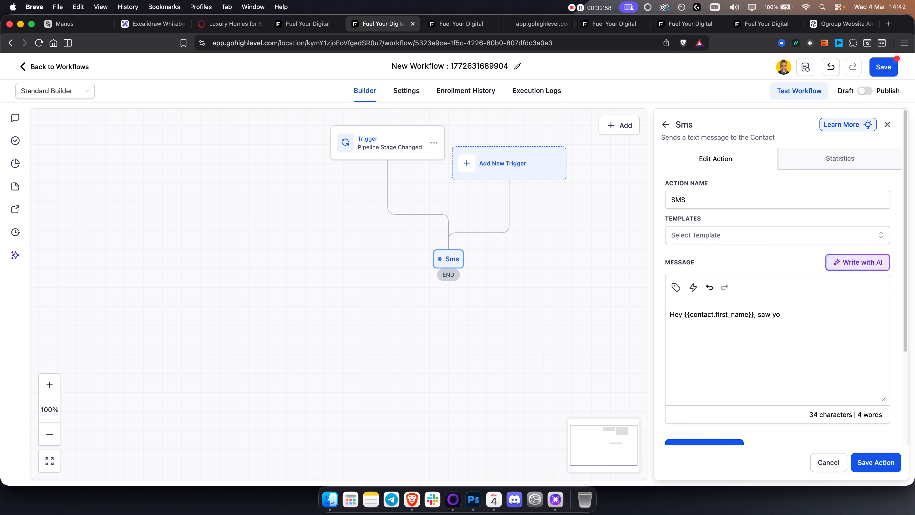
Step: Continue the SMS message after the first-name value with ", saw you want to sell your dubai property in marina"
type(", saw you want to sell your dubai property in marina, are you")
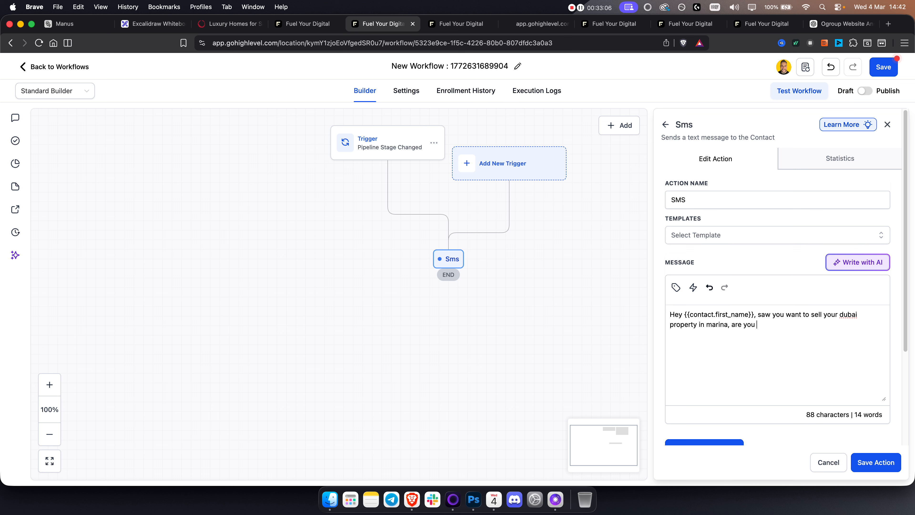
type(" up for a quick call to see how we can help you with ta")
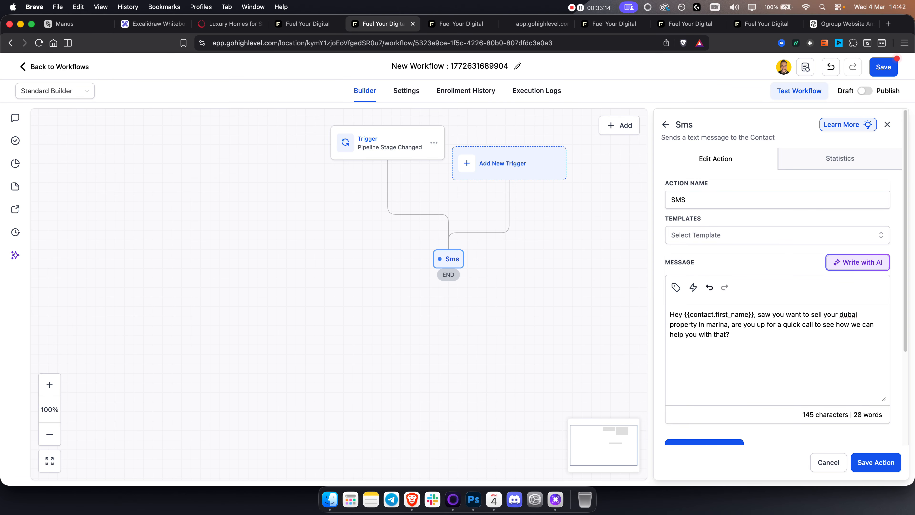
Step: Finish the message with ", are you up for a quick call to see how we can help you with that?" and save the action
left_click(881, 461)
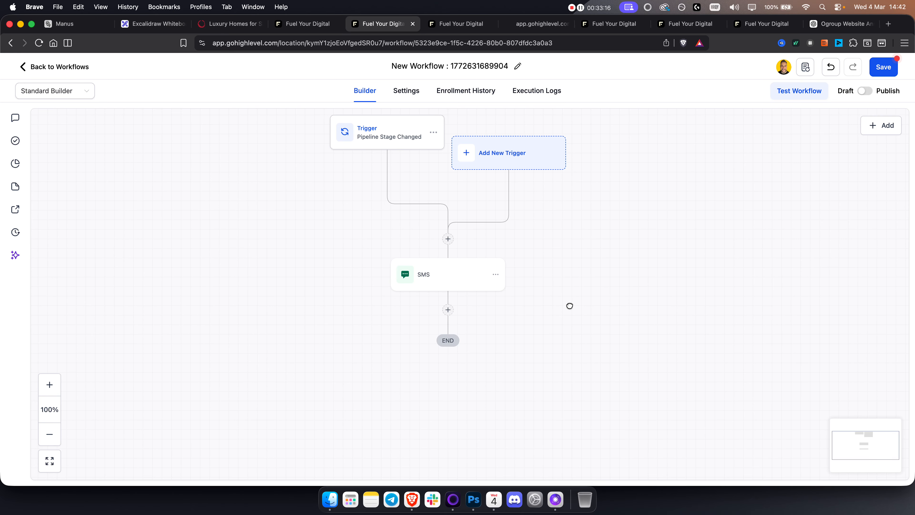
Step: Add a Wait action after the SMS with a time delay of 3 days and save it
left_click(447, 309)
type("wait")
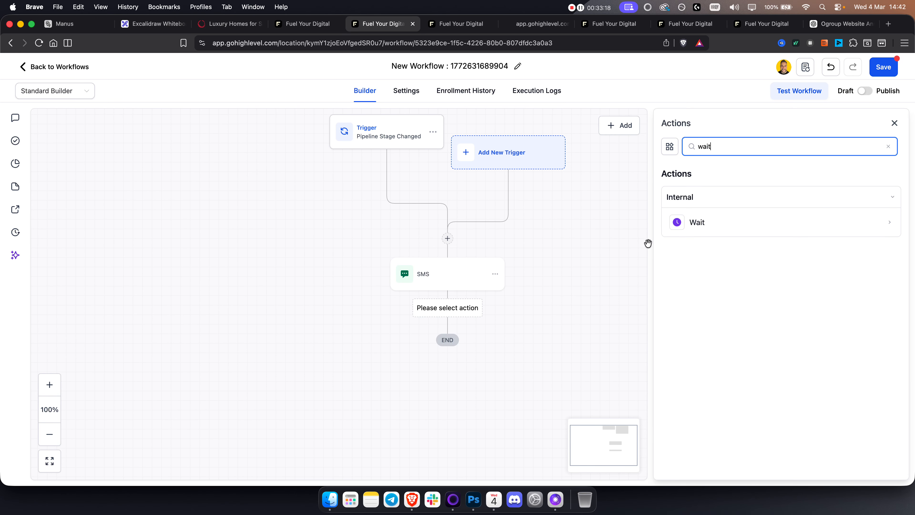
left_click(731, 222)
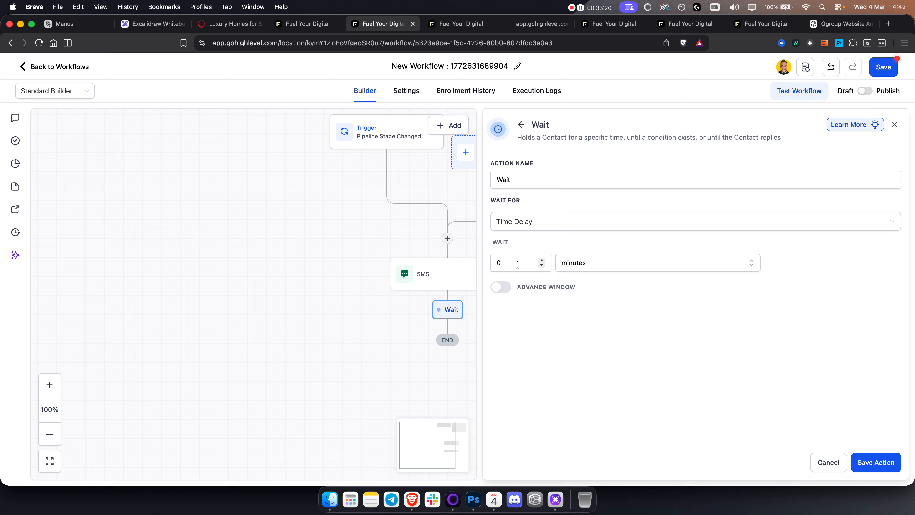
left_click(515, 262)
type("5")
left_click(598, 263)
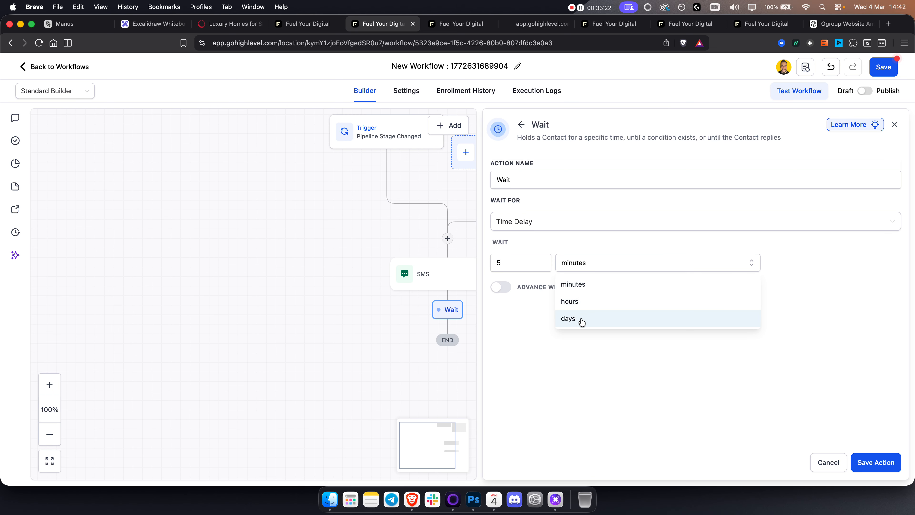
left_click(580, 319)
left_click(520, 262)
type("3")
left_click(876, 463)
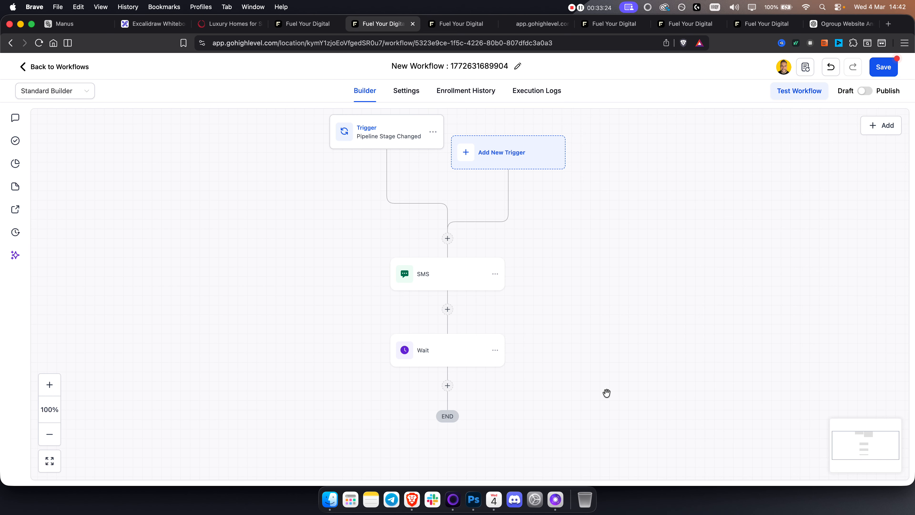
Step: Add a second Send SMS action after the wait and begin its message with "Hey" and the contact's first-name custom value
scroll(465, 331, "down", 2)
left_click(451, 327)
left_click(719, 245)
left_click(712, 347)
type("He")
left_click(675, 287)
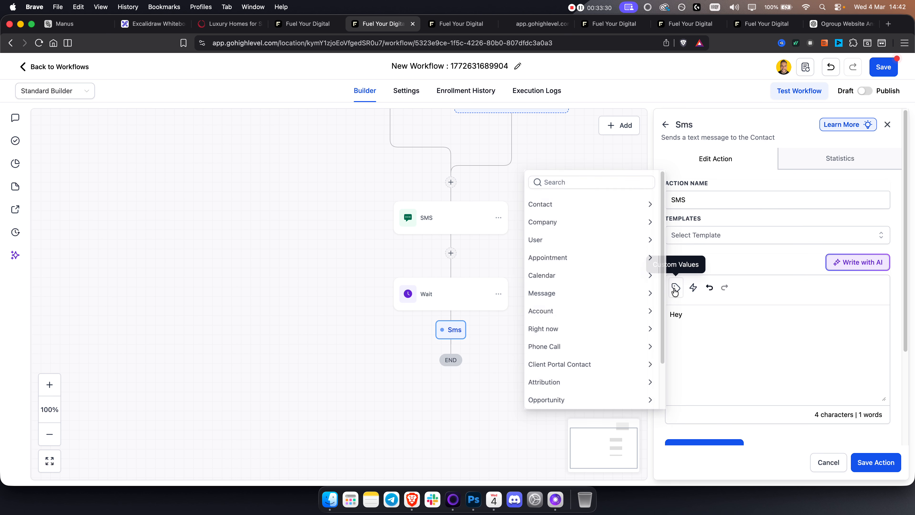
left_click(562, 208)
left_click(542, 236)
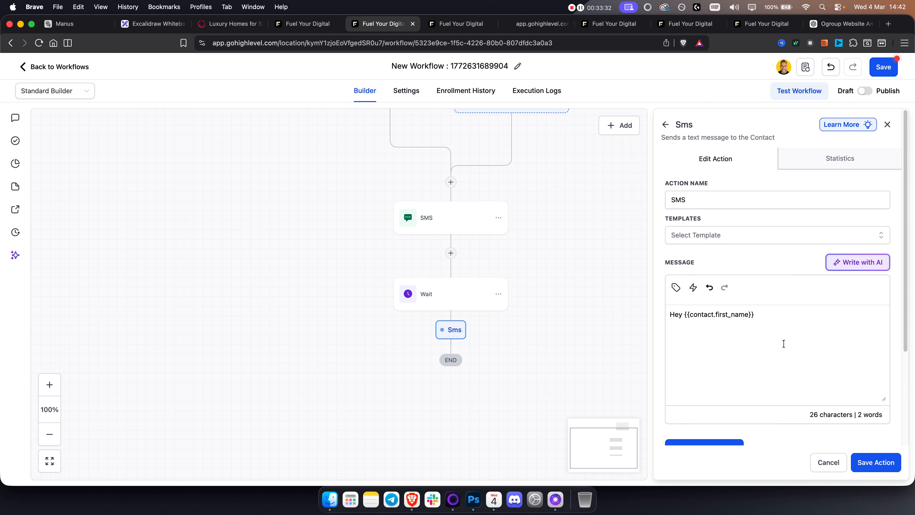
Step: Complete the message with ", I know it can get busy, are you still up for that quick call about your property?" and save the action
type(", I know it can get busy, are yo")
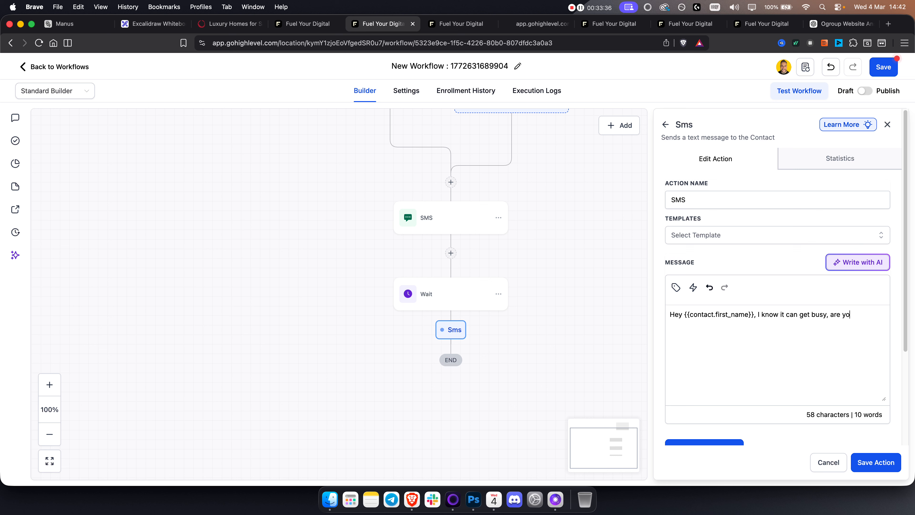
type("u still up for that quick call abour y")
key("BackSpace")
key("BackSpace")
type("your property?")
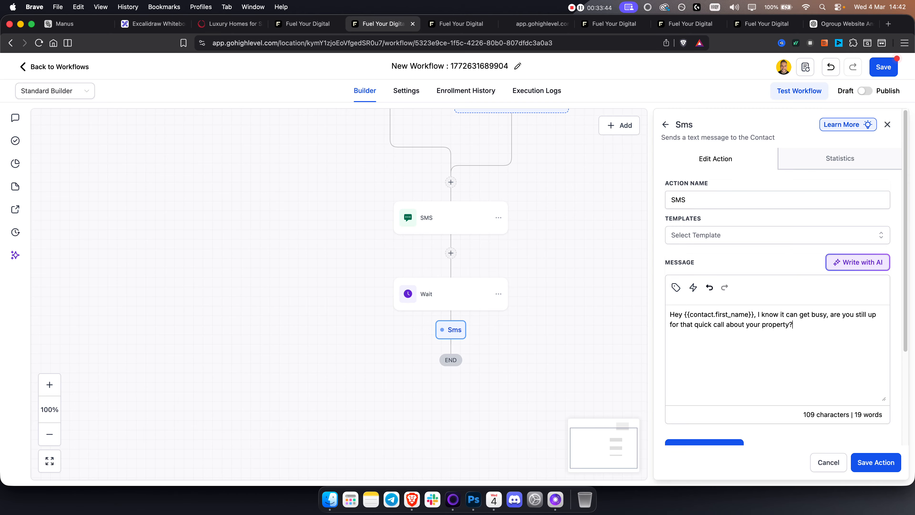
left_click(882, 470)
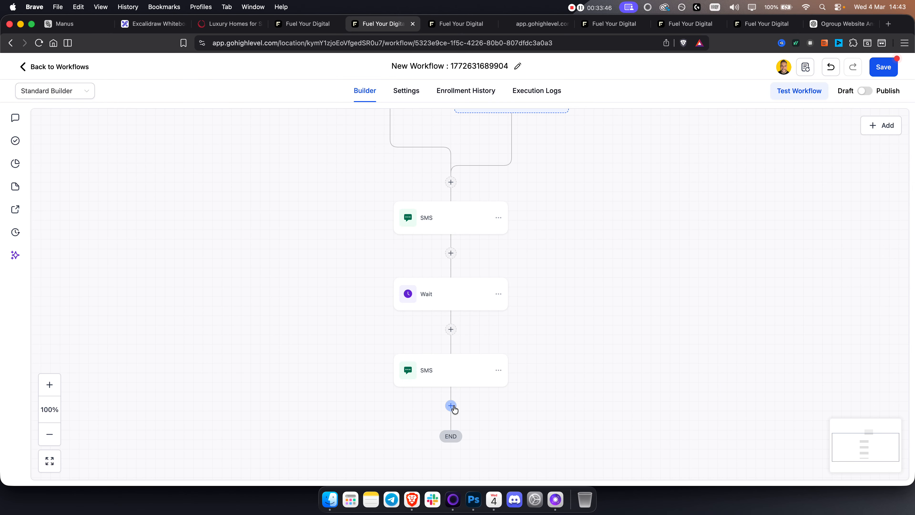
Step: Add another Wait action at the end of the workflow, after the second SMS
left_click(450, 406)
type("wait")
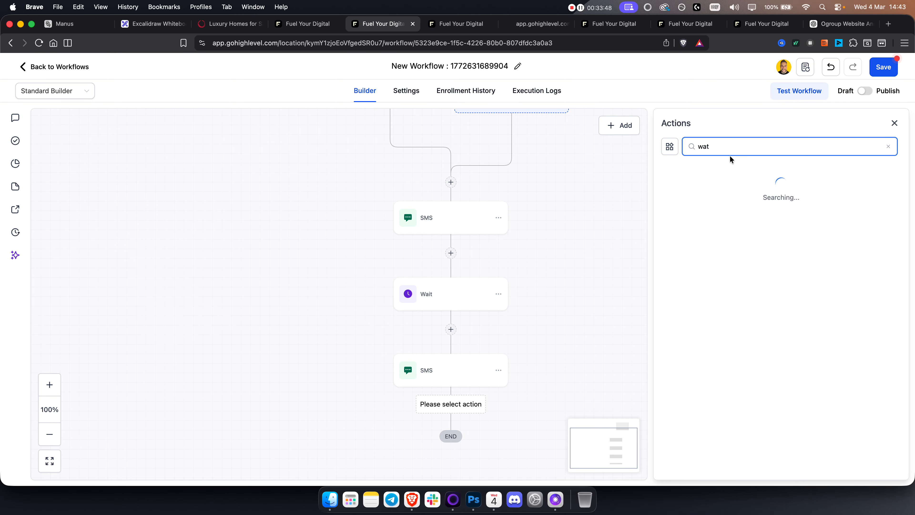
key("BackSpace")
key("BackSpace")
key("BackSpace")
type("at")
key("BackSpace")
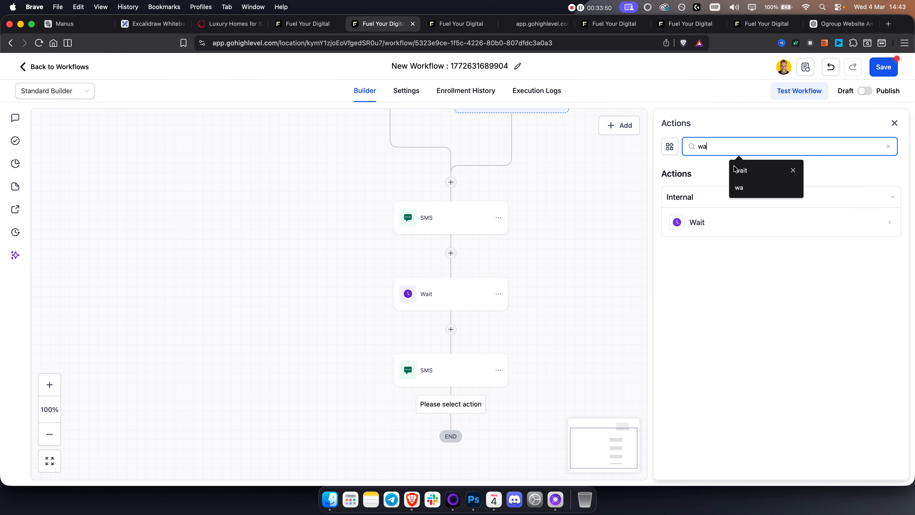
left_click(700, 223)
Step: Set the second wait's time delay to 2 days and save the action
left_click(493, 260)
type("2")
left_click(620, 268)
left_click(594, 301)
left_click(599, 262)
left_click(592, 318)
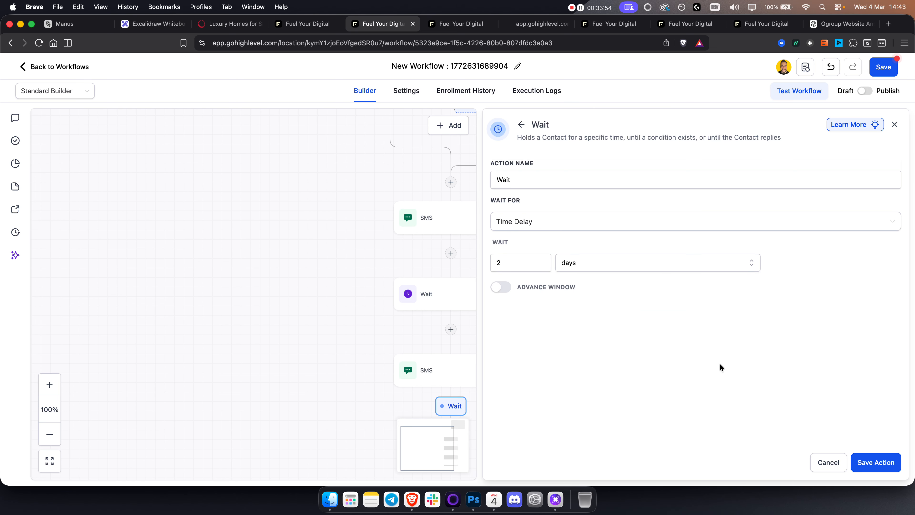
left_click(876, 463)
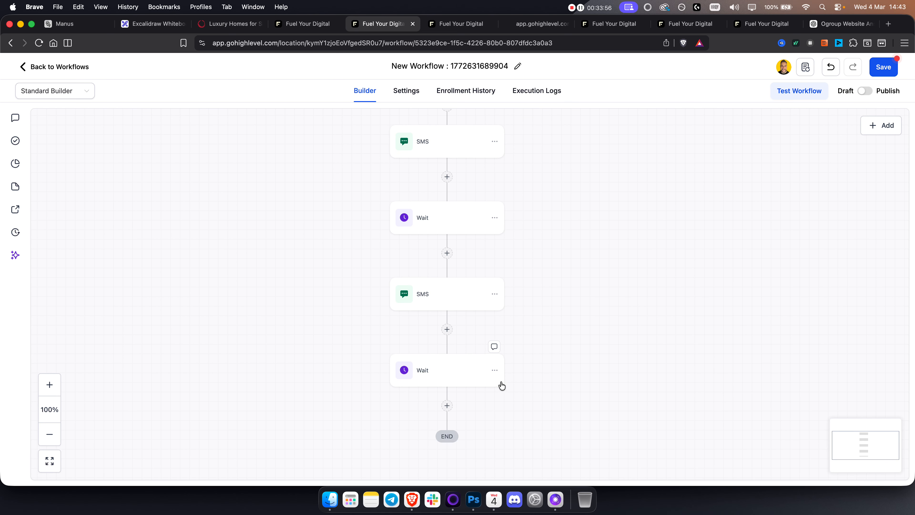
Step: Switch the finished SMS follow-up workflow from Draft to Publish
scroll(564, 189, "up", 5)
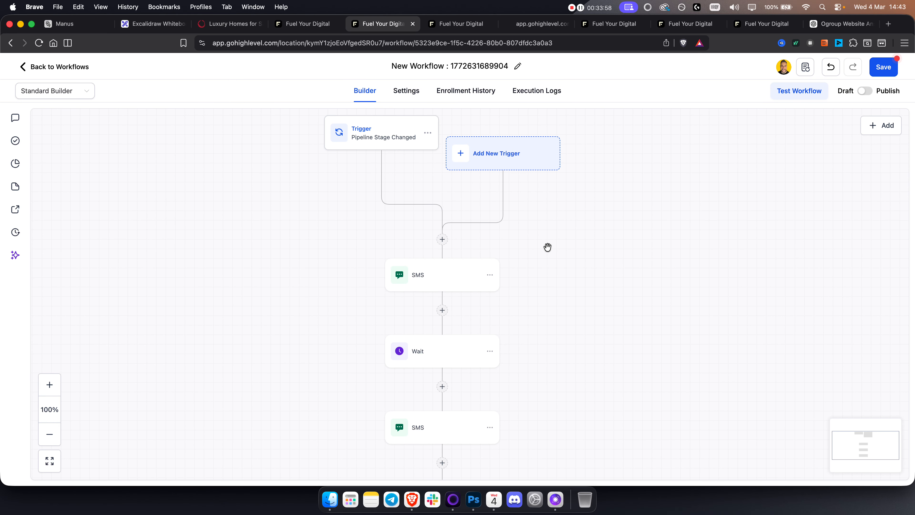
left_click_drag(565, 228, 568, 241)
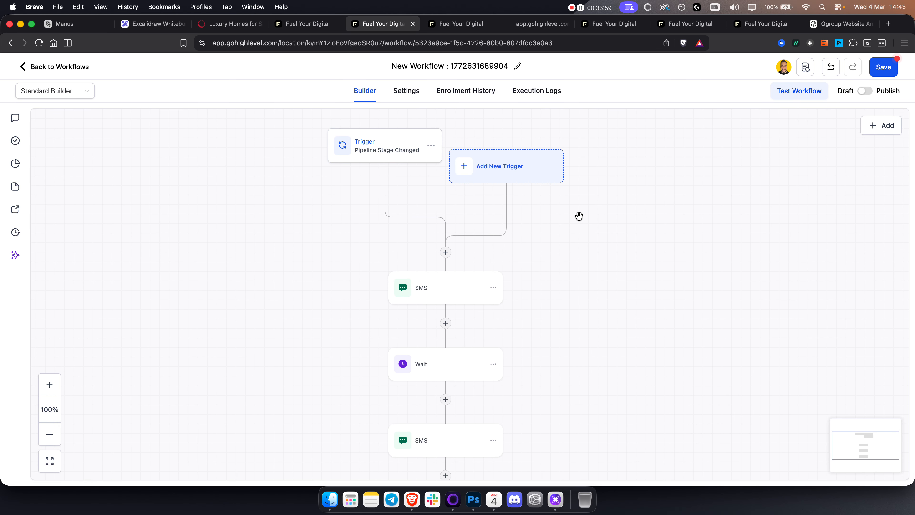
left_click(865, 91)
Step: Review the Contacted opportunity on the Real Estate pipeline board, and switch to the Excalidraw outline of the AI marketing topics
left_click(306, 23)
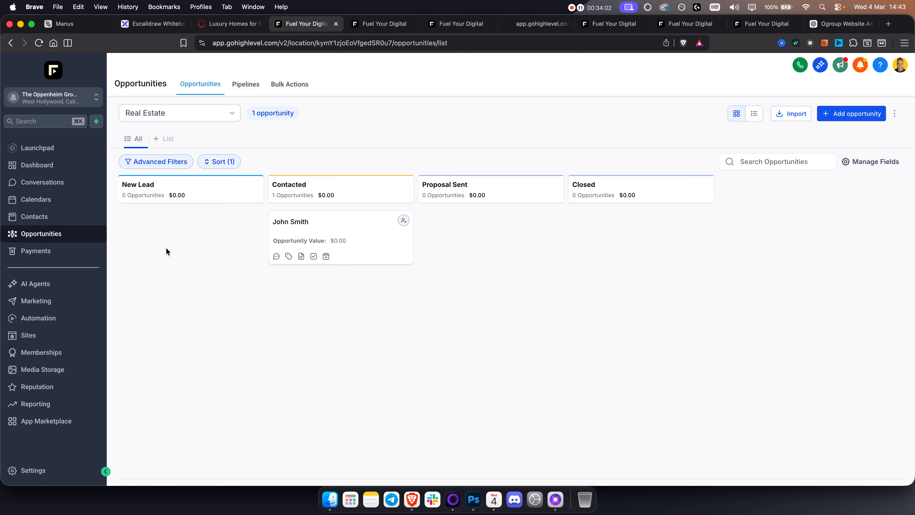
left_click_drag(345, 226, 343, 264)
left_click(153, 24)
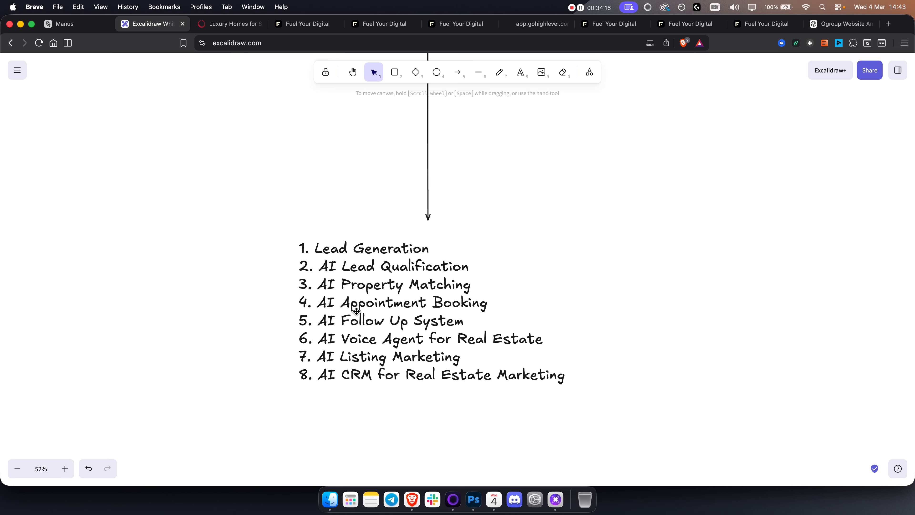